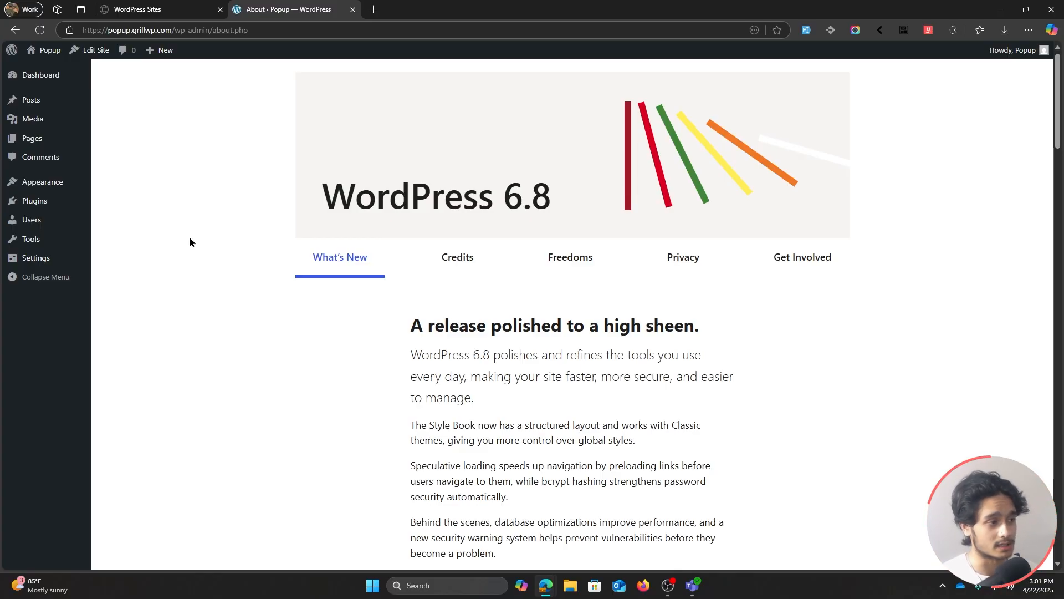
Step: Find the Everest Forms plugin by searching for "Everest form", and install and activate it
mouse_move(50, 200)
left_click(135, 219)
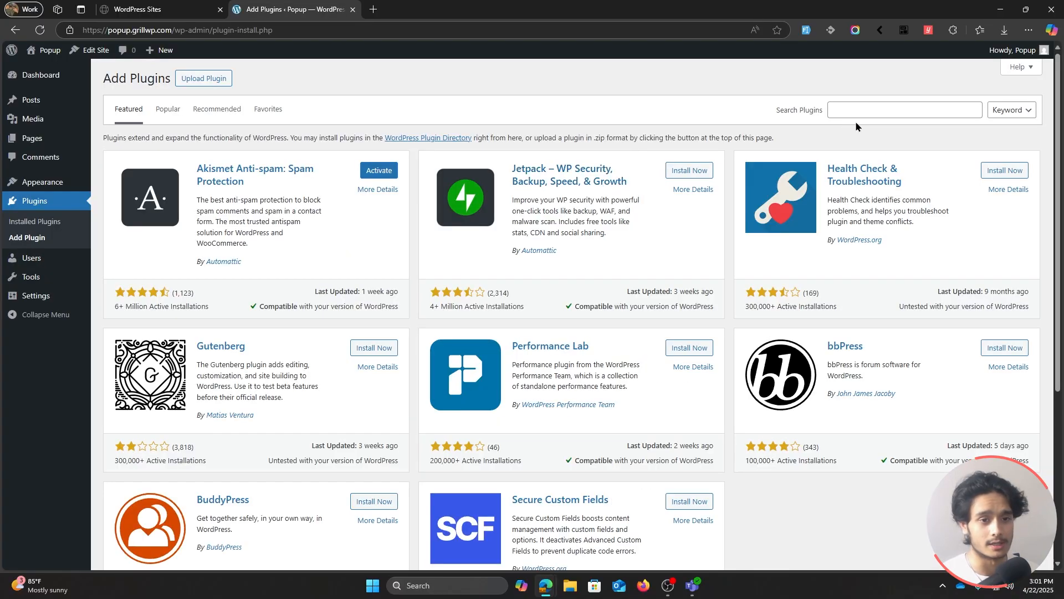
left_click(868, 110)
type("Everest form")
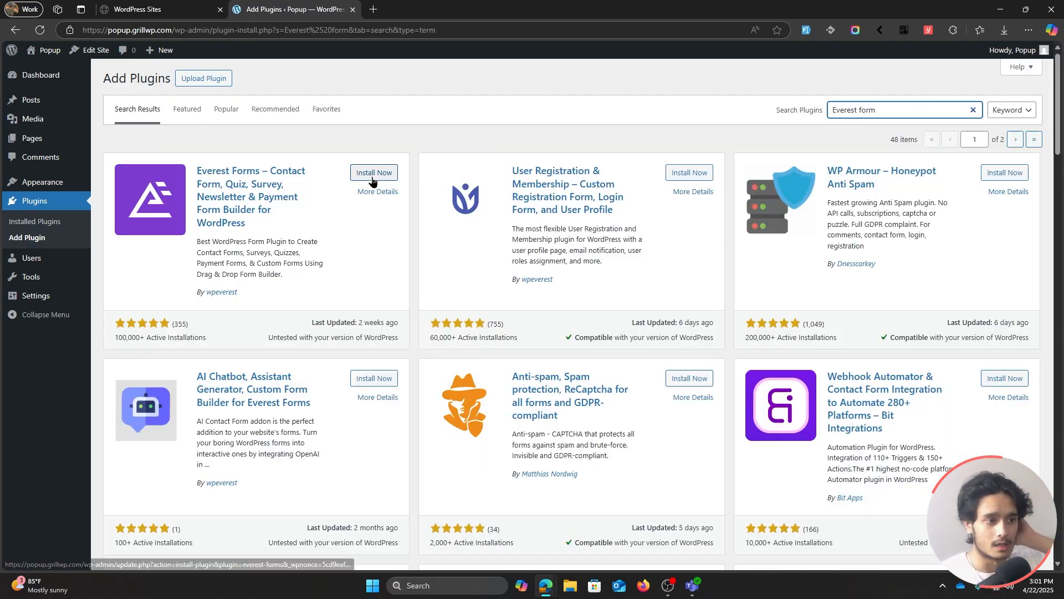
left_click(369, 175)
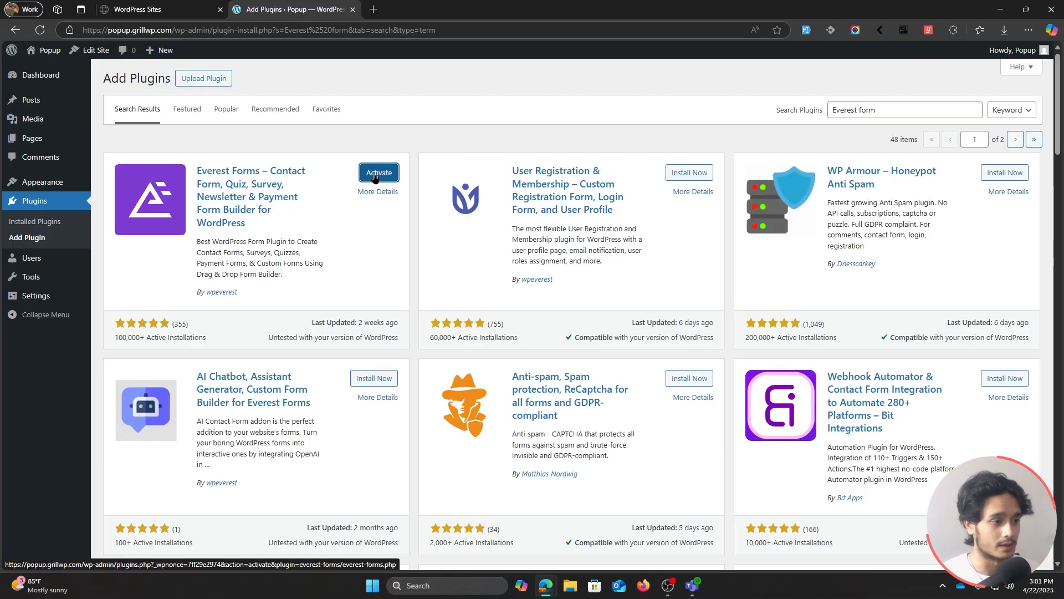
left_click(372, 178)
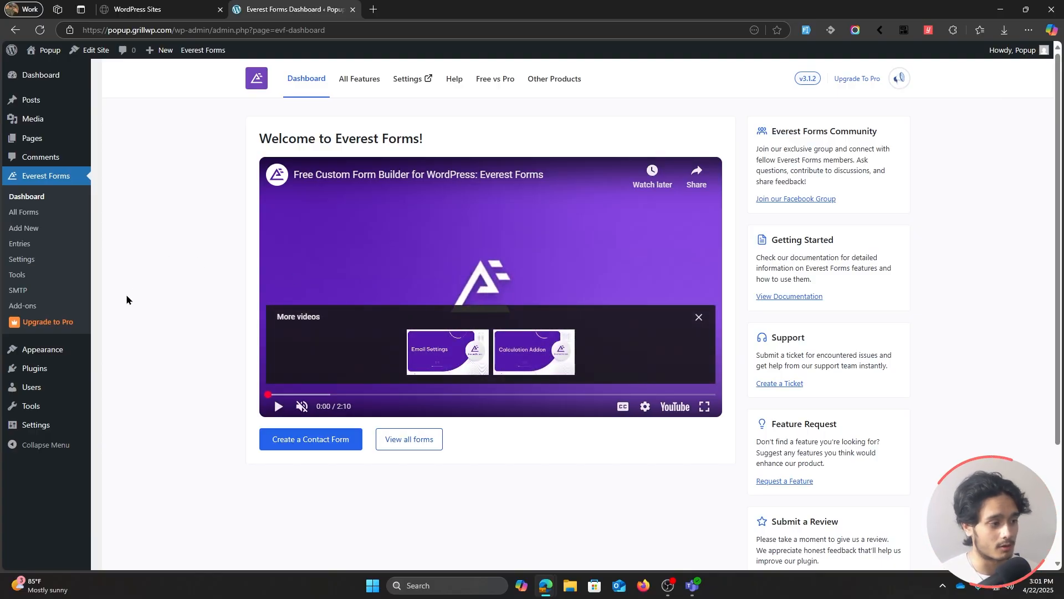
Step: Find the BlockArt Blocks plugin by searching for "Blockart", and install and activate it
mouse_move(33, 368)
left_click(129, 388)
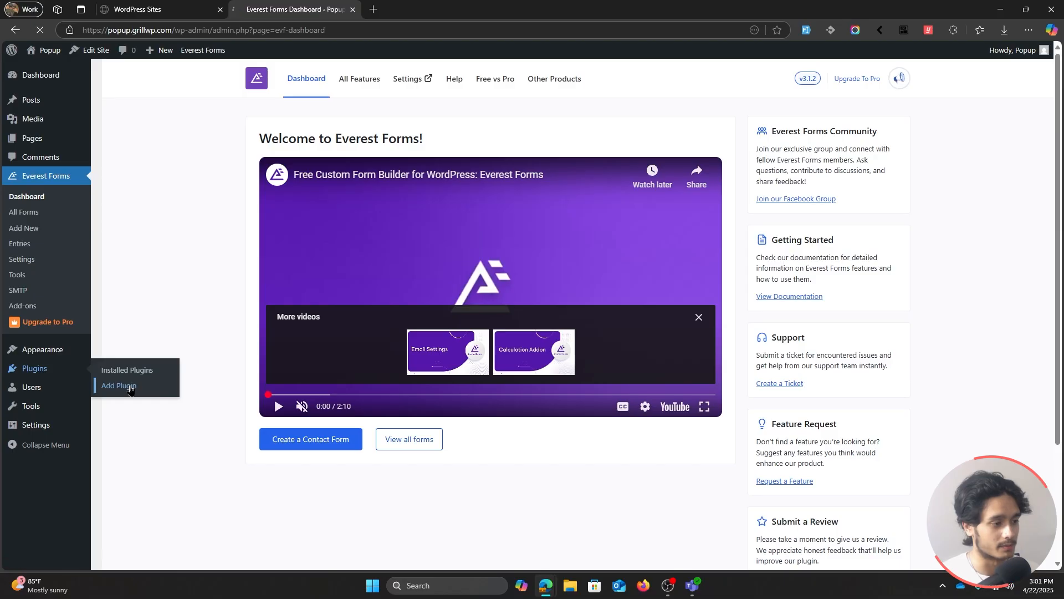
left_click(831, 111)
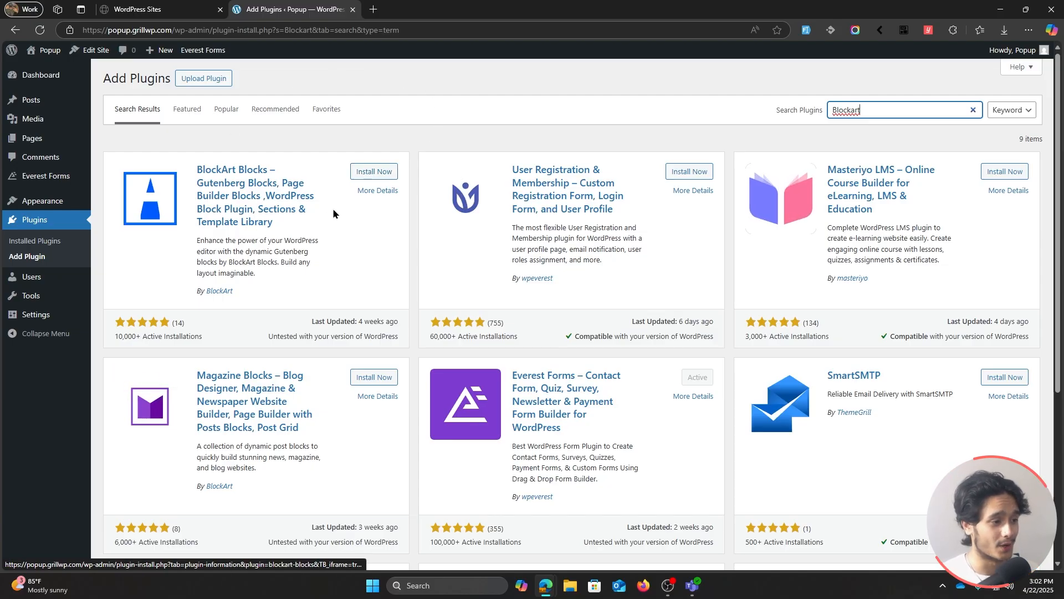
left_click(388, 174)
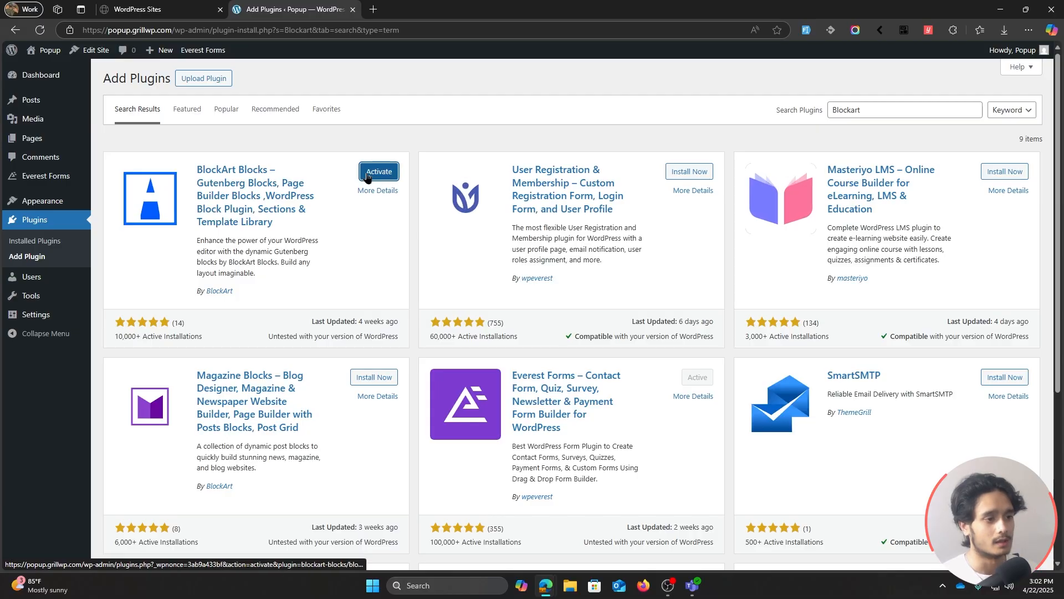
left_click(379, 172)
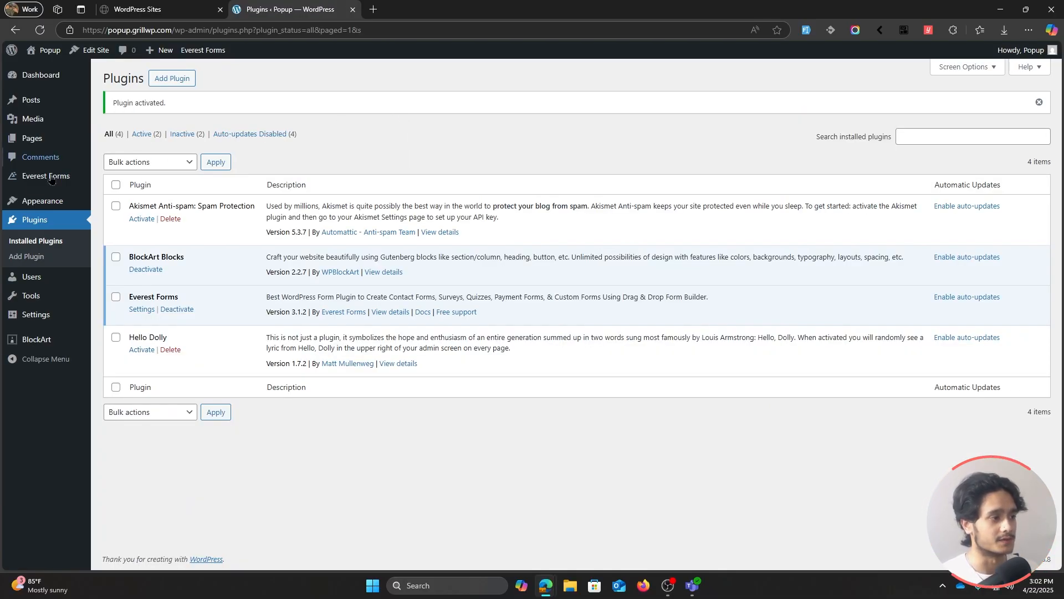
Step: Open the existing Contact Form from Everest Forms for editing in the form builder
mouse_move(46, 186)
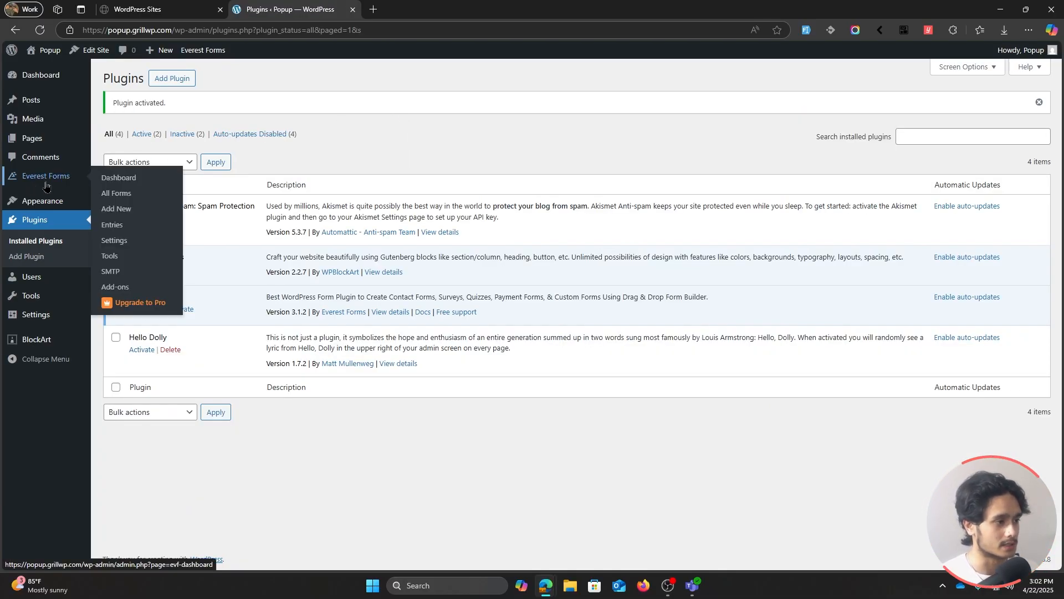
left_click(135, 197)
mouse_move(142, 304)
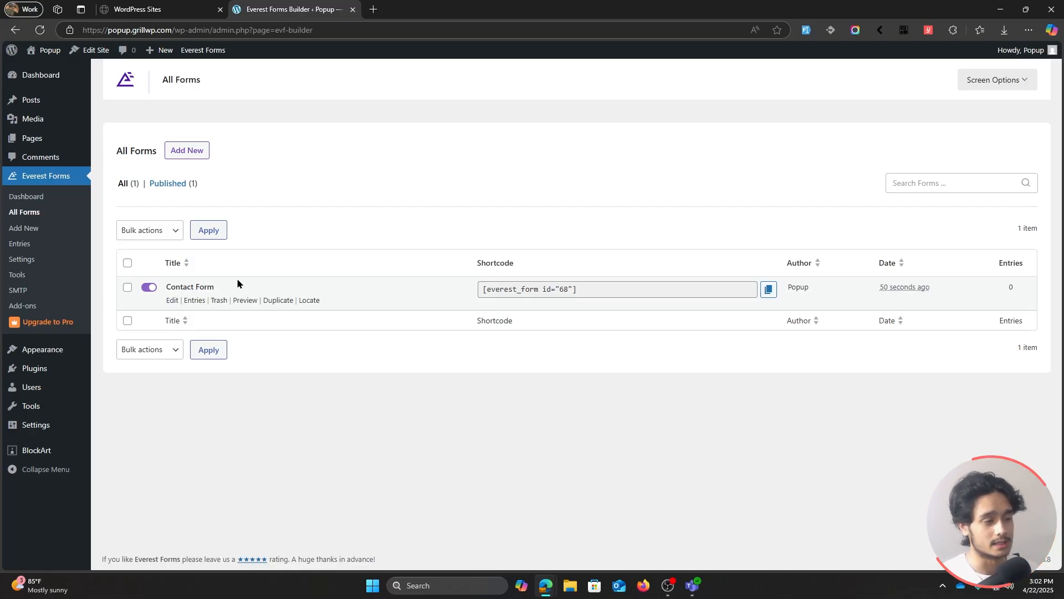
left_click(173, 300)
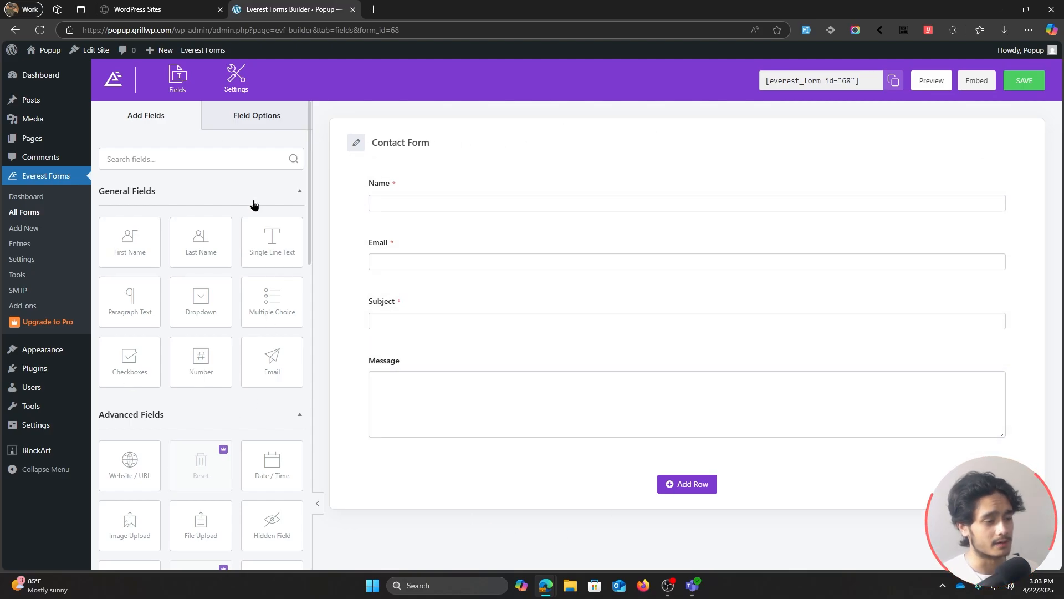
Step: Add a Phone field to the contact form between the Name and Email fields
scroll(234, 318, "down", 2)
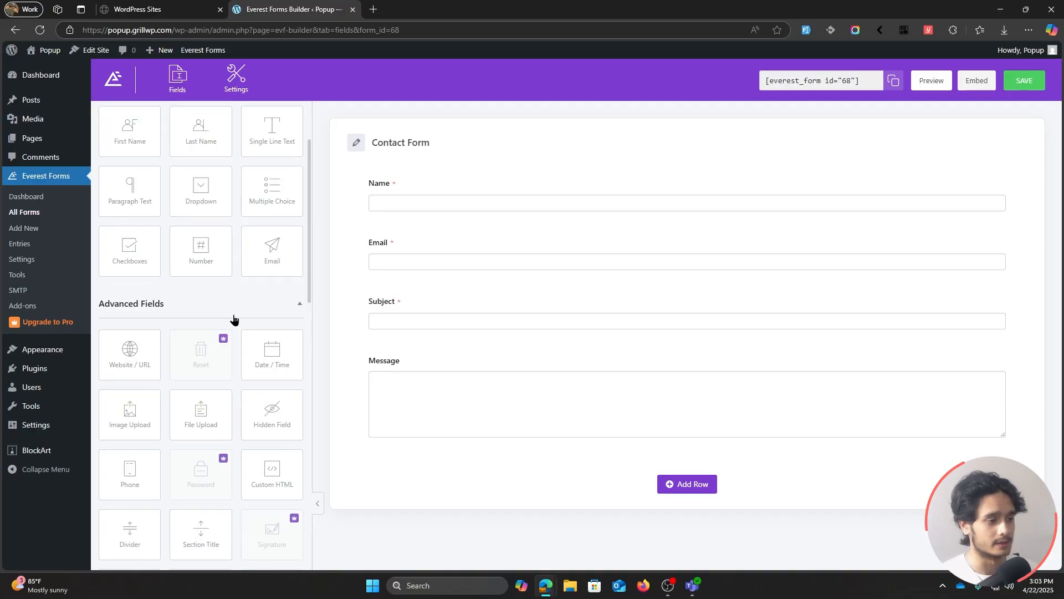
scroll(234, 318, "down", 2)
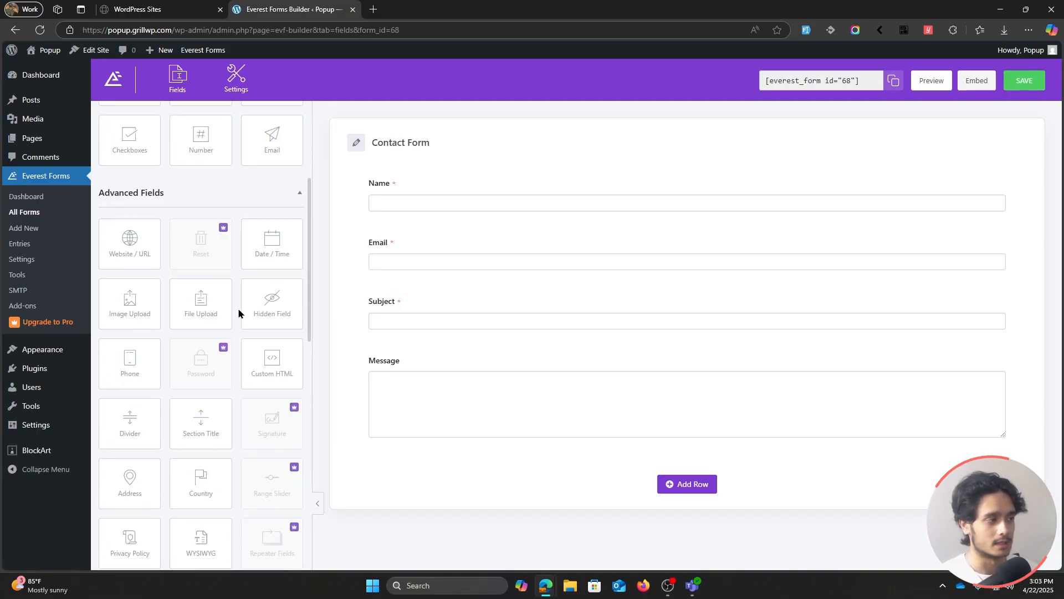
left_click_drag(127, 374, 471, 255)
left_click(479, 246)
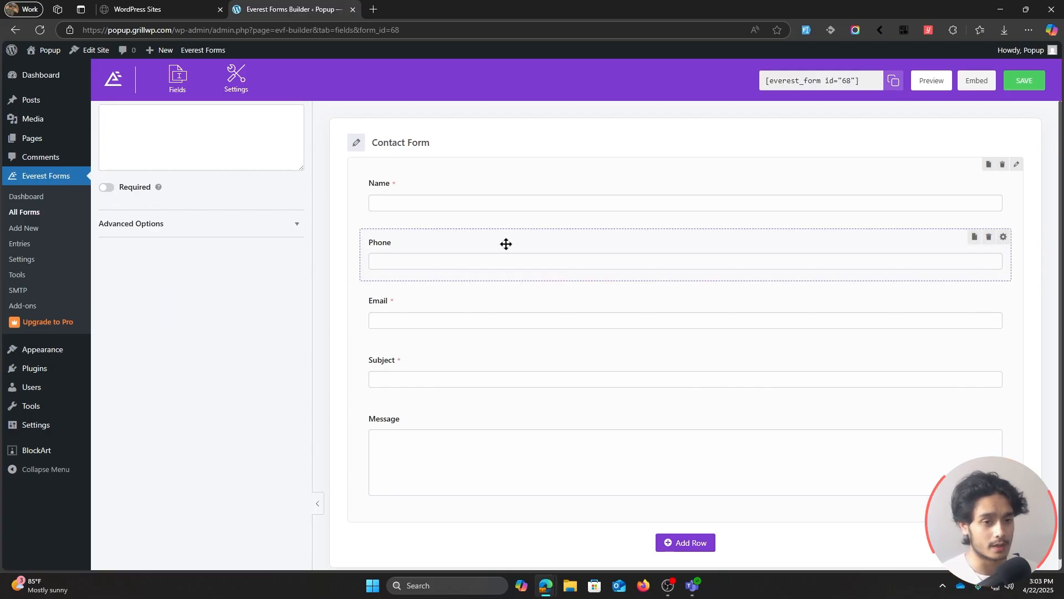
Step: Label the phone field "Phone number", make it required, and save the form
scroll(285, 305, "up", 5)
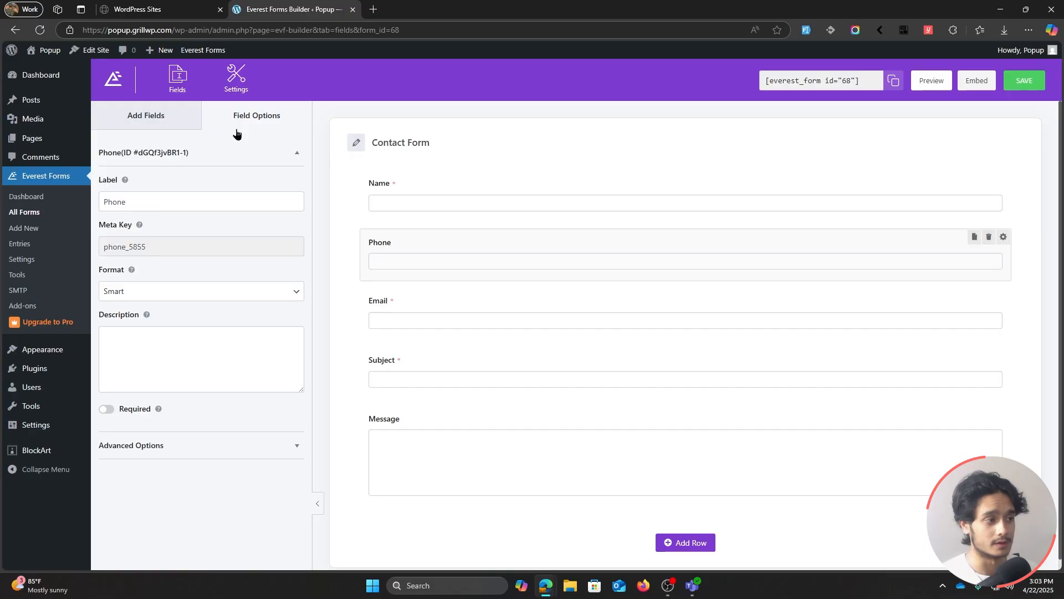
left_click(156, 197)
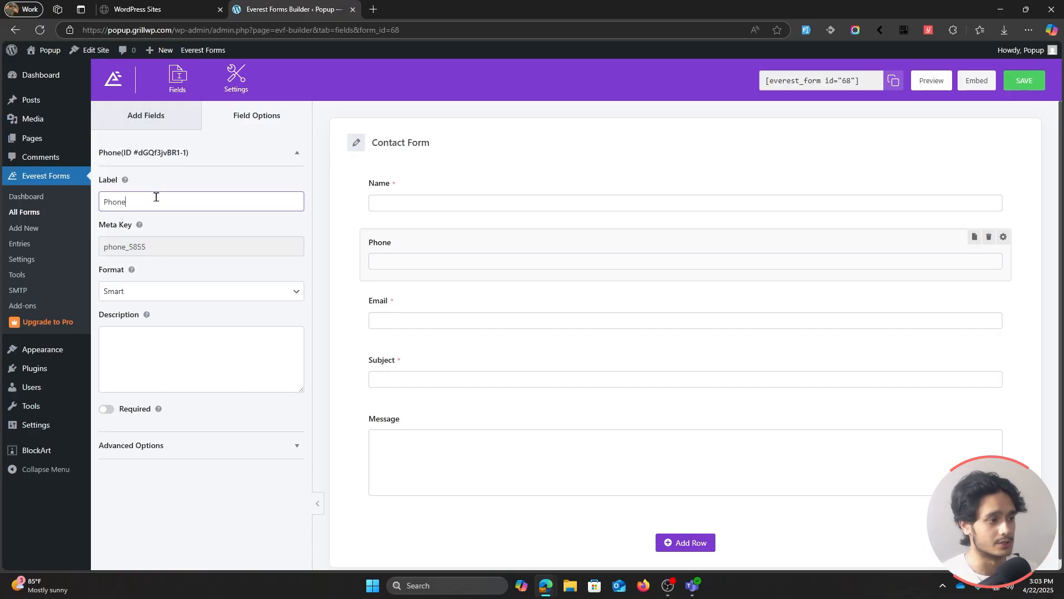
type("number")
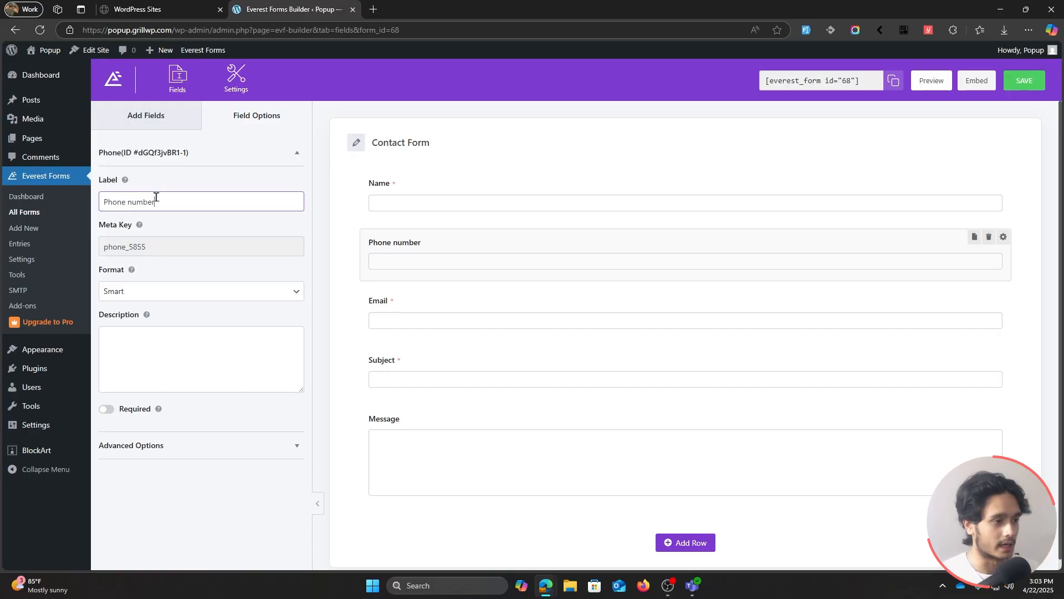
left_click(106, 409)
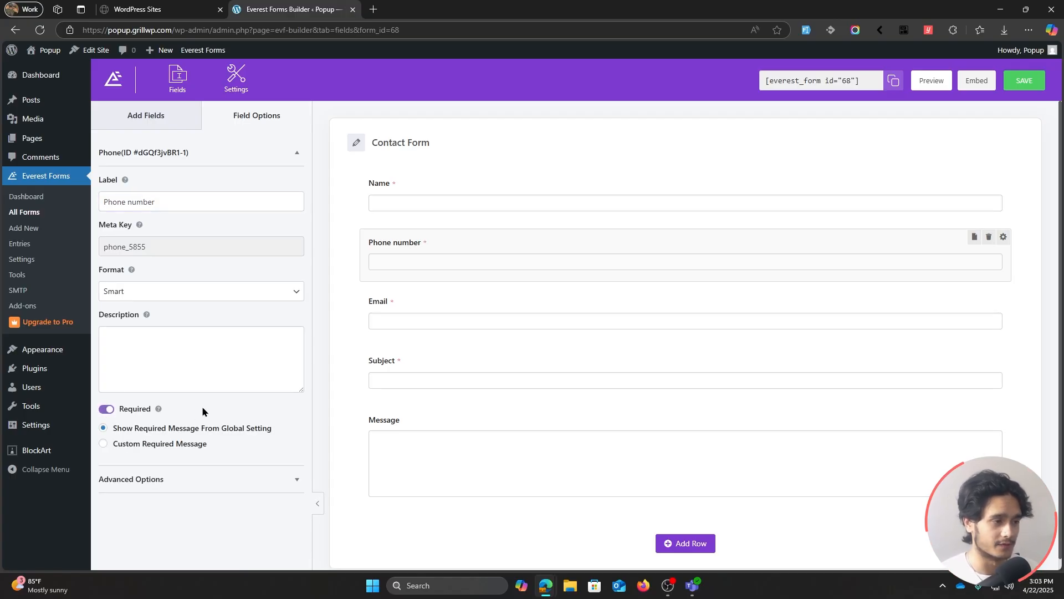
left_click(1022, 81)
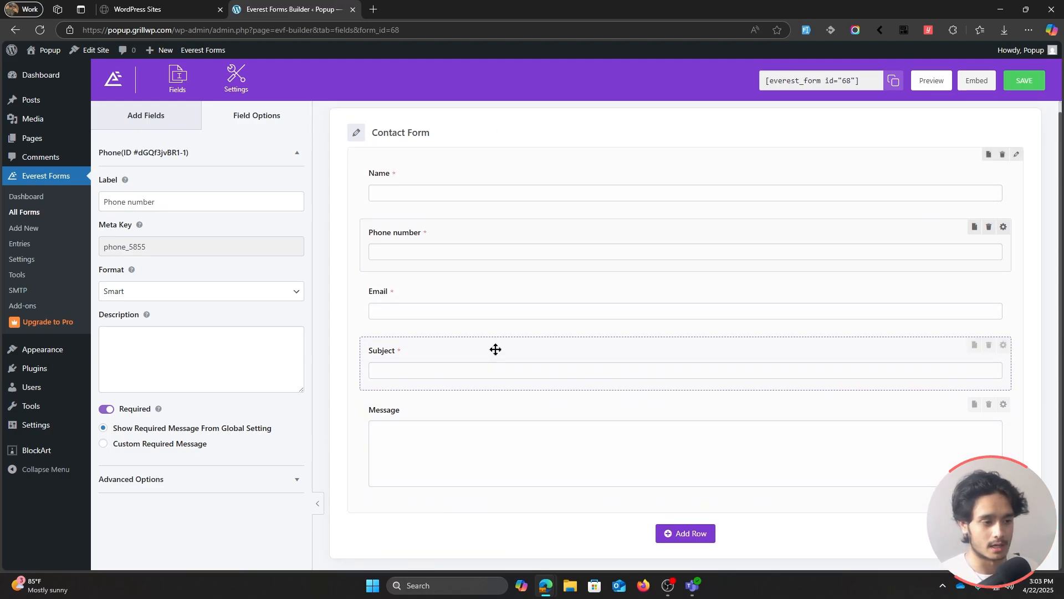
Step: Preview the contact form and choose a different country for its Phone number field
left_click(932, 81)
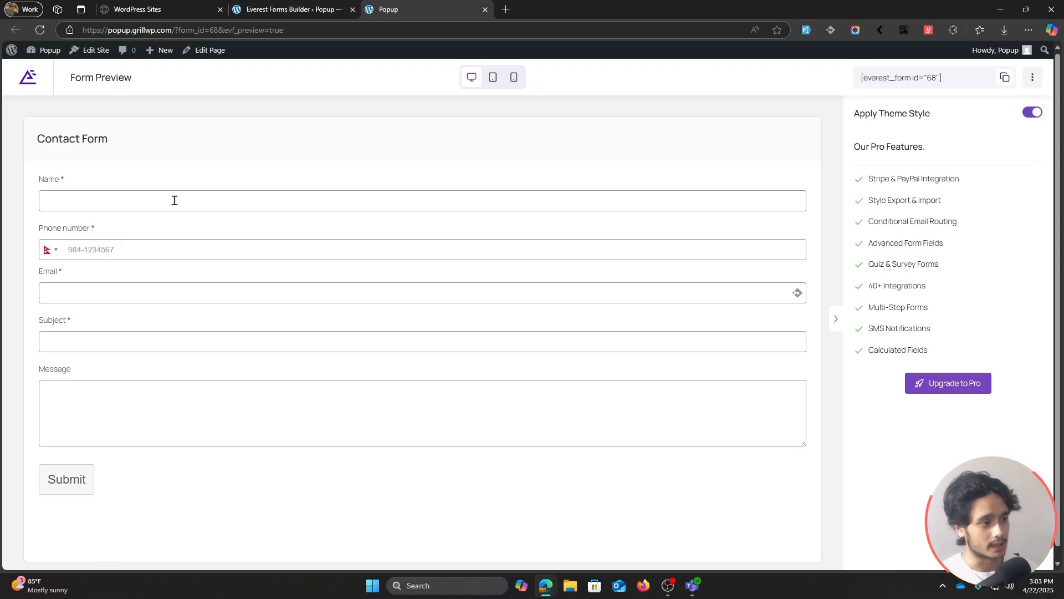
left_click(140, 249)
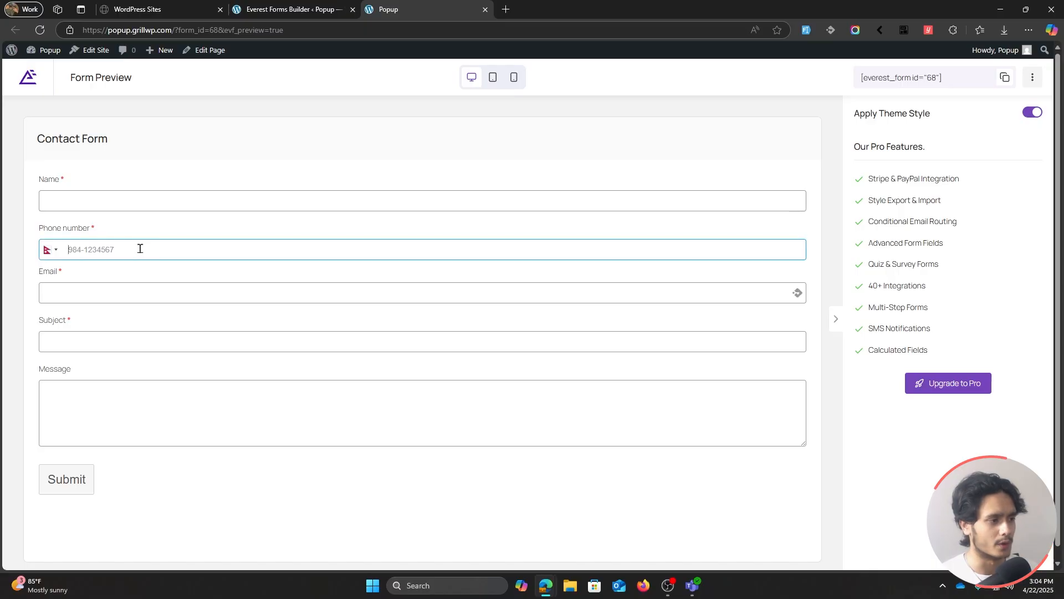
left_click(54, 254)
left_click(145, 296)
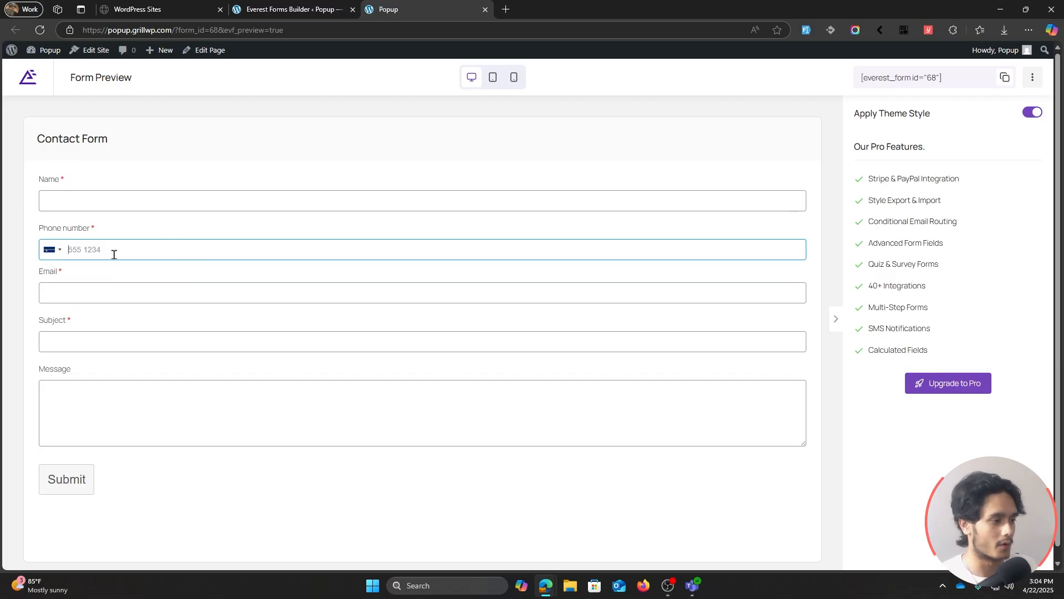
left_click(141, 199)
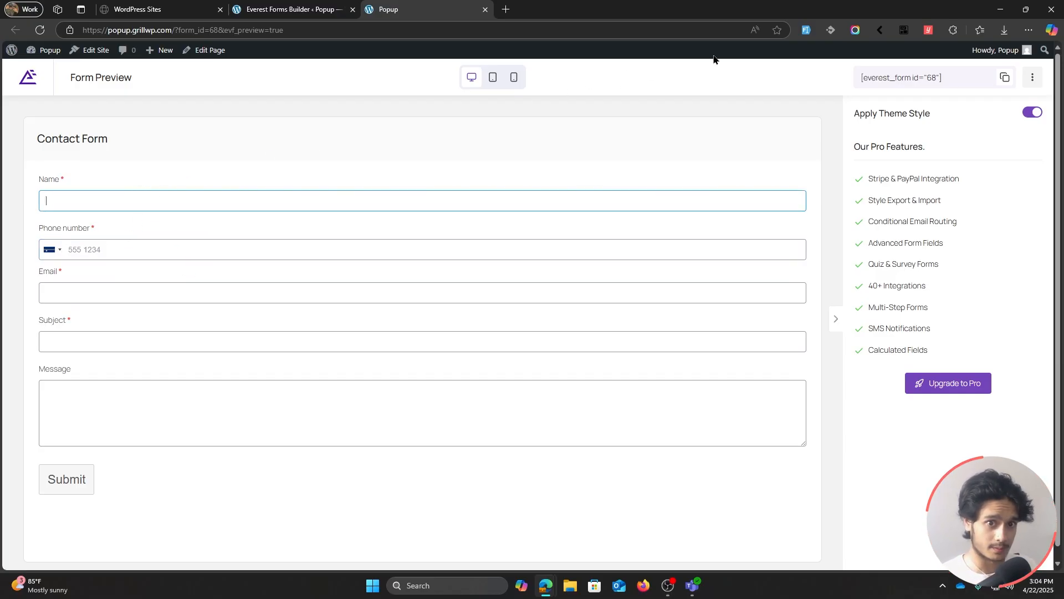
Step: Submit the previewed form with auto-filled dummy data and open the Everest Forms entries list to check the submission
left_click(806, 30)
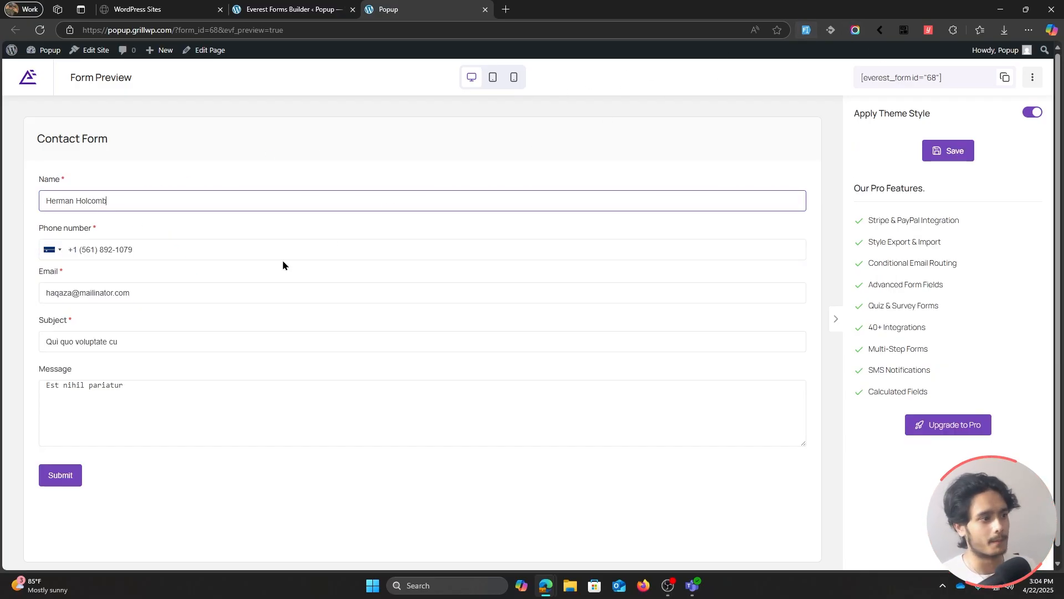
left_click(63, 476)
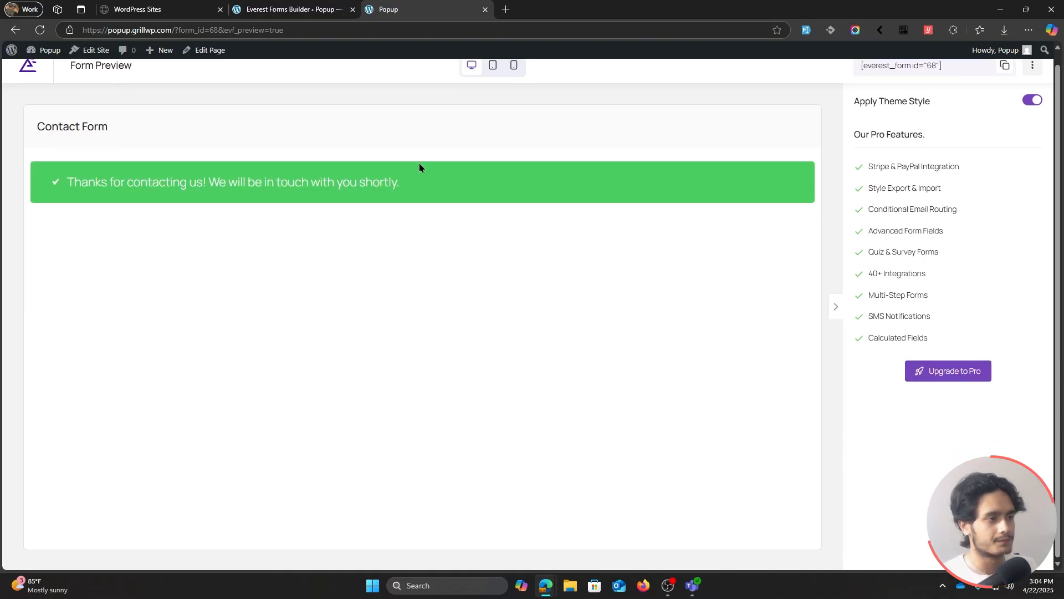
left_click(291, 9)
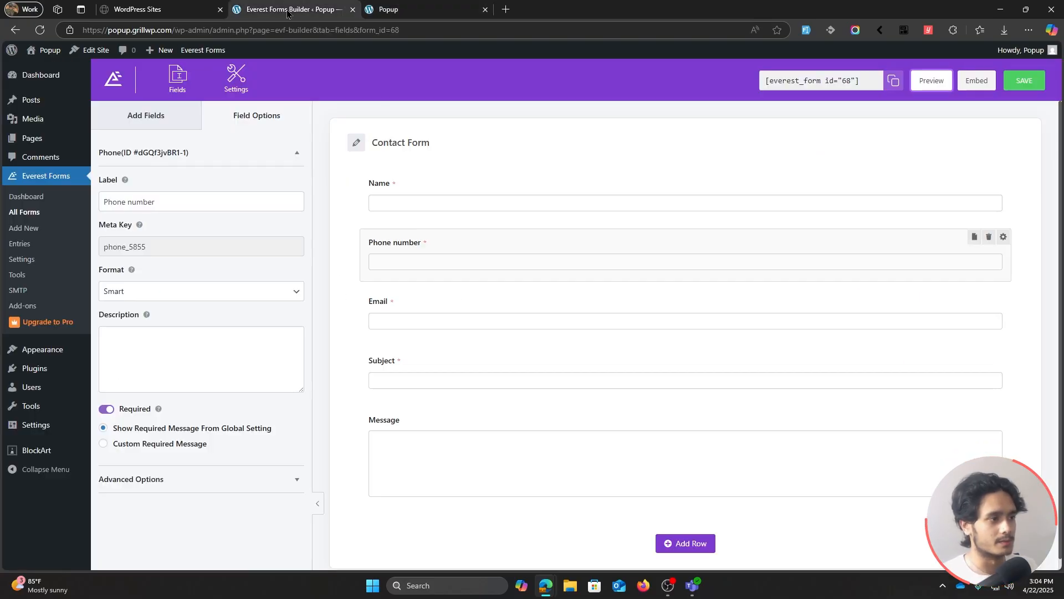
left_click(30, 245)
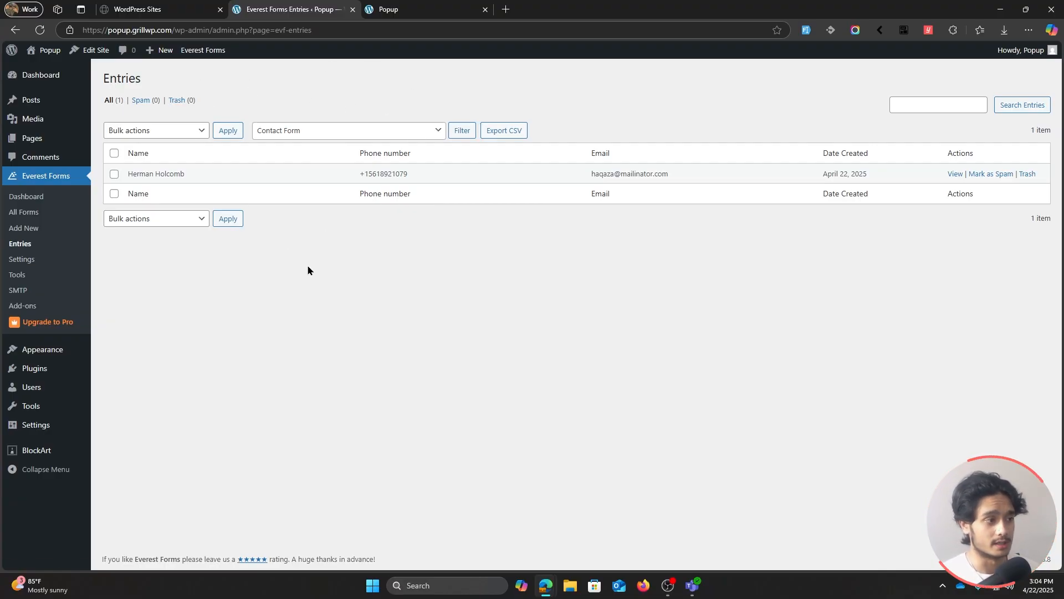
Step: Open the Home front page for editing and go to its The Stories Book section
left_click(34, 138)
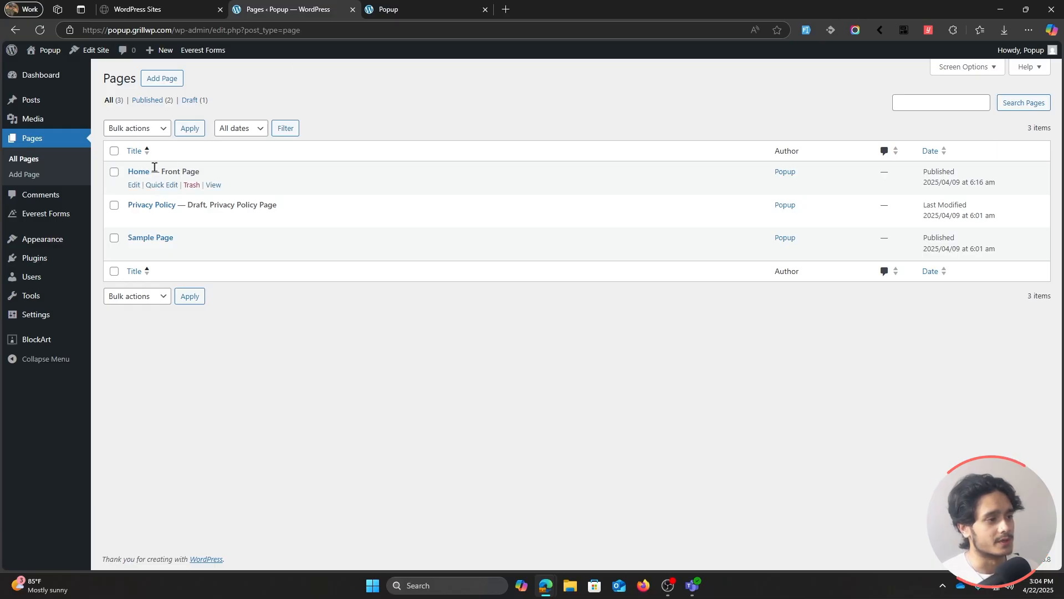
left_click(134, 186)
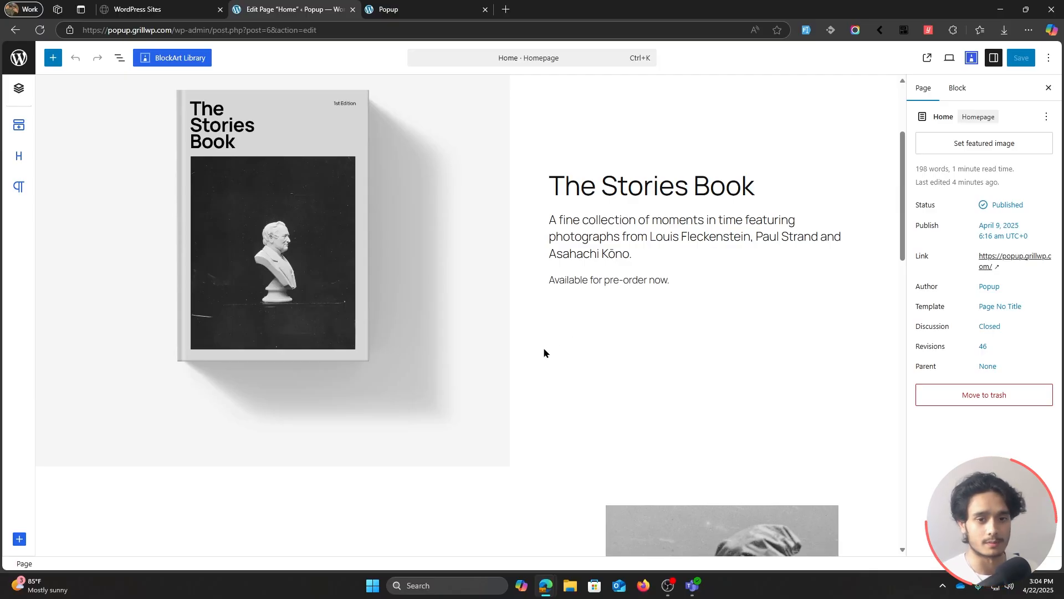
scroll(544, 347, "up", 1)
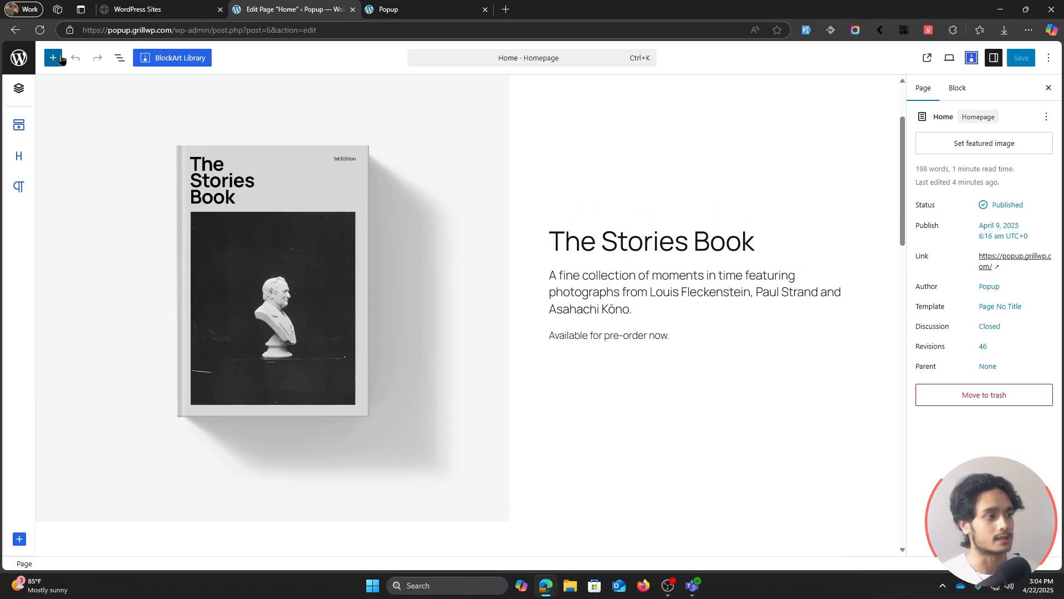
Step: Insert a BlockArt Modal block below the "Available for pre-order now." text in the The Stories Book section
left_click(54, 59)
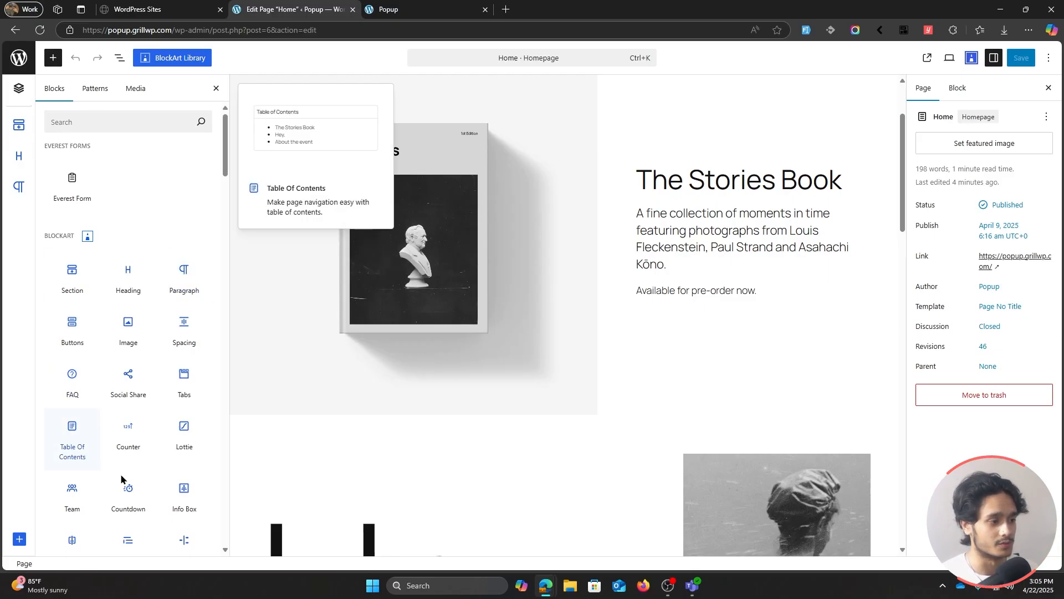
scroll(157, 300, "down", 3)
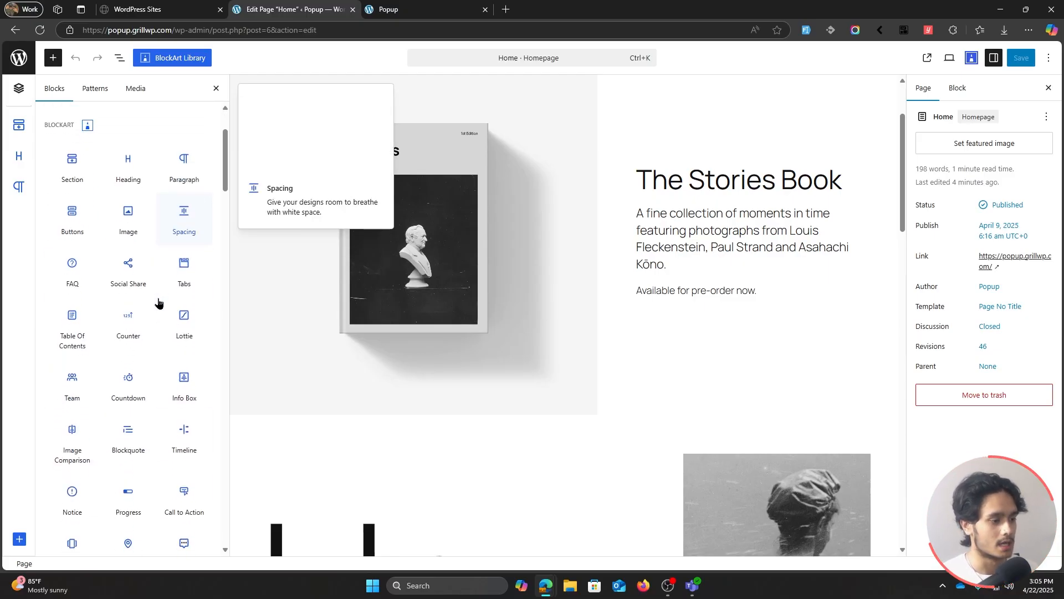
scroll(158, 302, "down", 3)
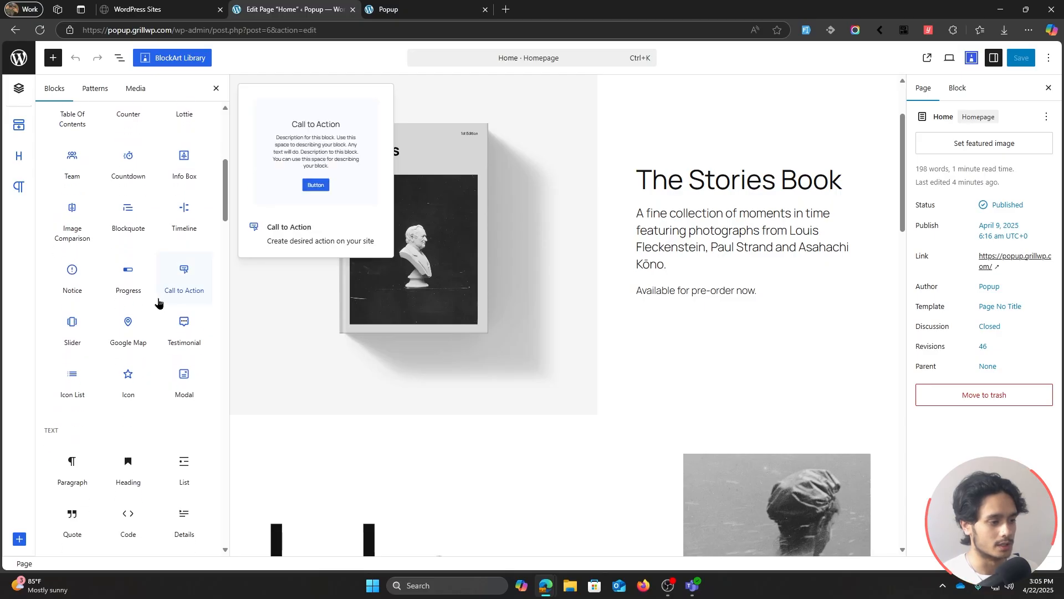
left_click_drag(192, 395, 674, 302)
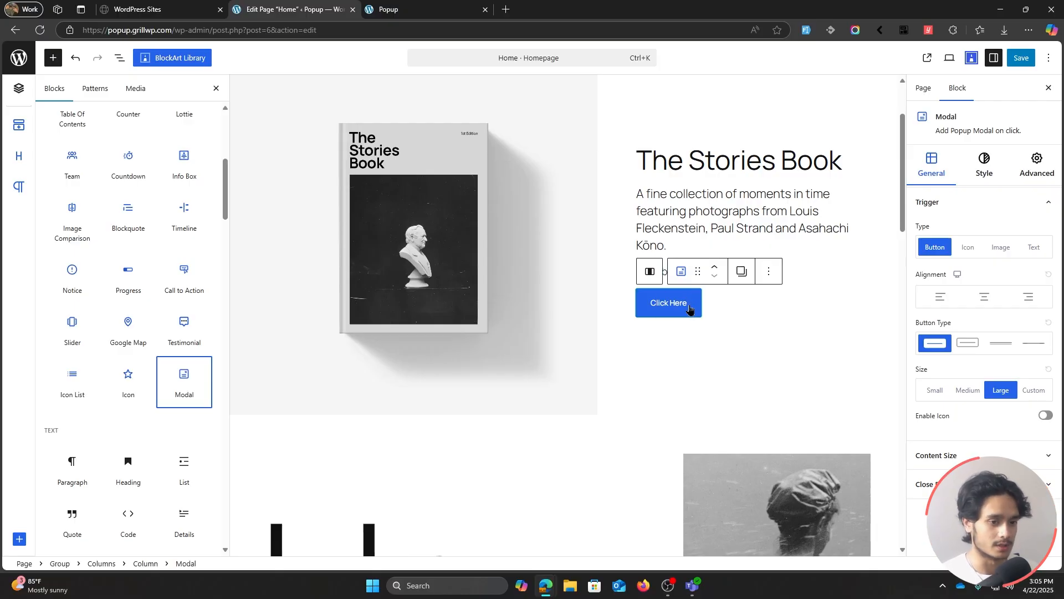
Step: Try the Icon, Image and Text trigger types for the modal and return the trigger type to Button
left_click(967, 248)
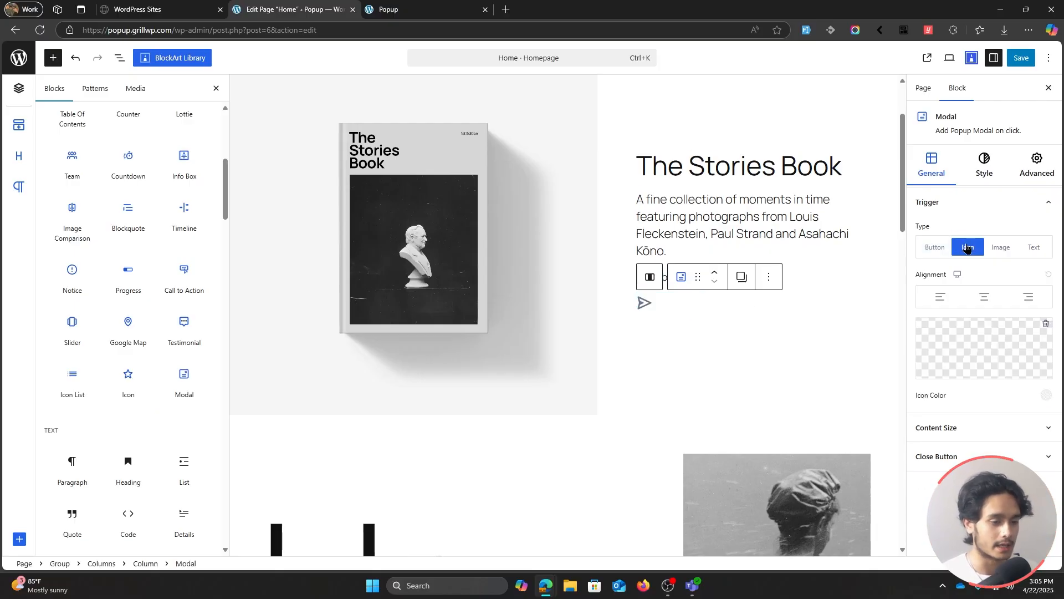
left_click(1001, 249)
left_click(1034, 248)
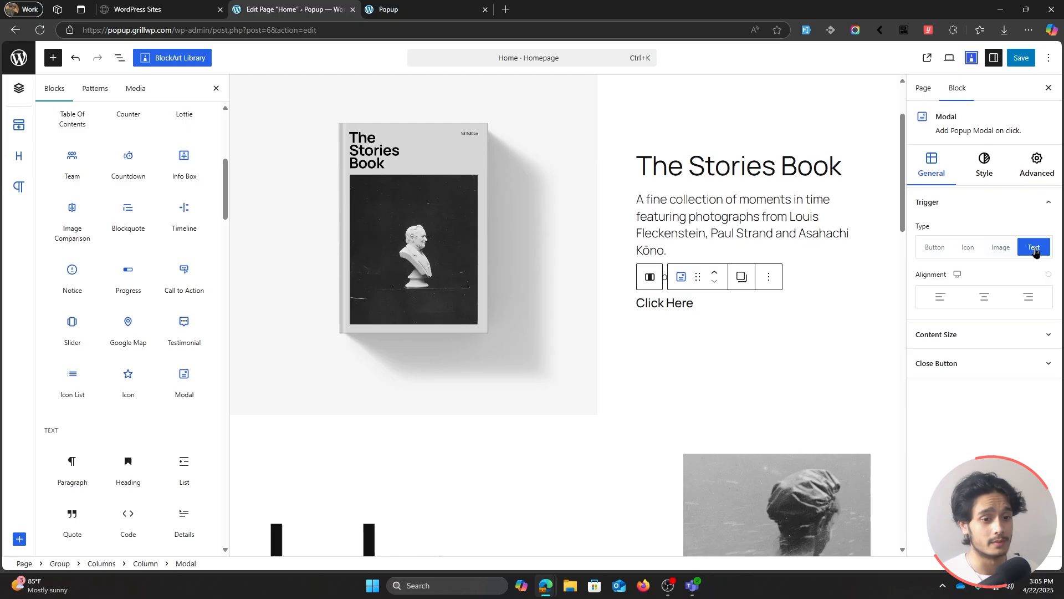
left_click(921, 245)
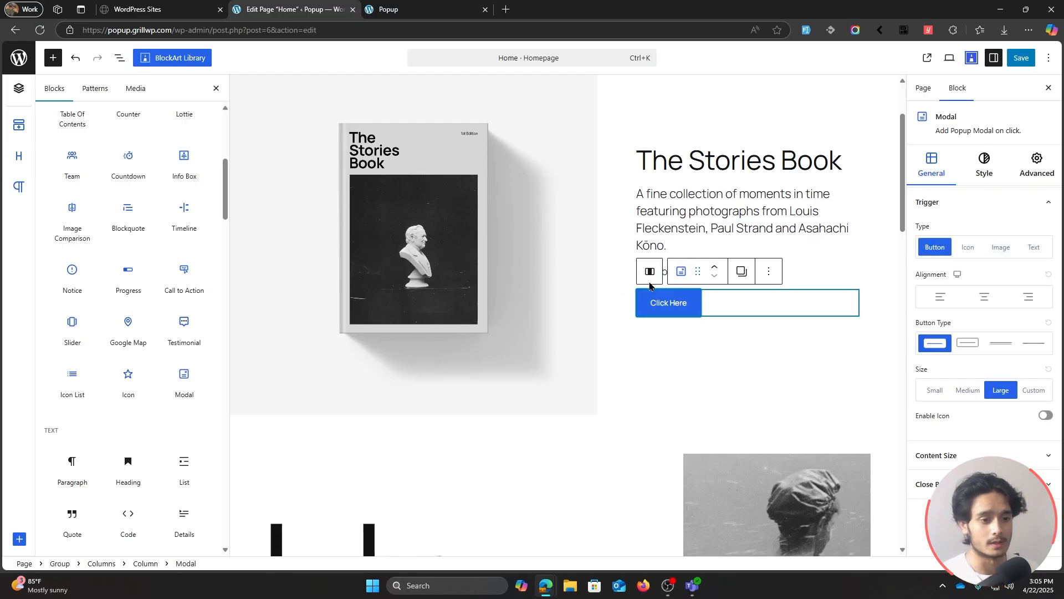
Step: Replace the modal trigger button's "Click Here" text with "Join now!"
left_click(687, 303)
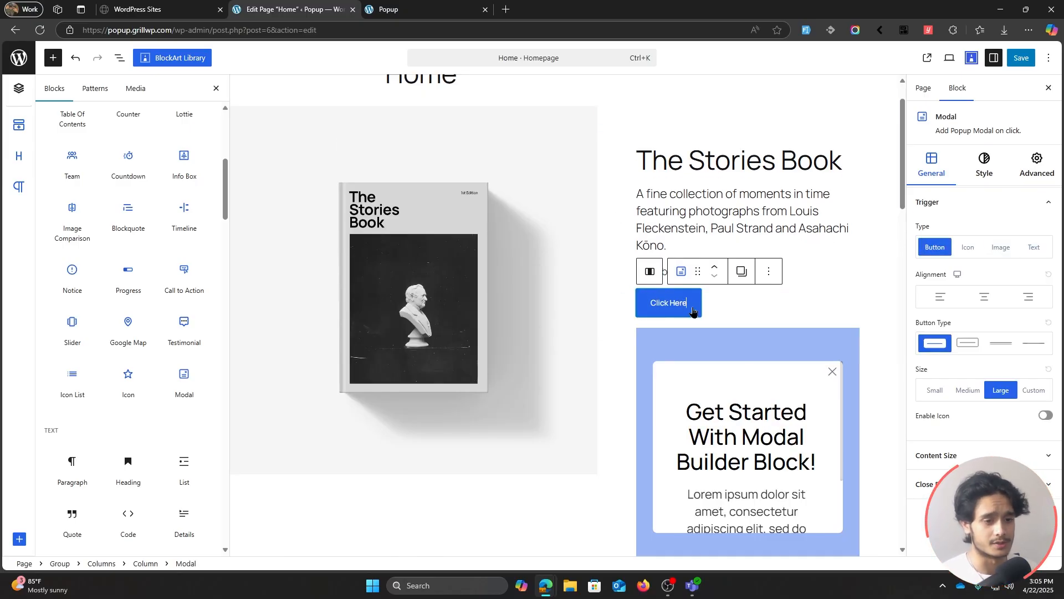
key("BackSpace")
key("BackSpace")
key("BackSpace")
key("BackSpace")
key("BackSpace")
key("BackSpace")
key("BackSpace")
key("BackSpace")
key("BackSpace")
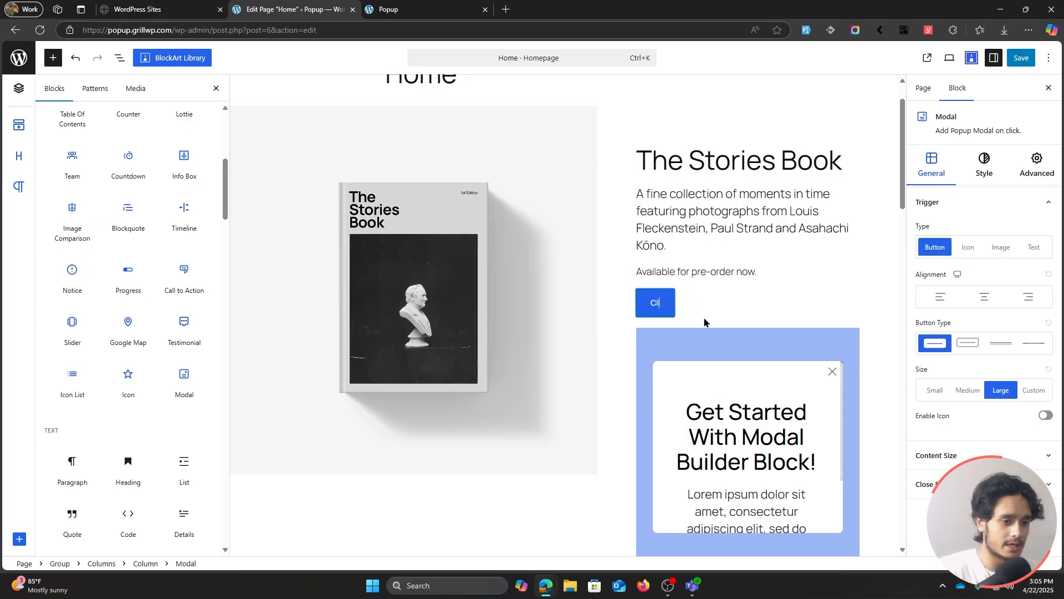
key("BackSpace")
type("join")
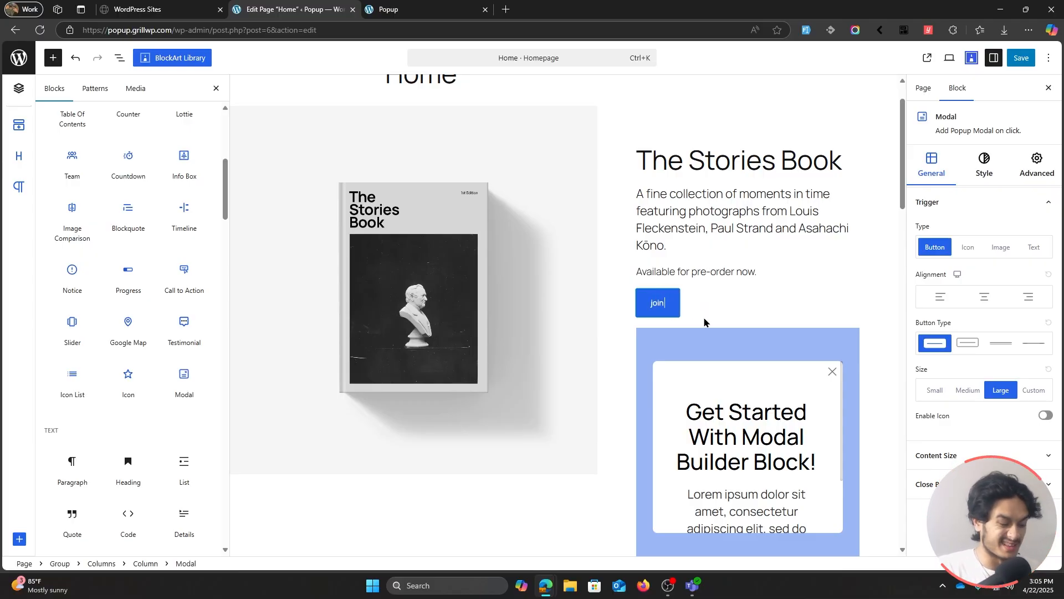
type(" now!")
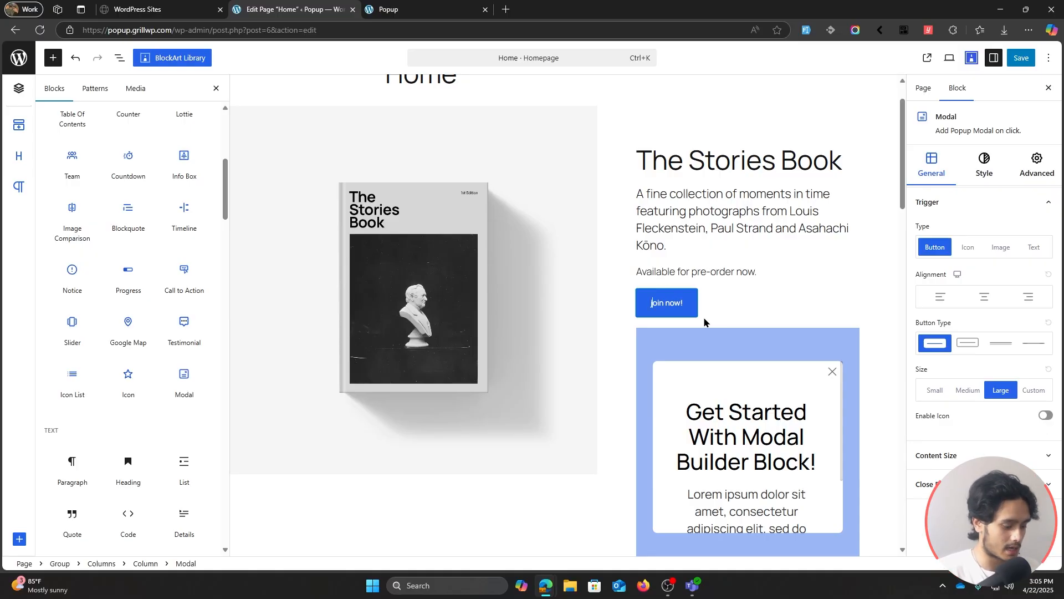
key("Delete")
type("J")
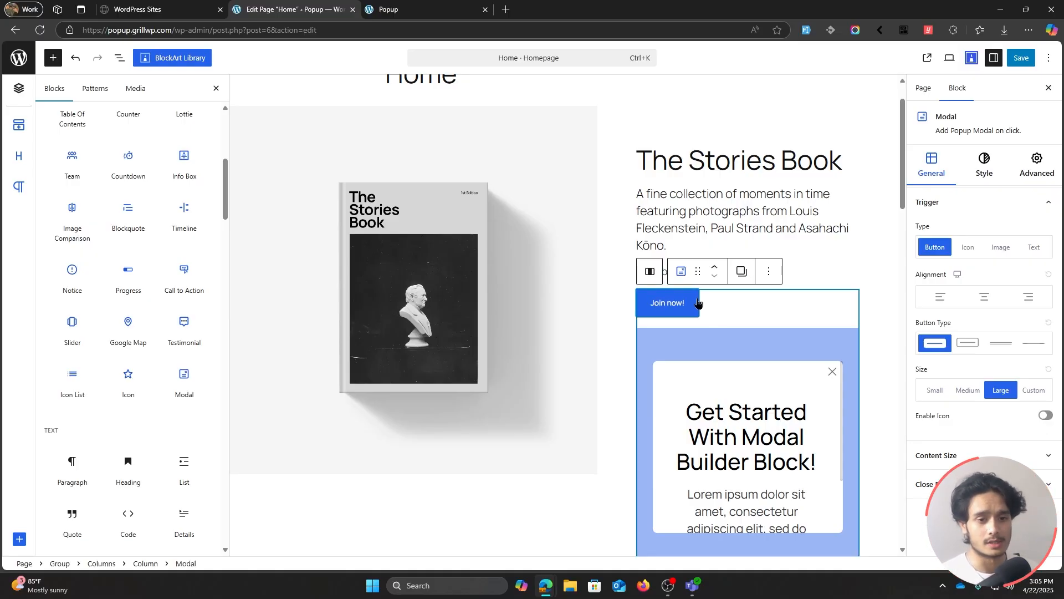
Step: Set the background color of the "Join now!" trigger button to black (#000000)
scroll(839, 335, "down", 2)
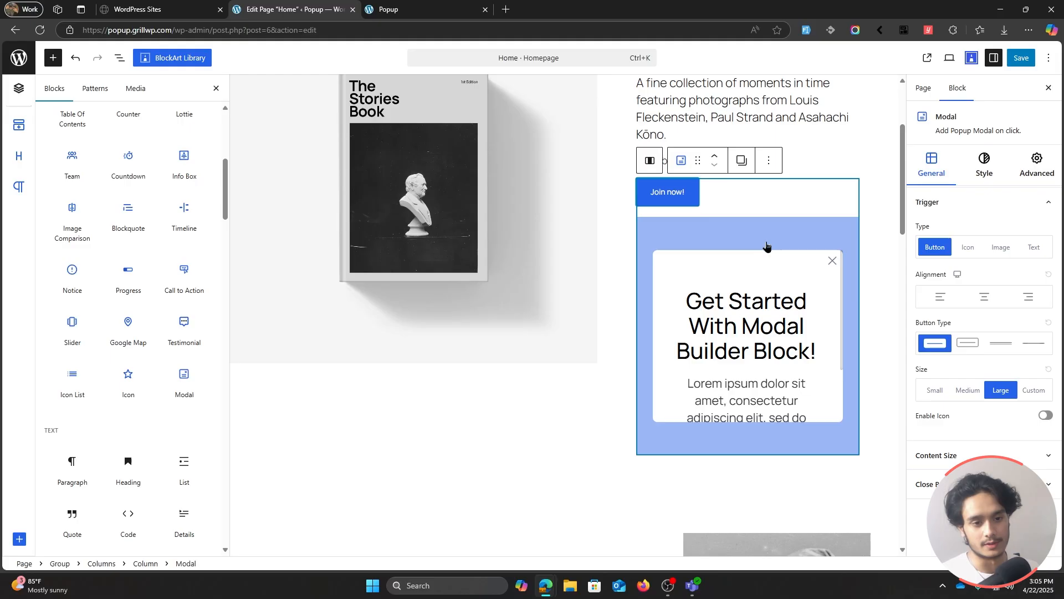
scroll(813, 338, "down", 1)
scroll(809, 334, "down", 1)
scroll(724, 378, "up", 2)
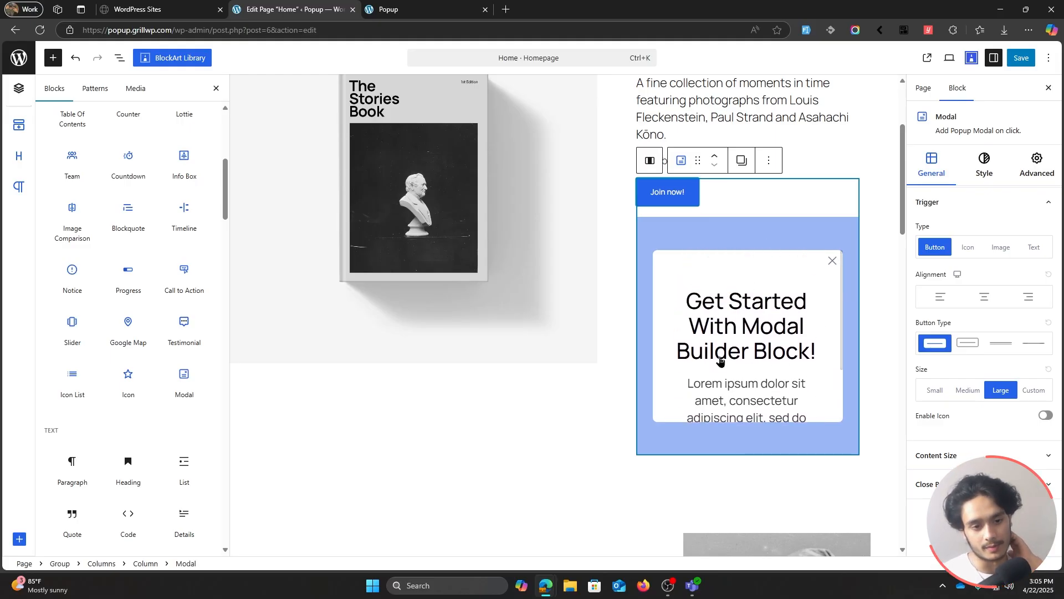
scroll(768, 376, "down", 1)
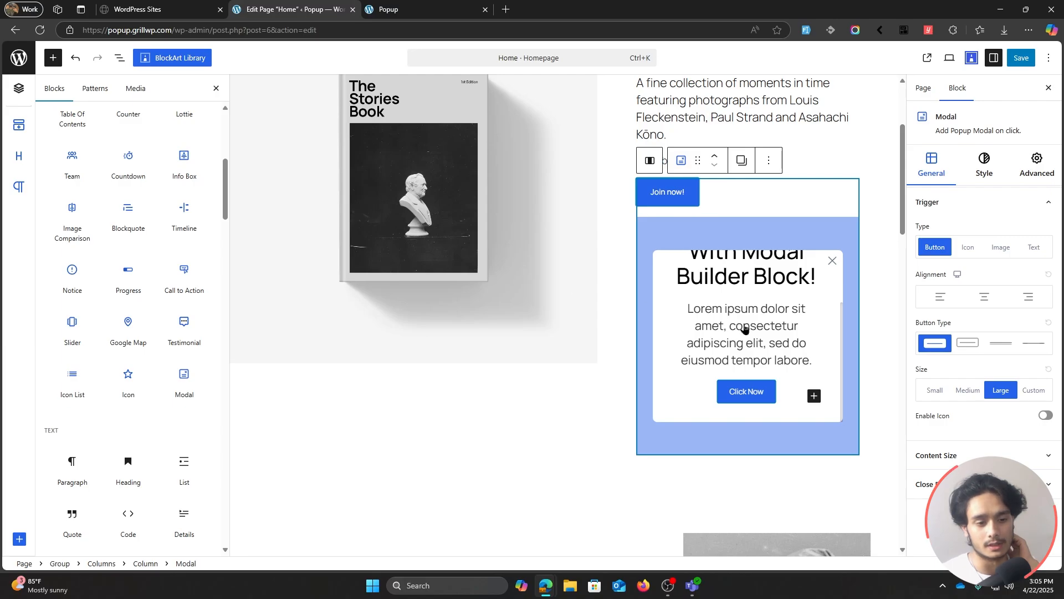
scroll(643, 348, "up", 2)
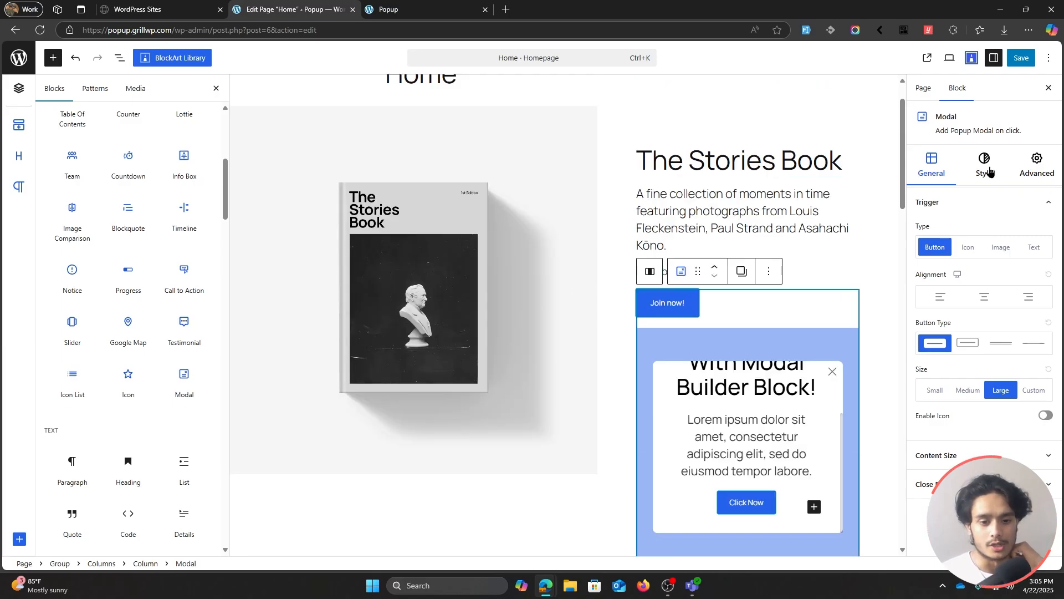
left_click(991, 171)
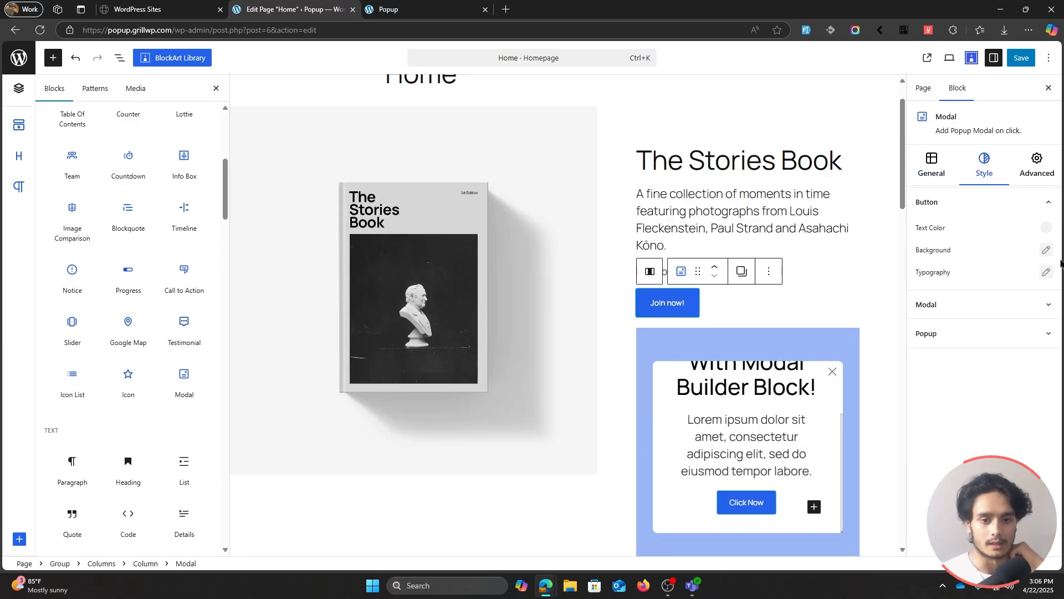
left_click(1047, 251)
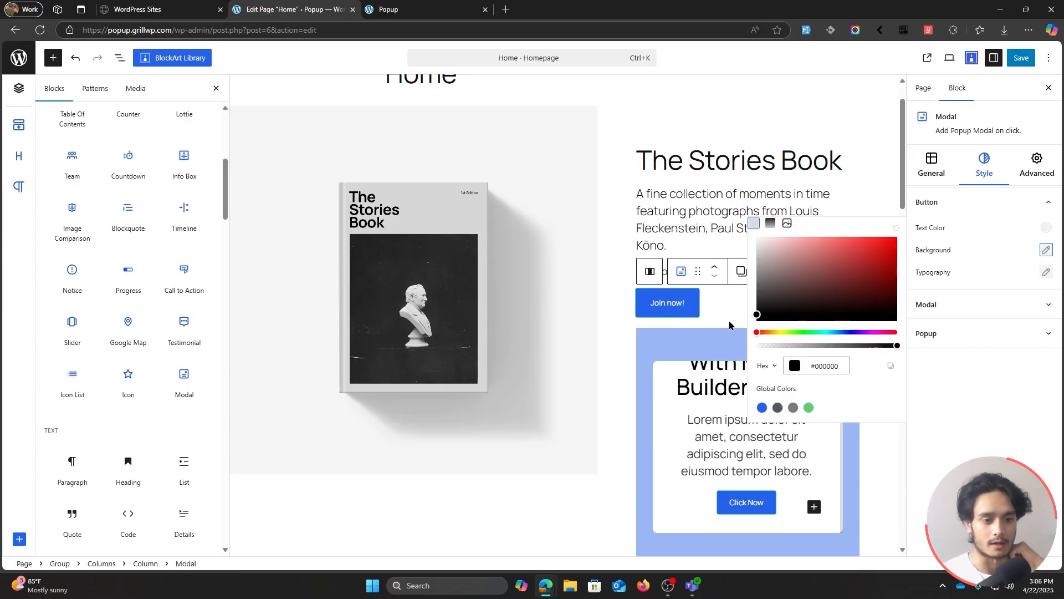
left_click(768, 319)
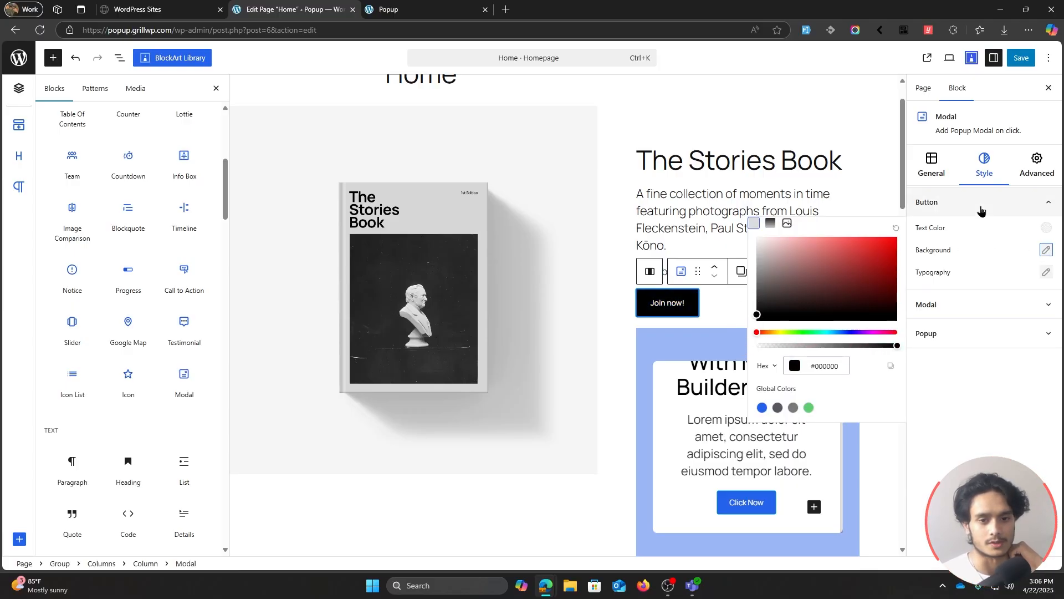
left_click(1046, 251)
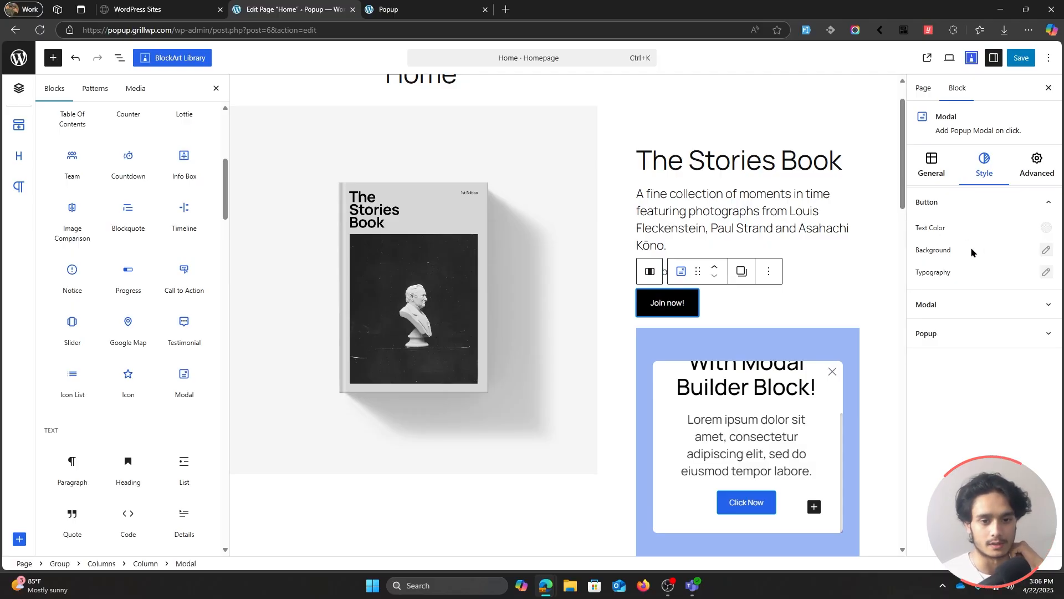
Step: Try a grey background for the modal, set it to white (#ffffff), and save the Home page
left_click(1020, 305)
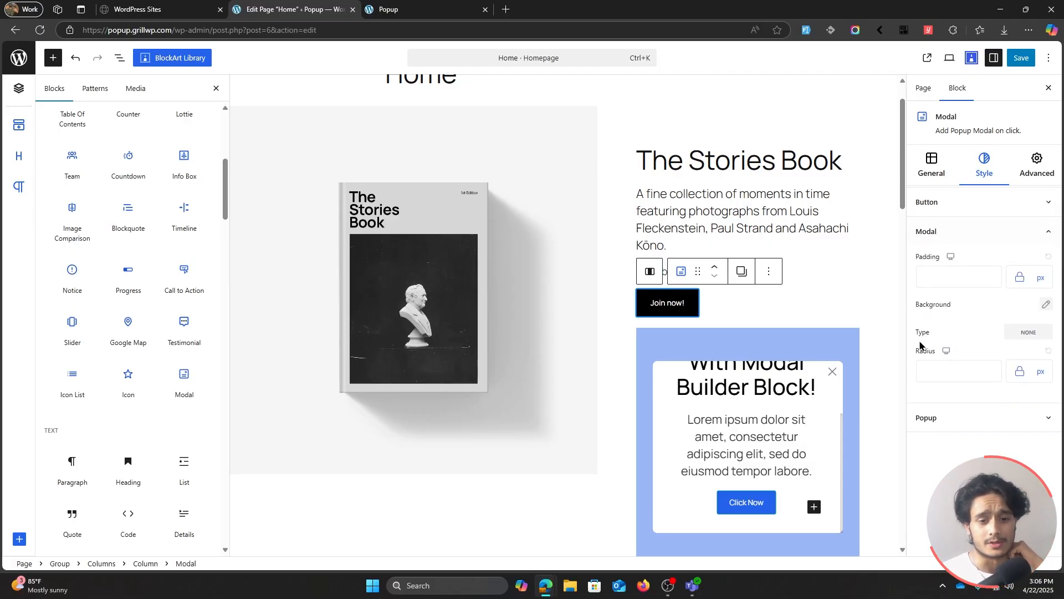
left_click(1047, 306)
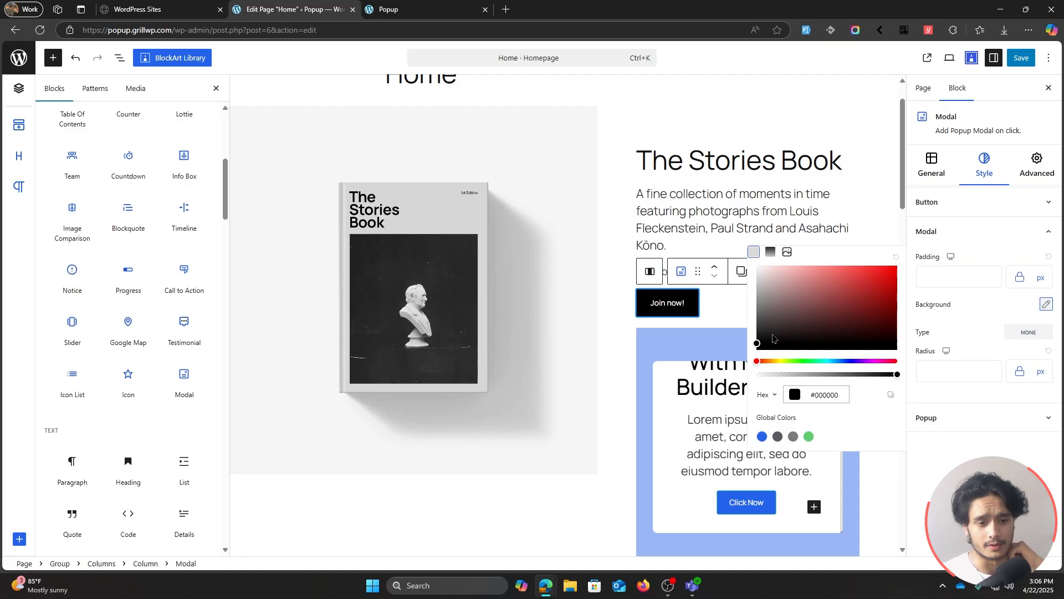
left_click_drag(751, 316, 760, 330)
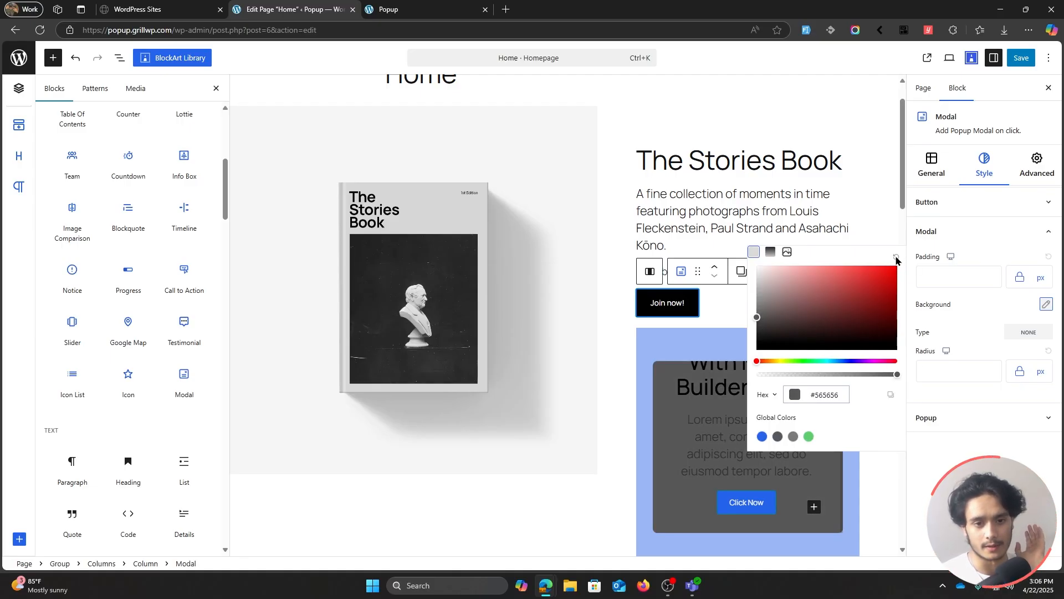
left_click_drag(758, 320, 741, 265)
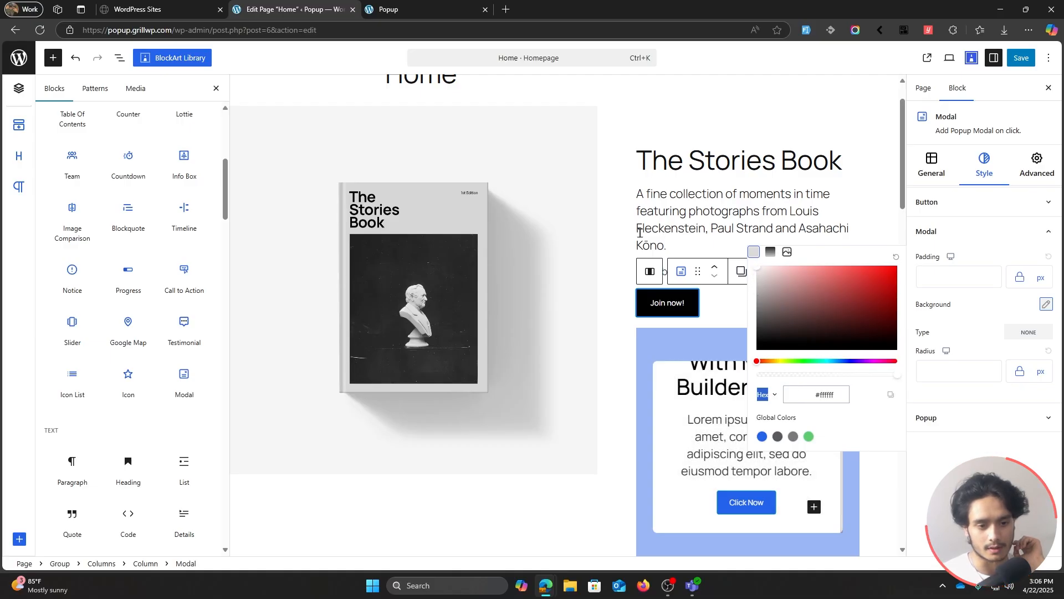
left_click(1021, 58)
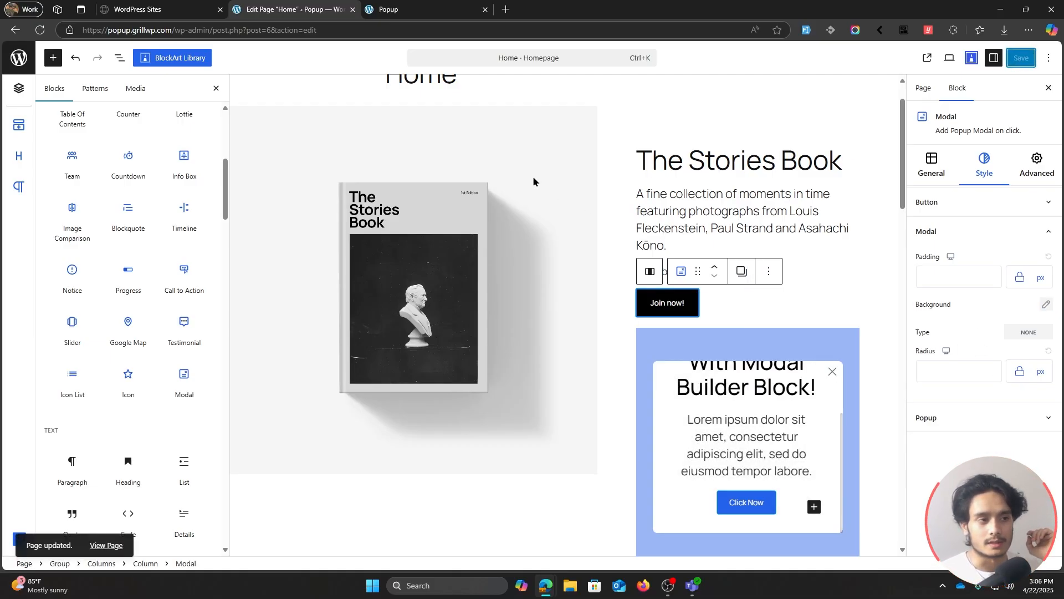
Step: View the live home page, open the popup with the "Join now!" button to check its content, and close it
left_click(393, 9)
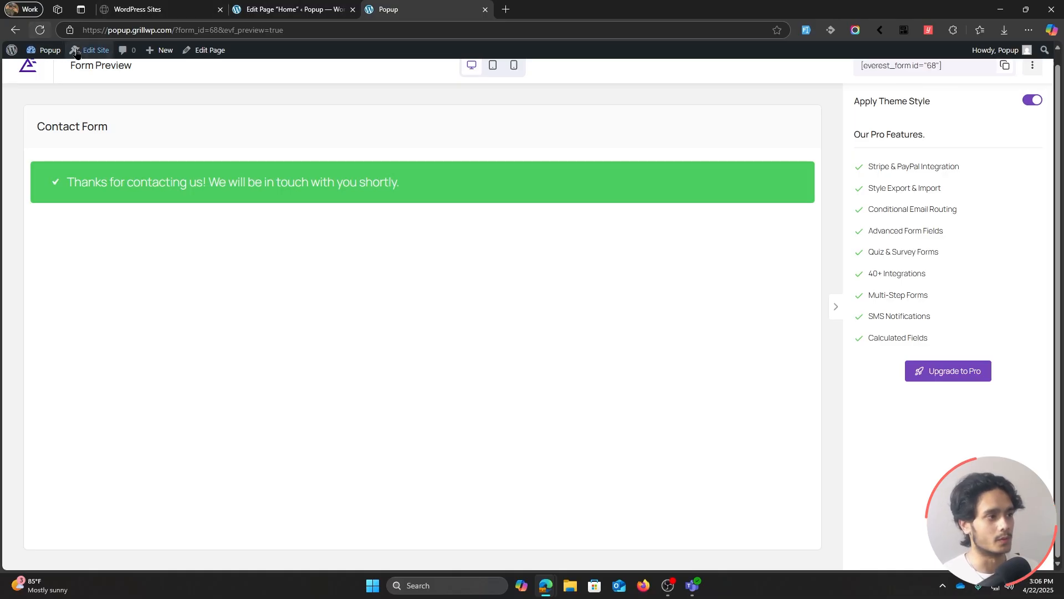
left_click(40, 62)
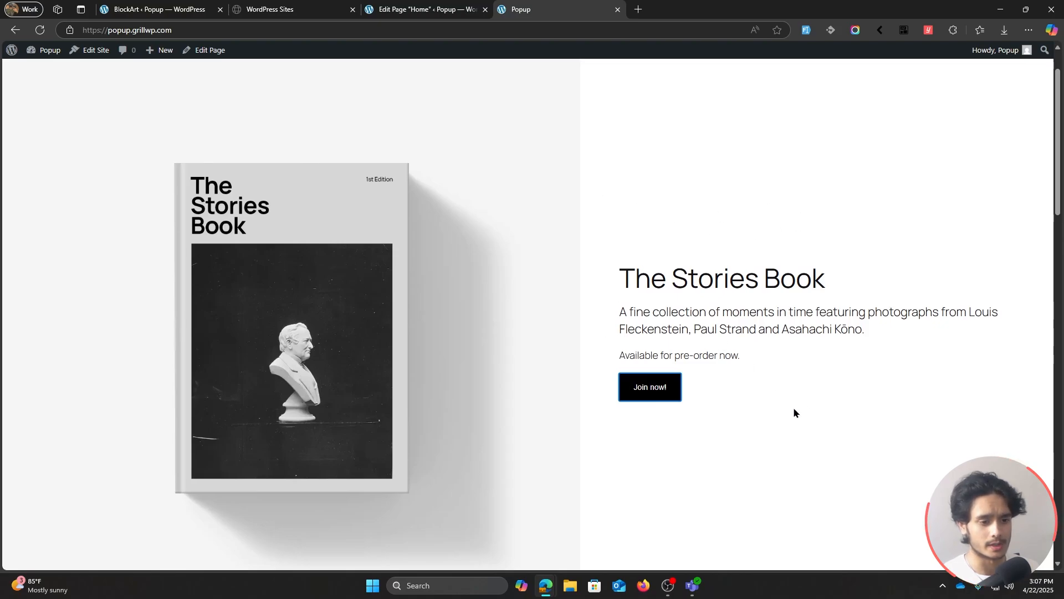
left_click(656, 393)
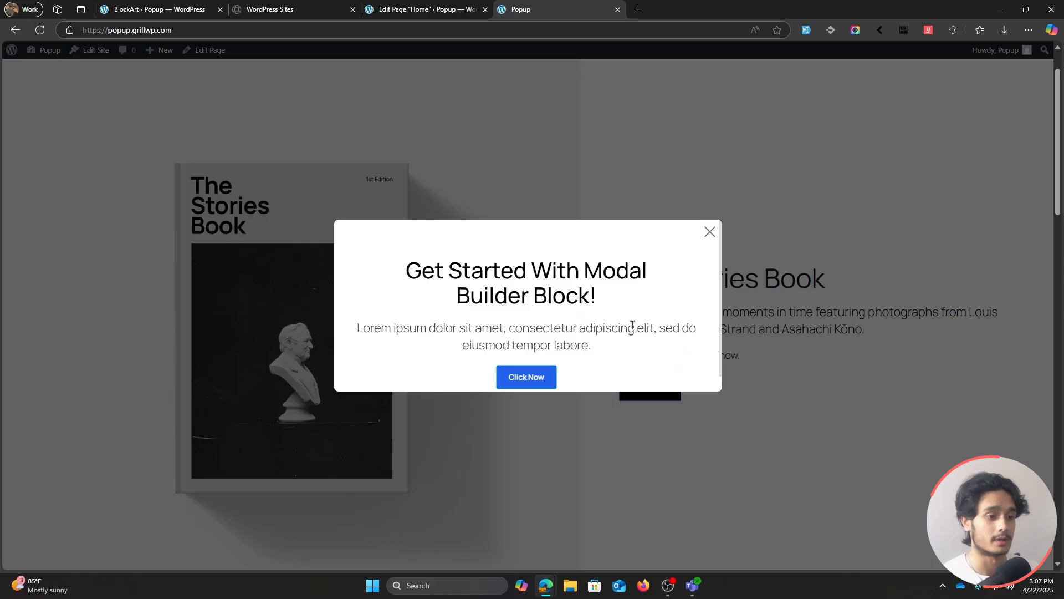
scroll(632, 326, "down", 1)
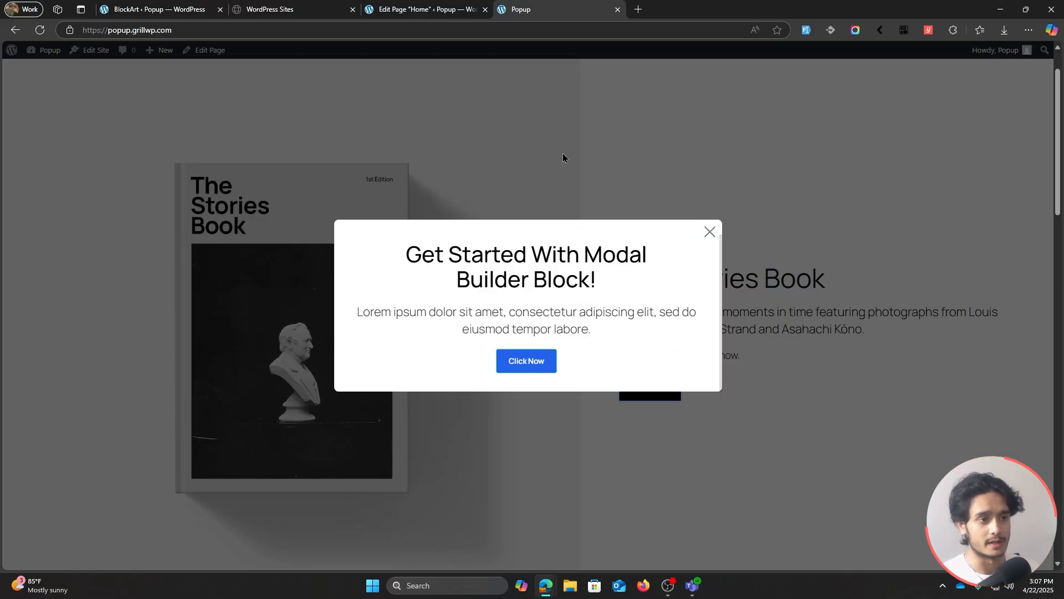
left_click(709, 232)
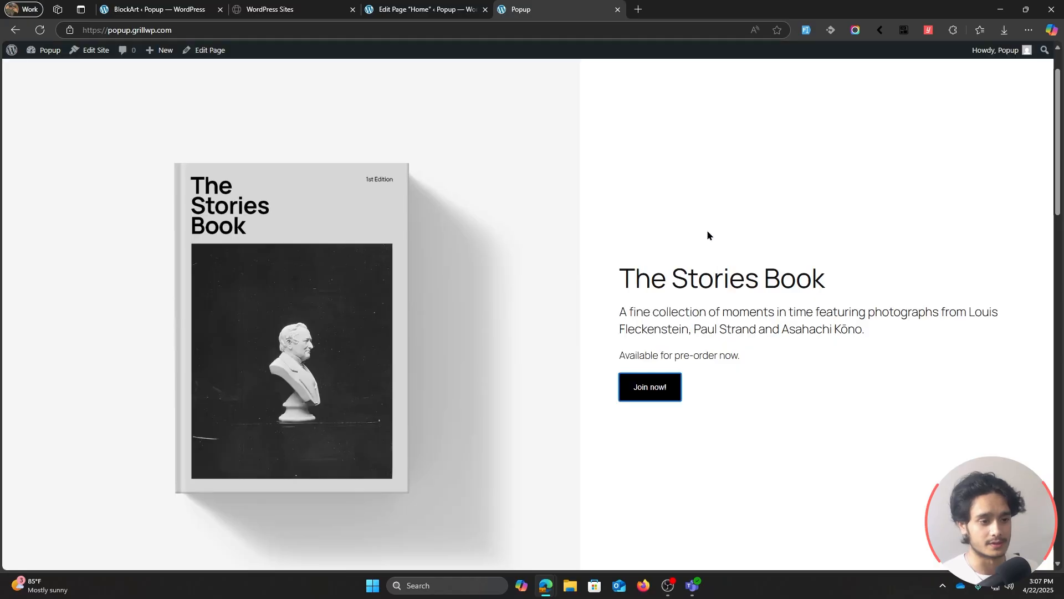
Step: Return to the Home page editor and examine the Heading, Paragraph and Buttons blocks nested inside the Modal block
key("ctrl+shift+Tab")
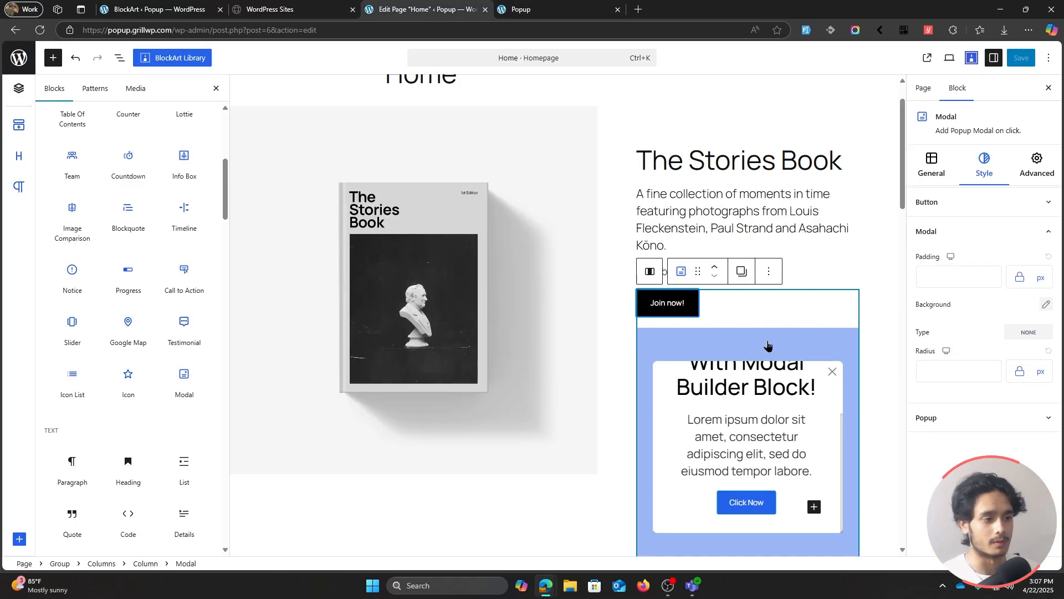
left_click(121, 58)
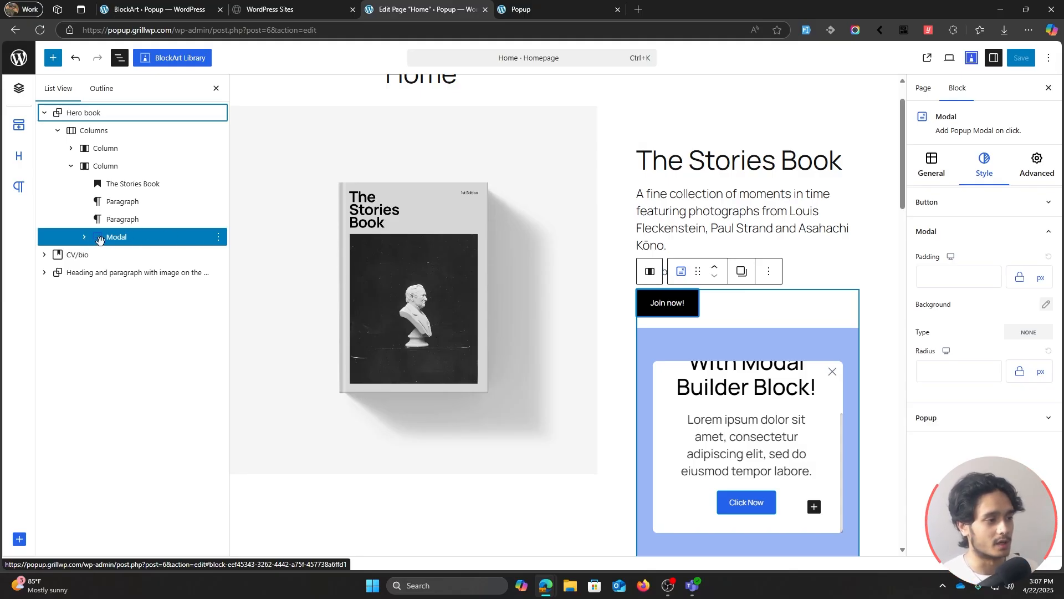
left_click(84, 238)
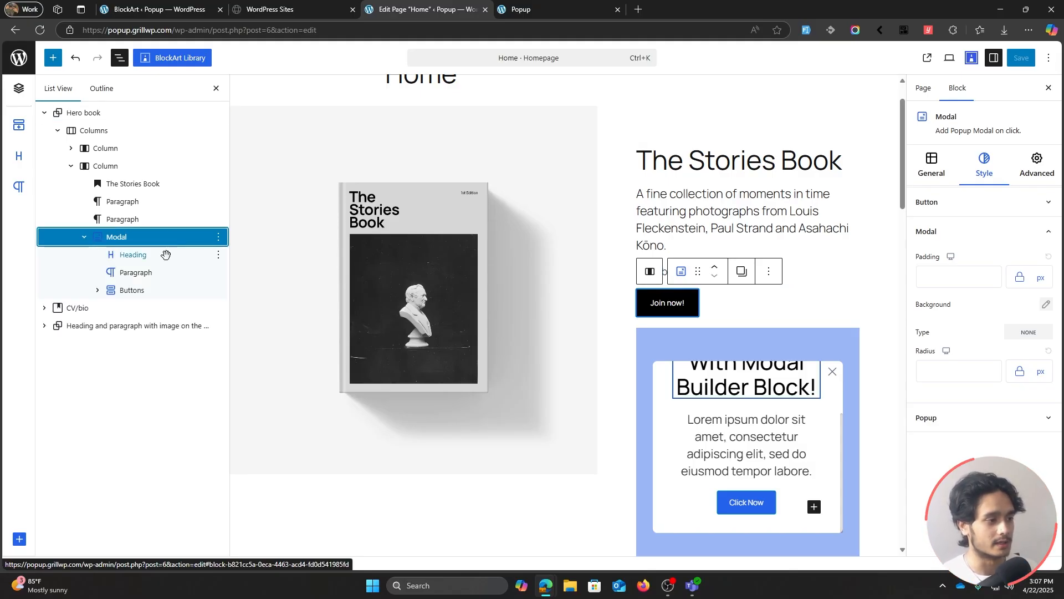
left_click(165, 271)
left_click(154, 289)
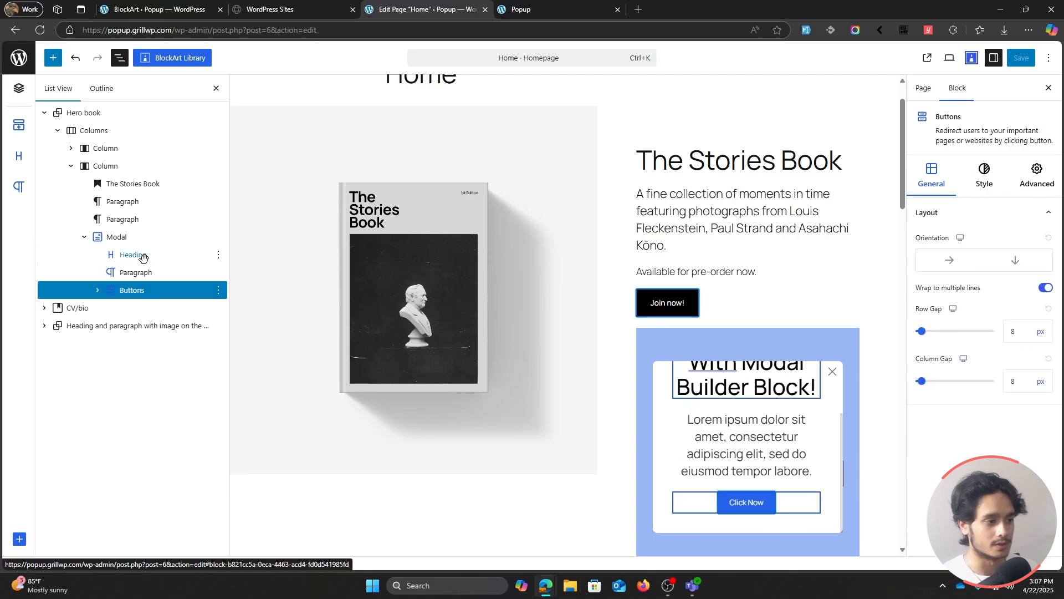
left_click(143, 255)
left_click(165, 274)
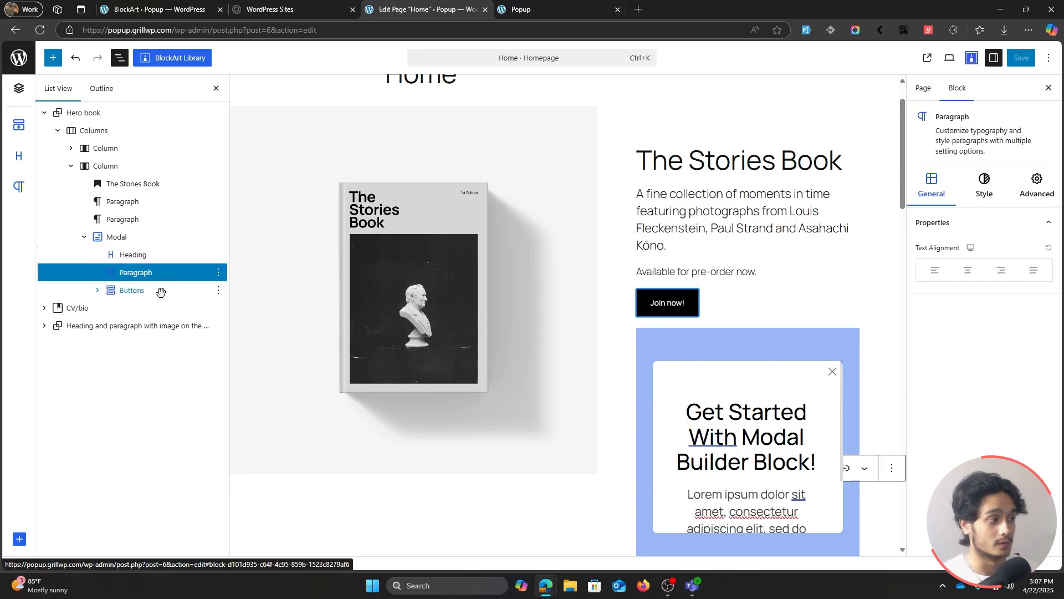
left_click(161, 292)
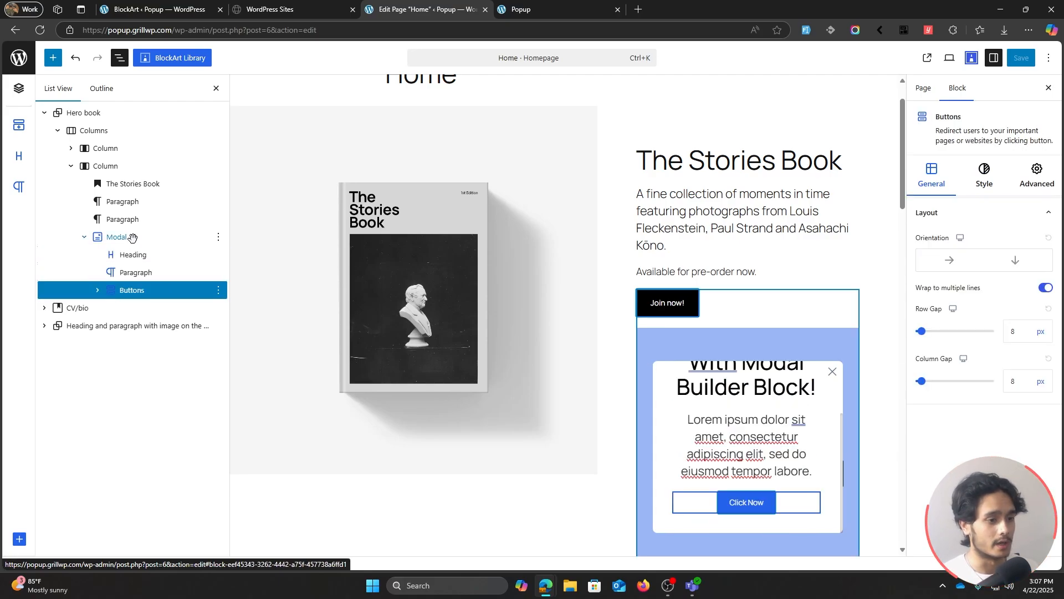
Step: Insert a Section block inside the Modal block, below its "Click Now" button
left_click(117, 237)
scroll(656, 399, "down", 2)
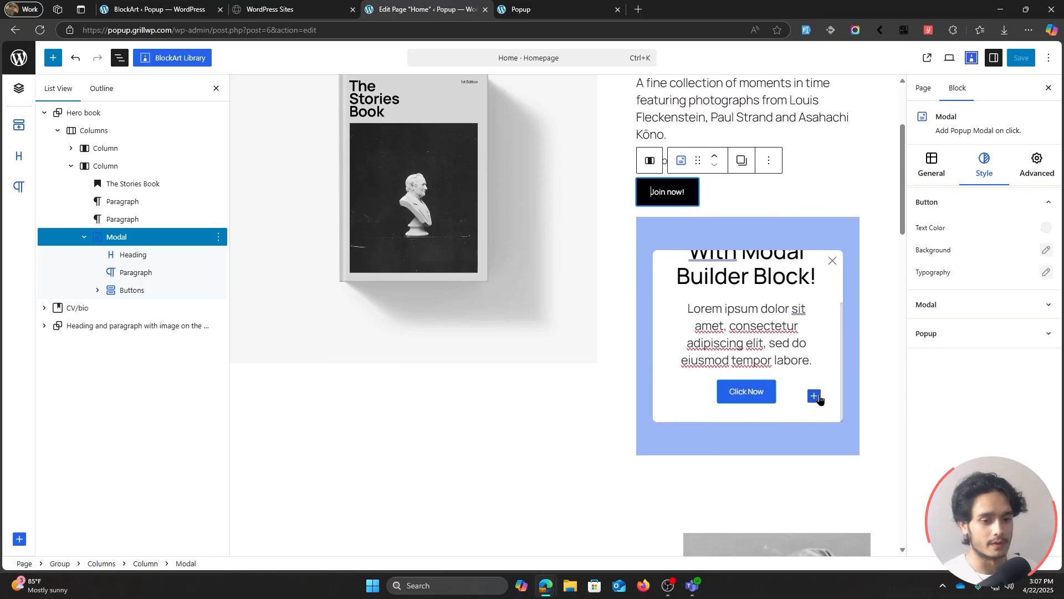
left_click(815, 396)
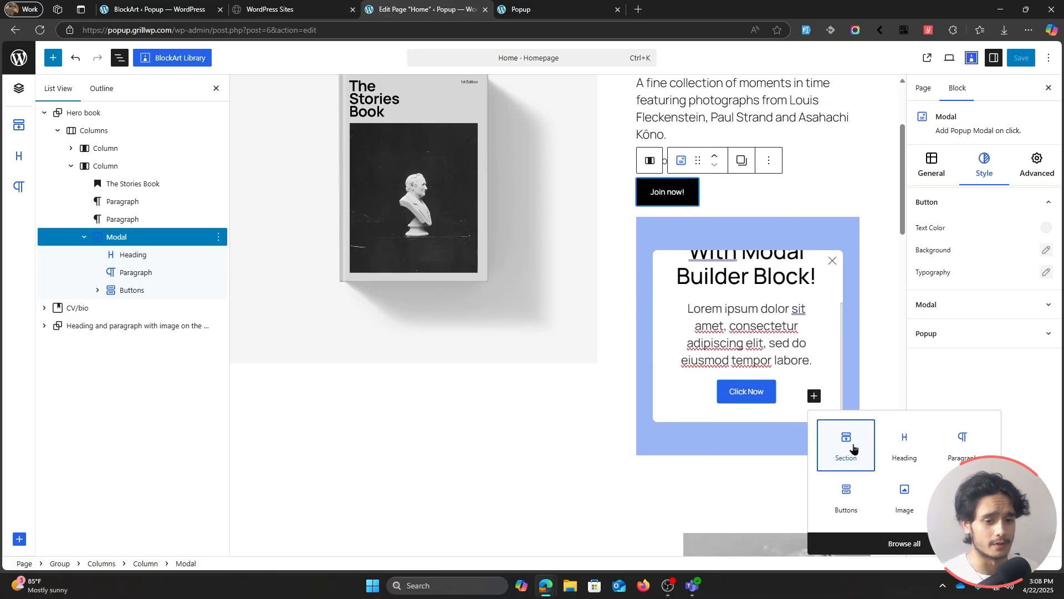
left_click(853, 449)
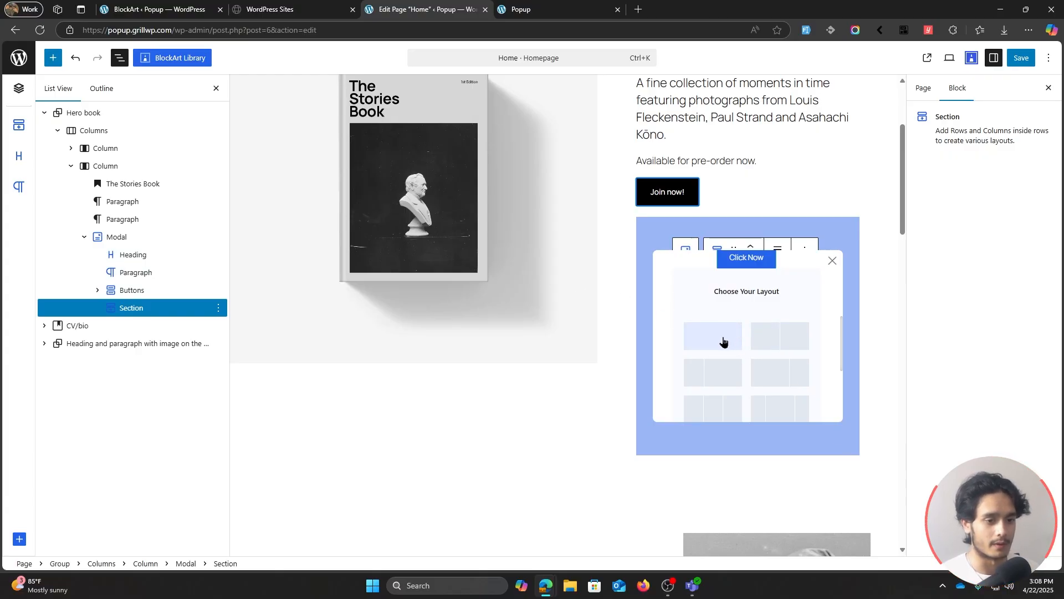
Step: Give the new Section a single-column layout at the start of the Modal and nest the Heading and Paragraph blocks inside it
left_click(723, 342)
left_click_drag(128, 310, 134, 254)
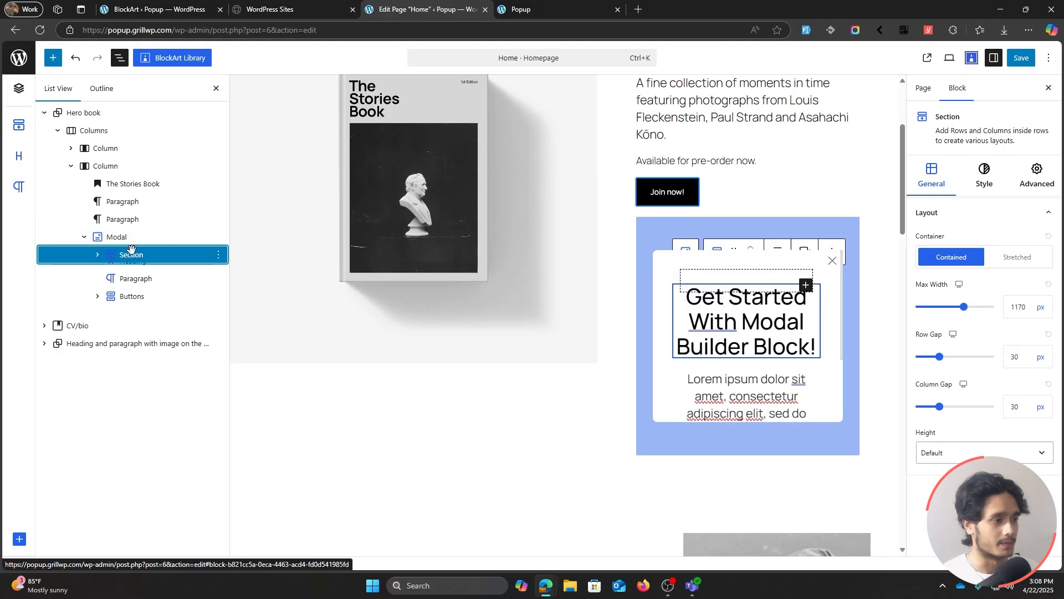
left_click(98, 255)
left_click_drag(150, 289, 116, 275)
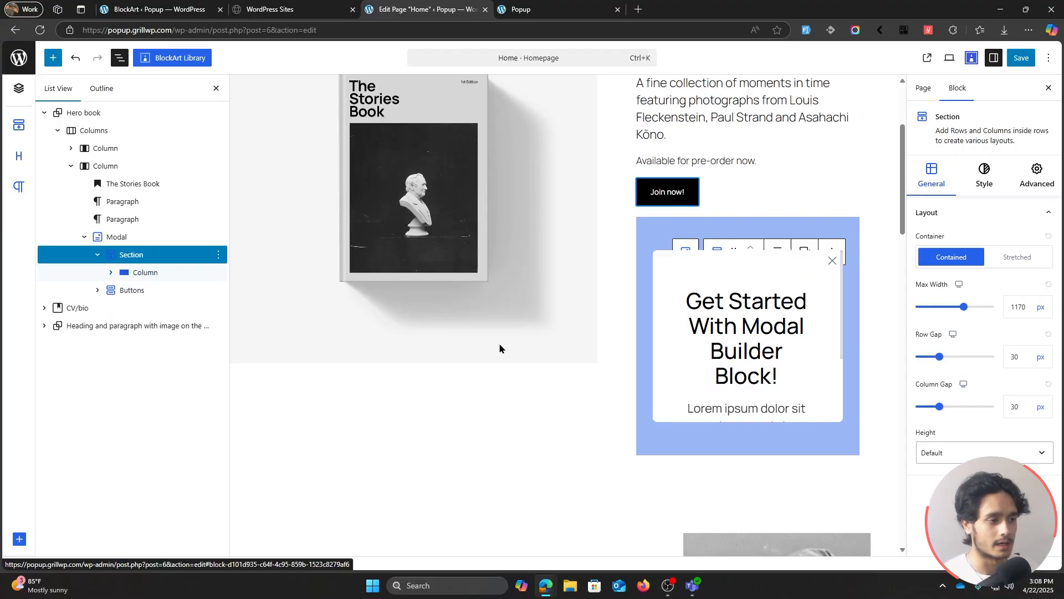
Step: Delete the Buttons block containing "Click Now" from the Modal
scroll(801, 377, "down", 3)
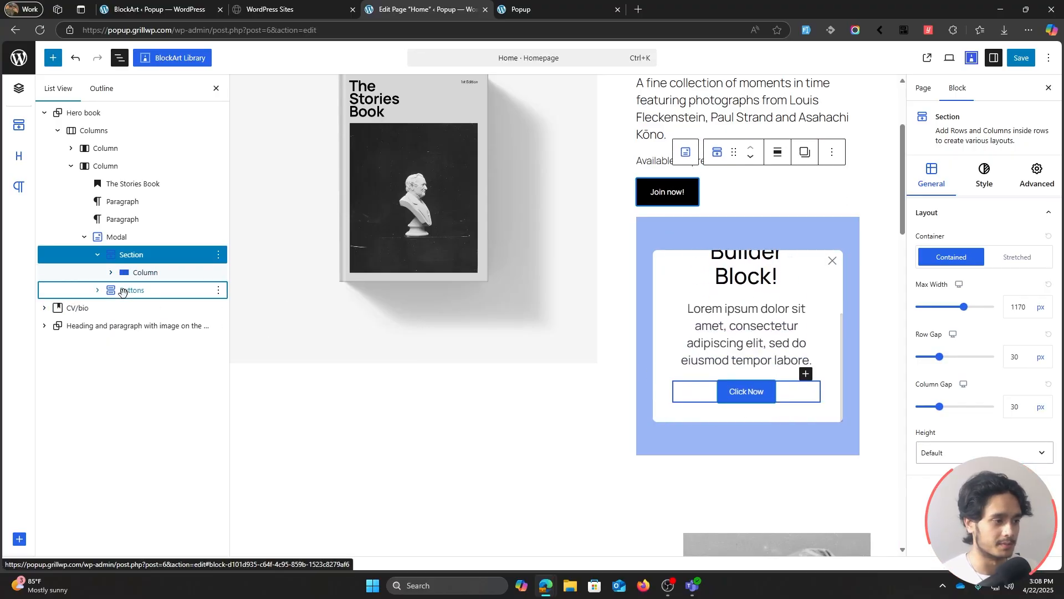
left_click(123, 291)
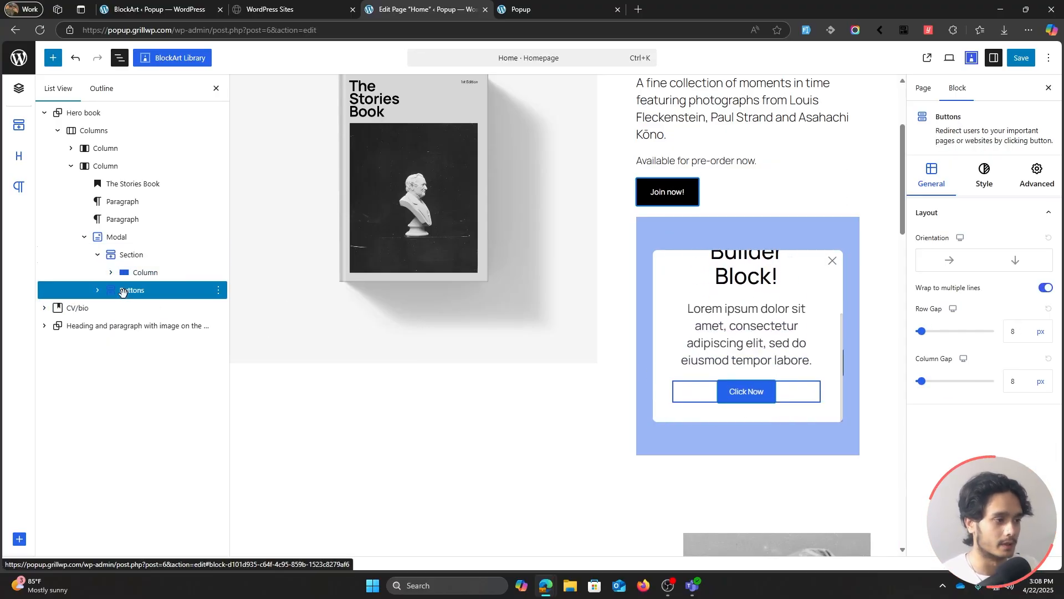
key("Delete")
Step: Insert an Everest Form block after the Paragraph inside the Modal Section's column
left_click(110, 272)
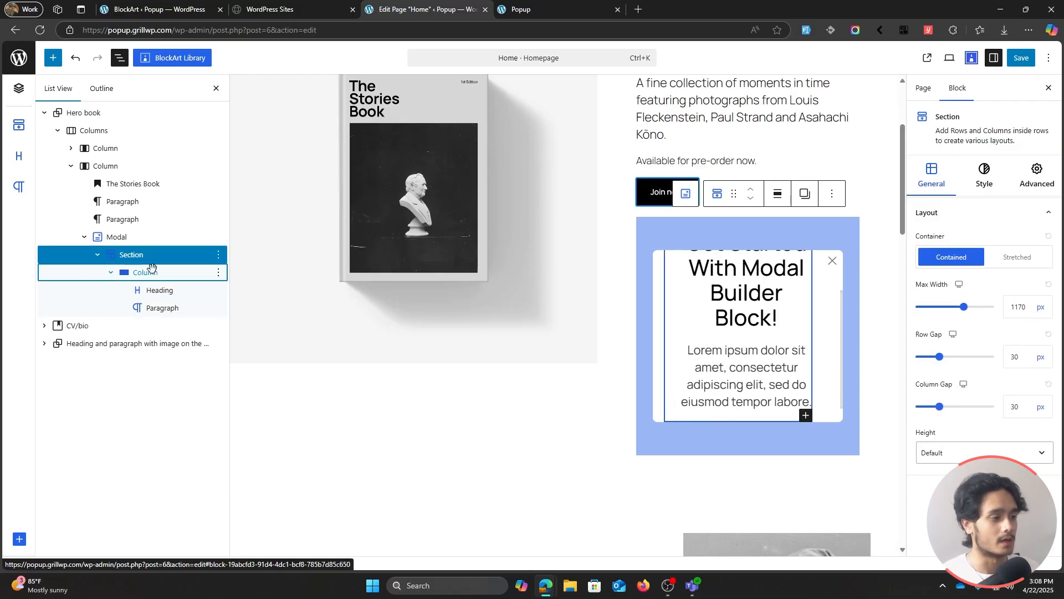
left_click(156, 271)
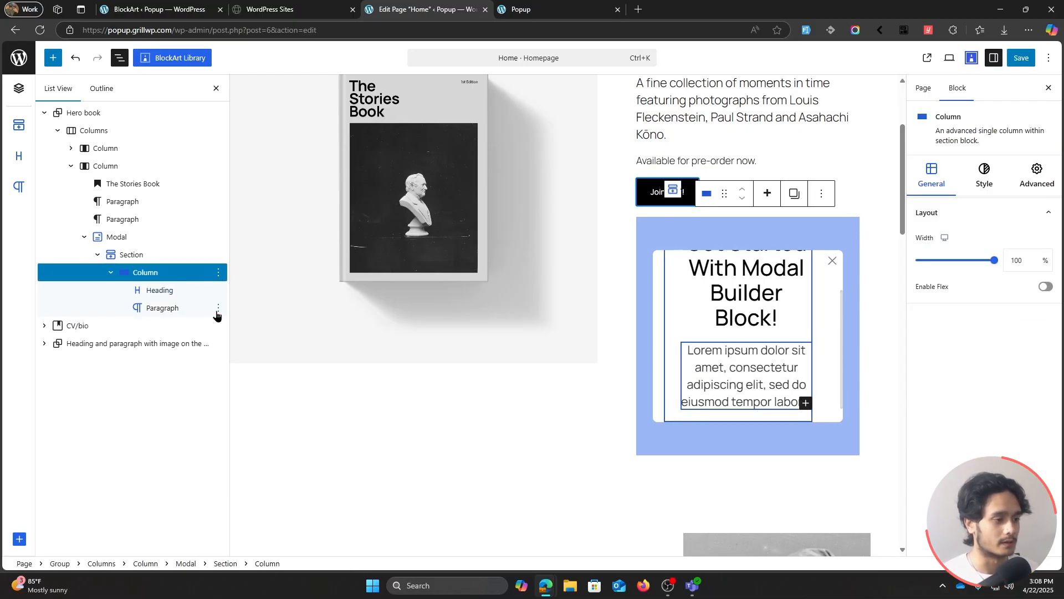
left_click(218, 308)
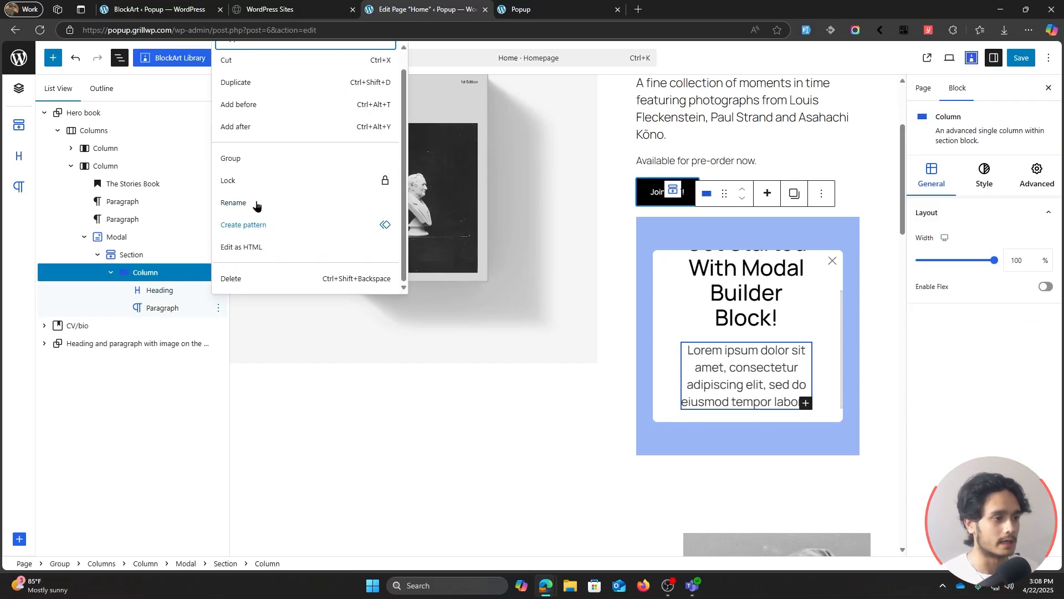
left_click(252, 136)
type("/eve")
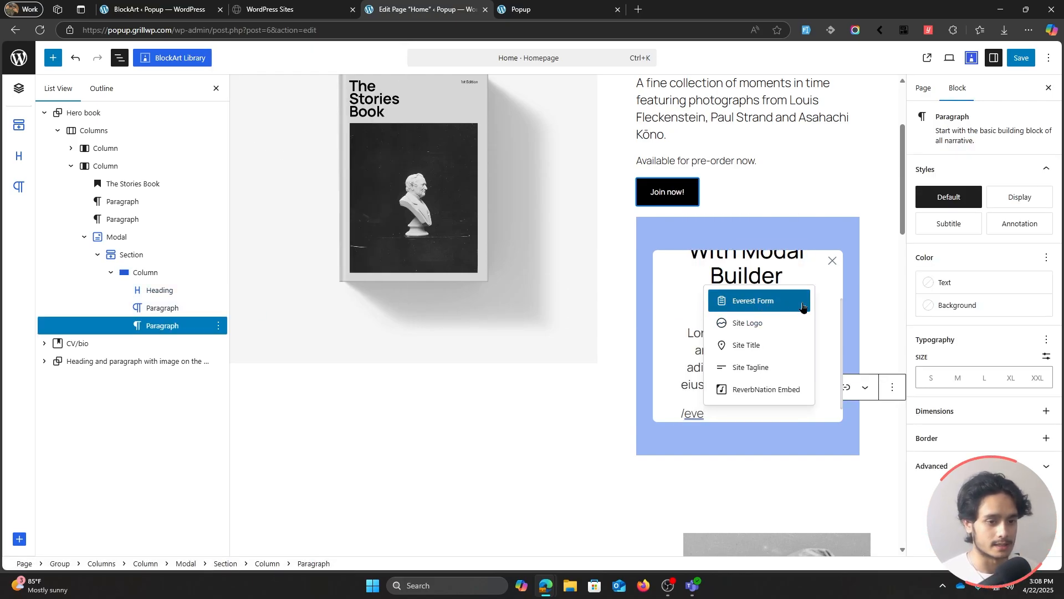
left_click(796, 300)
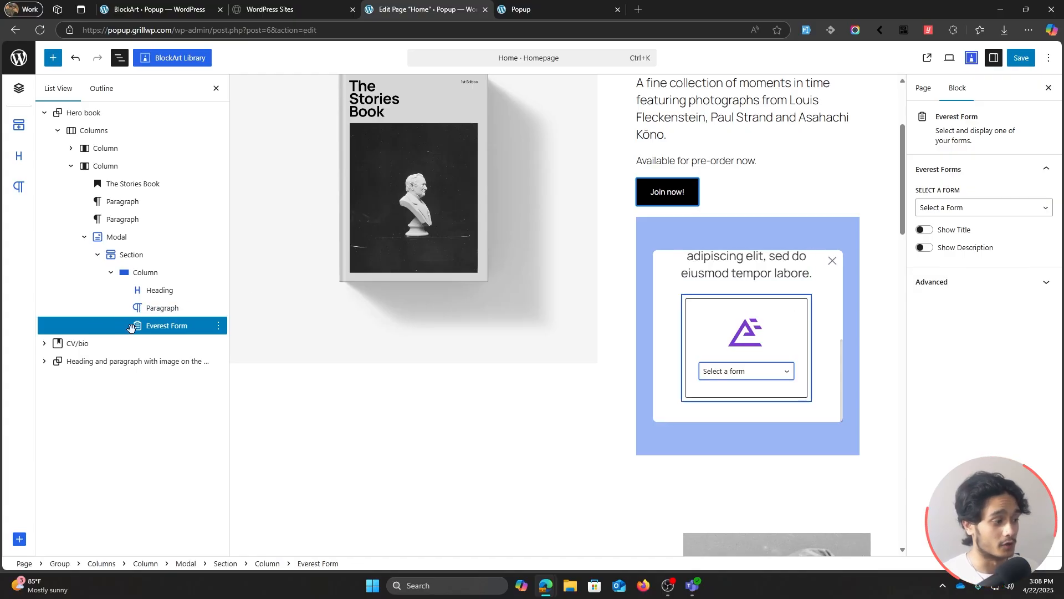
Step: Choose Contact Form as the form shown in the Everest Form block and save the Home page
left_click(754, 374)
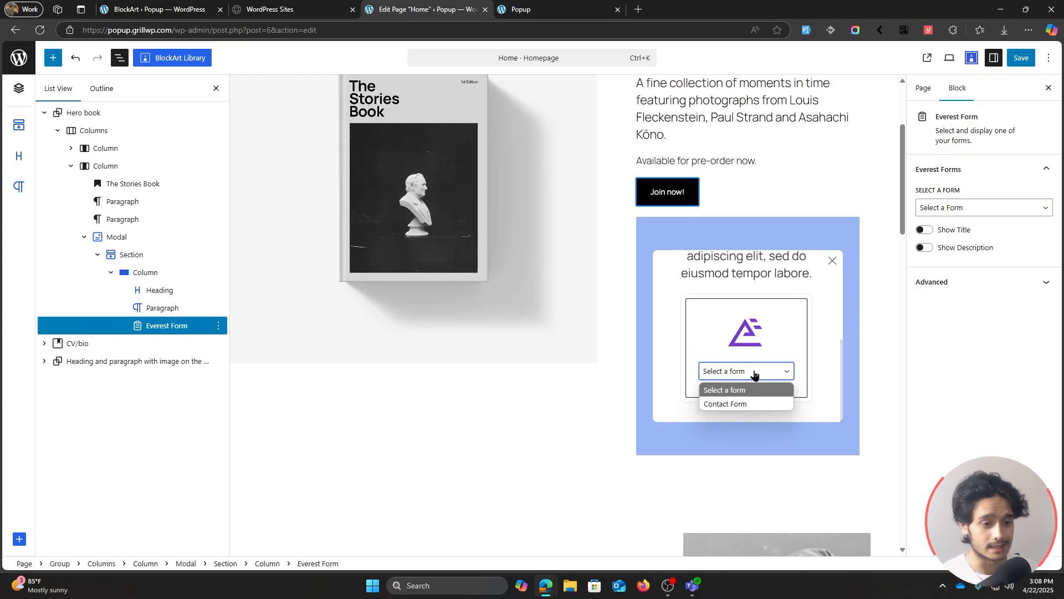
left_click(753, 404)
scroll(766, 354, "down", 5)
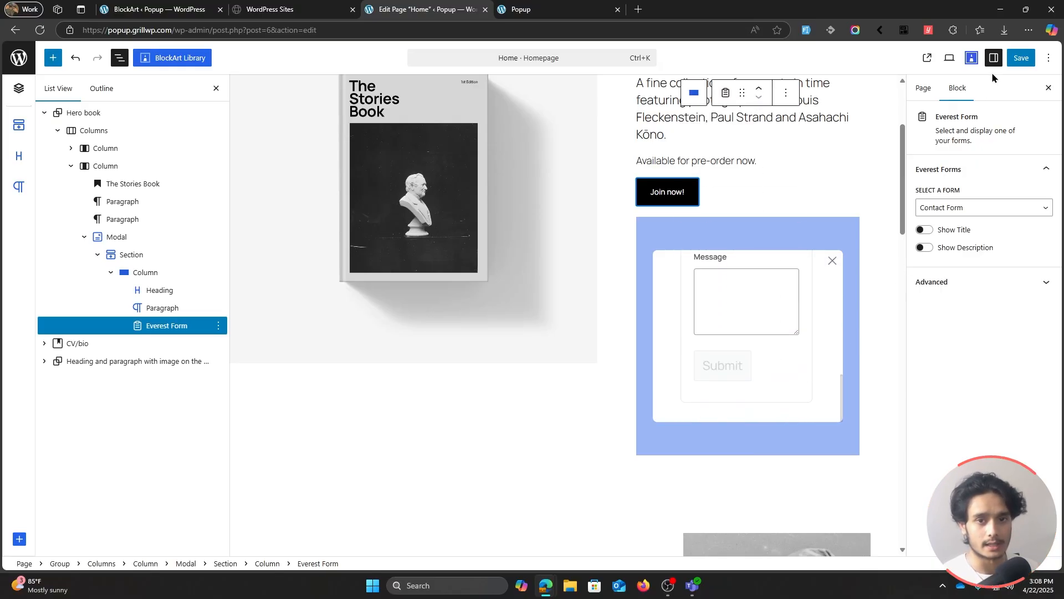
left_click(1021, 58)
Step: Reload the live home page, open the "Join now!" popup and look through the contact form fields inside it
left_click(521, 9)
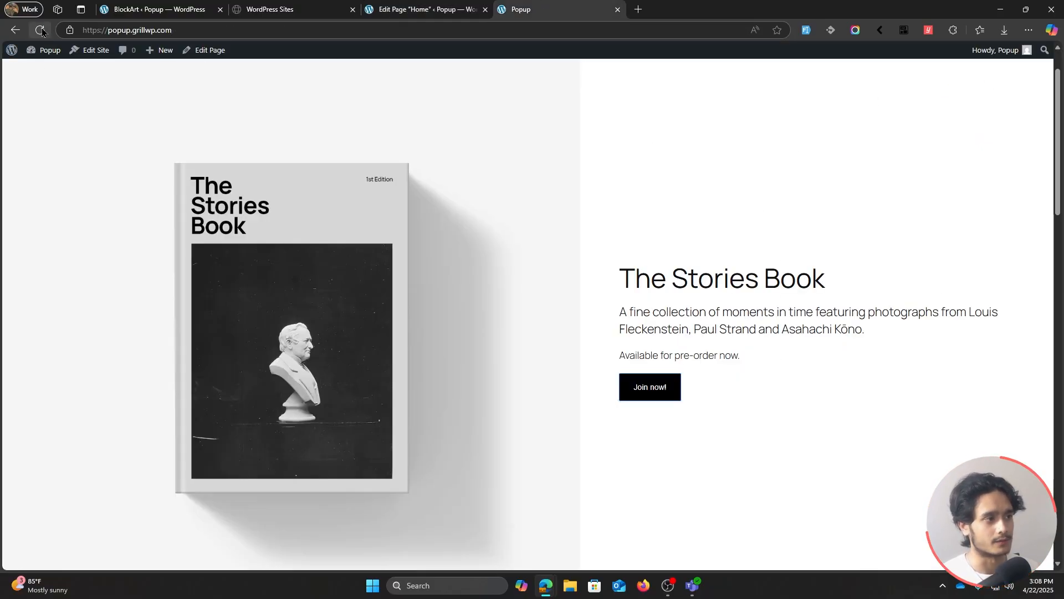
left_click(40, 30)
left_click(672, 392)
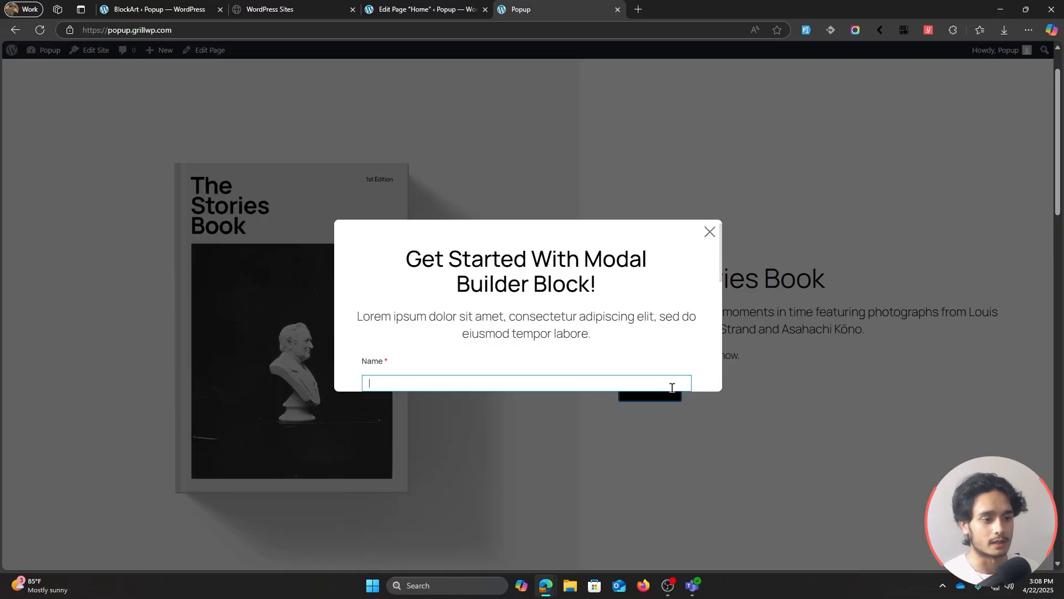
scroll(614, 322, "down", 3)
scroll(609, 268, "down", 3)
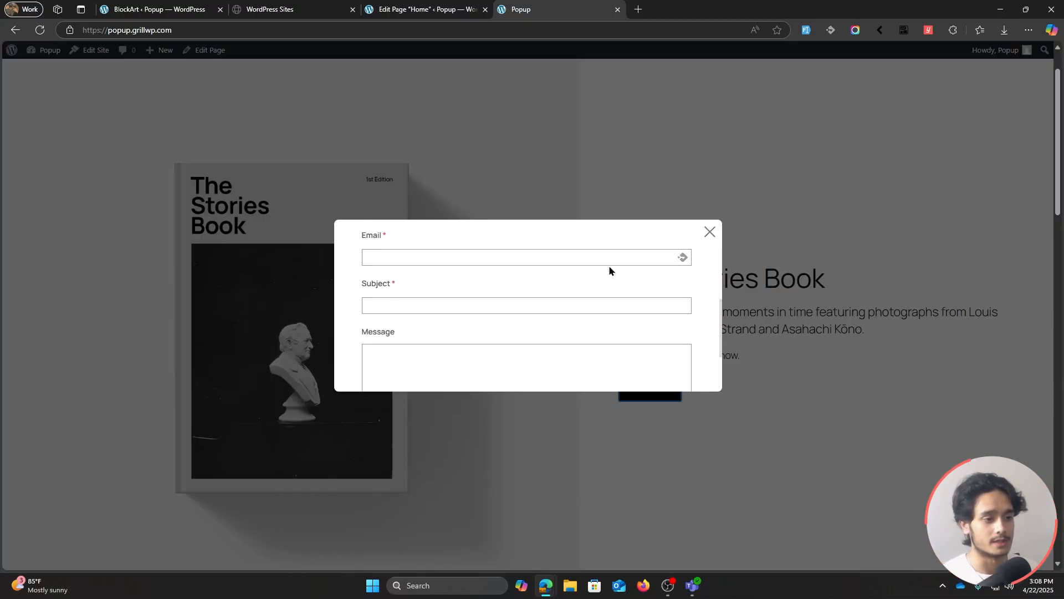
scroll(644, 301, "up", 6)
scroll(645, 306, "up", 1)
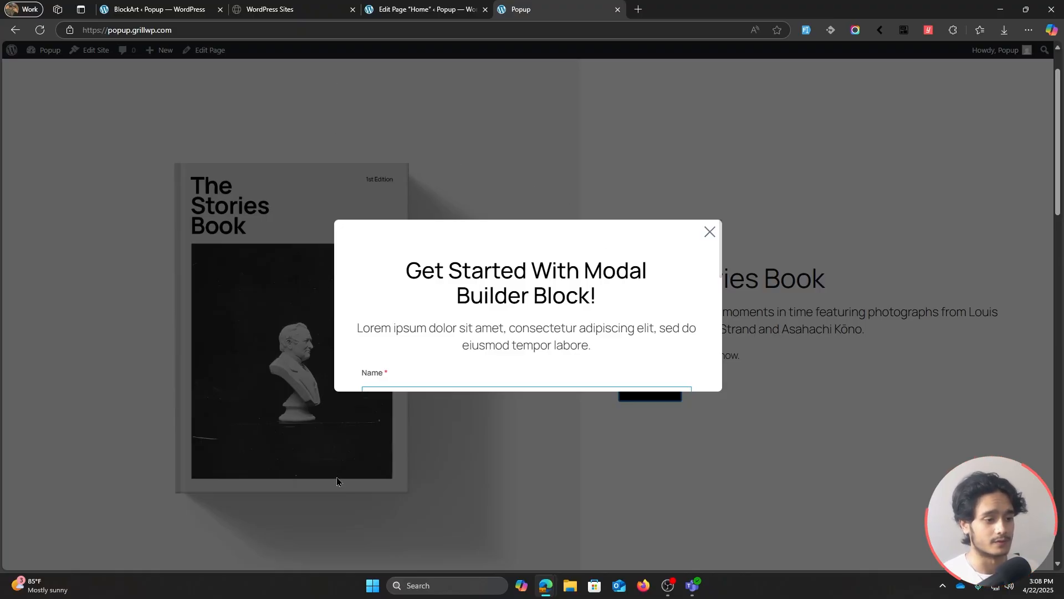
Step: Return to the Home page editor, set the Modal block's popup height to 950 px, and save the page
left_click(418, 7)
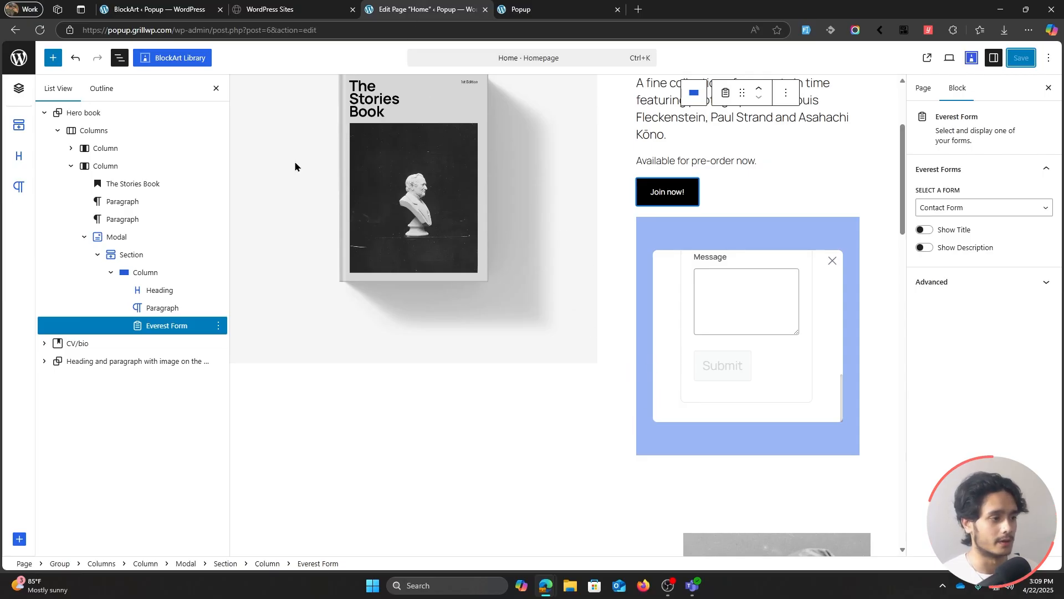
left_click(119, 237)
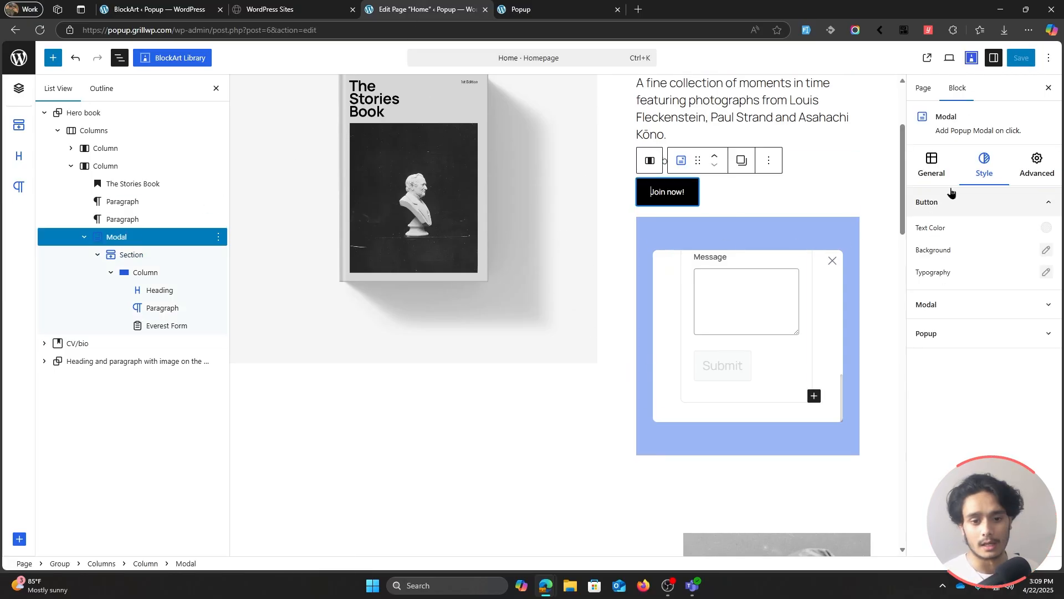
left_click(981, 338)
left_click(965, 260)
left_click(936, 158)
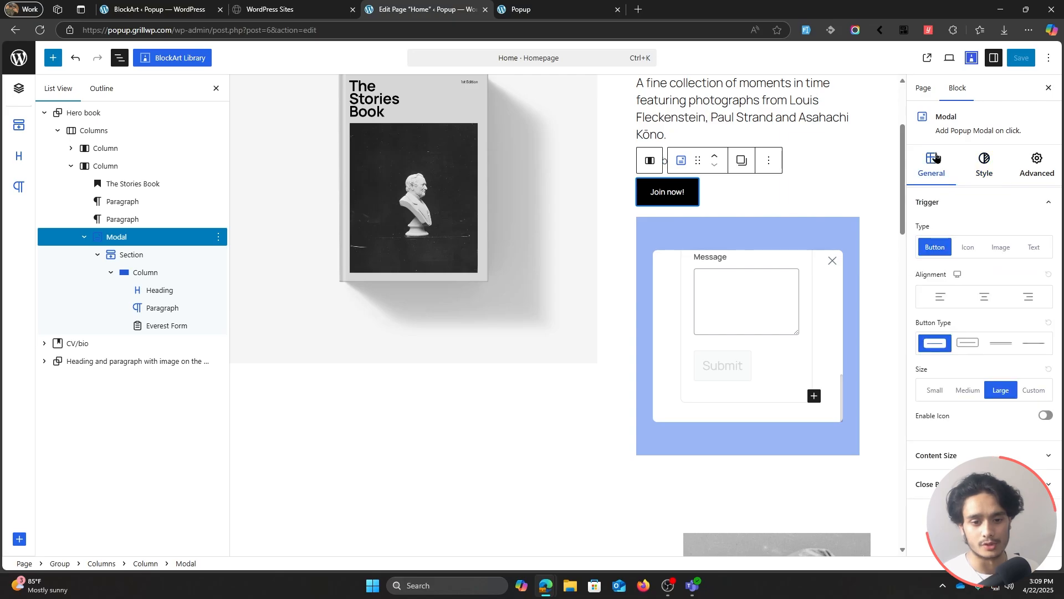
left_click(978, 454)
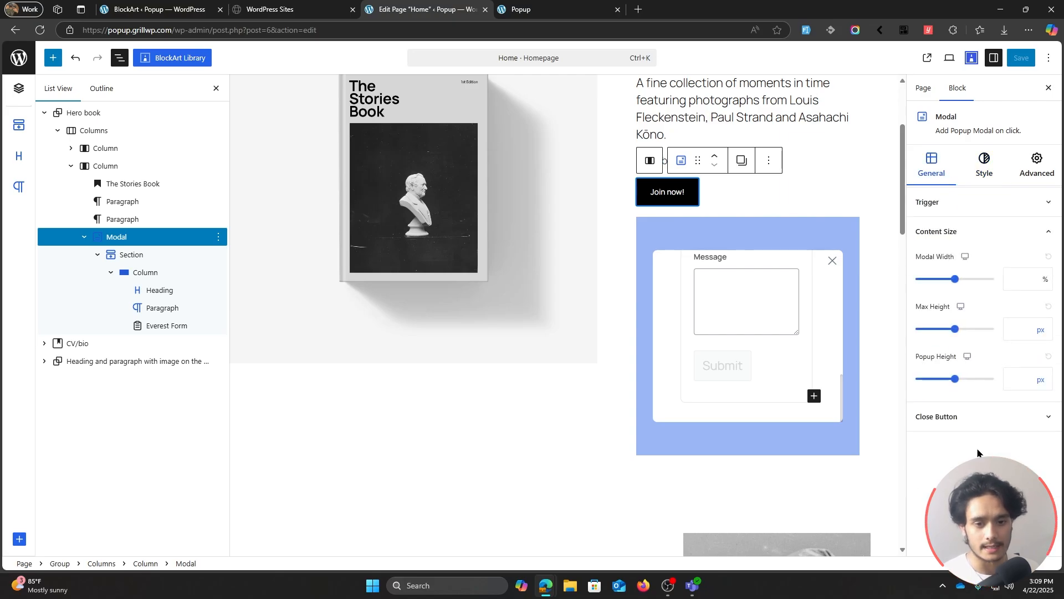
left_click_drag(959, 383, 964, 381)
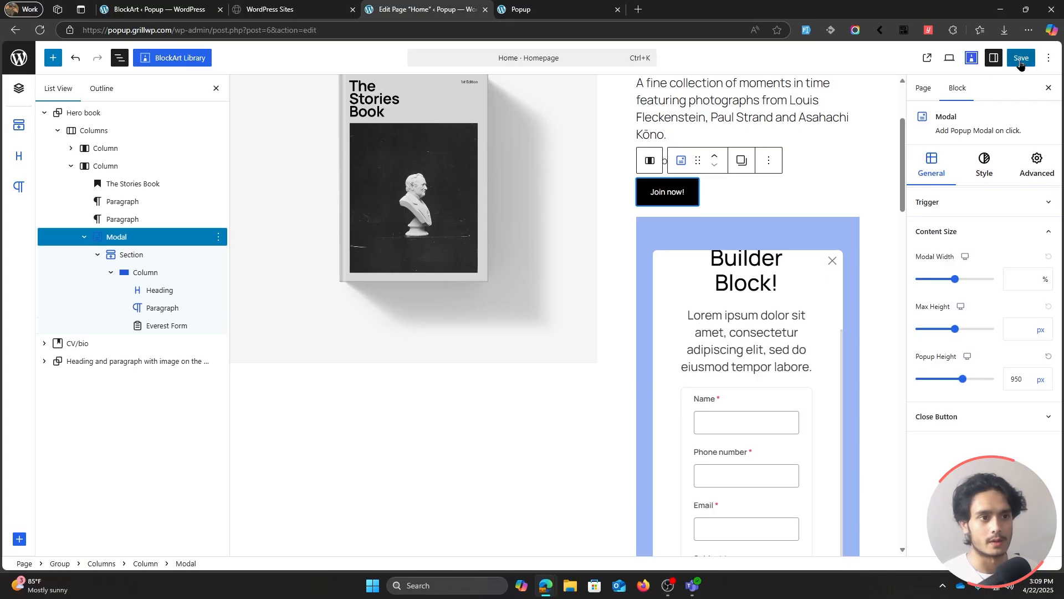
left_click(1021, 64)
Step: Reload the live home page and open the "Join now!" popup to check how the form fits the taller modal
left_click(554, 10)
key("ctrl+r")
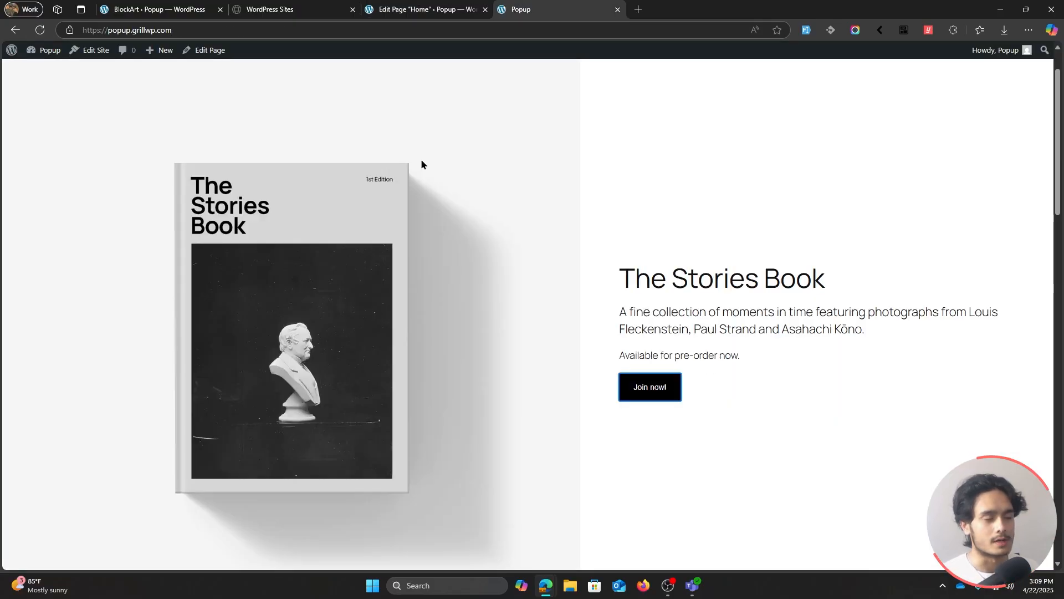
left_click(674, 385)
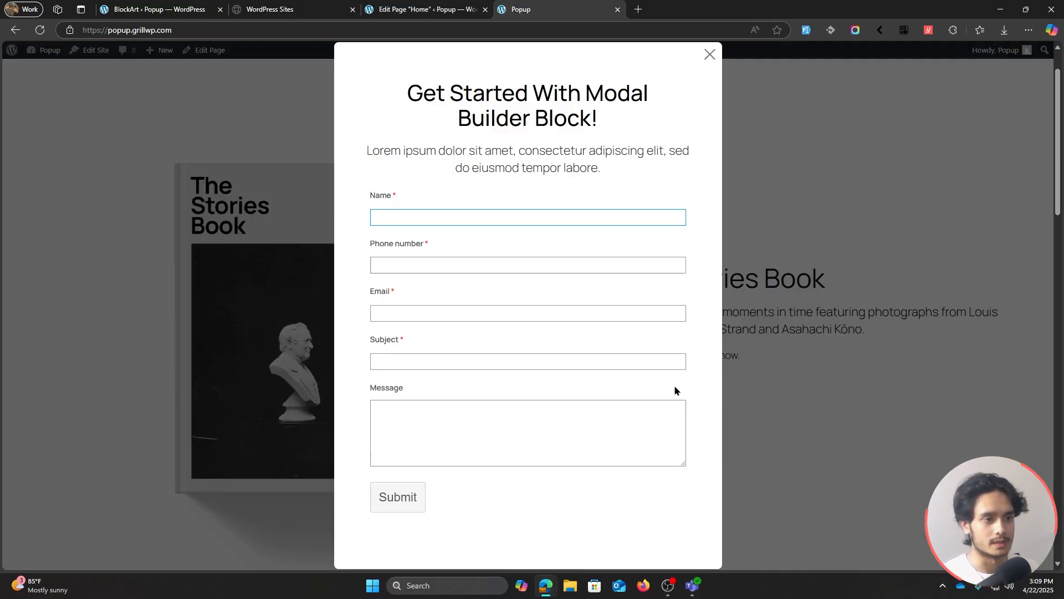
scroll(591, 263, "down", 5)
scroll(604, 435, "up", 6)
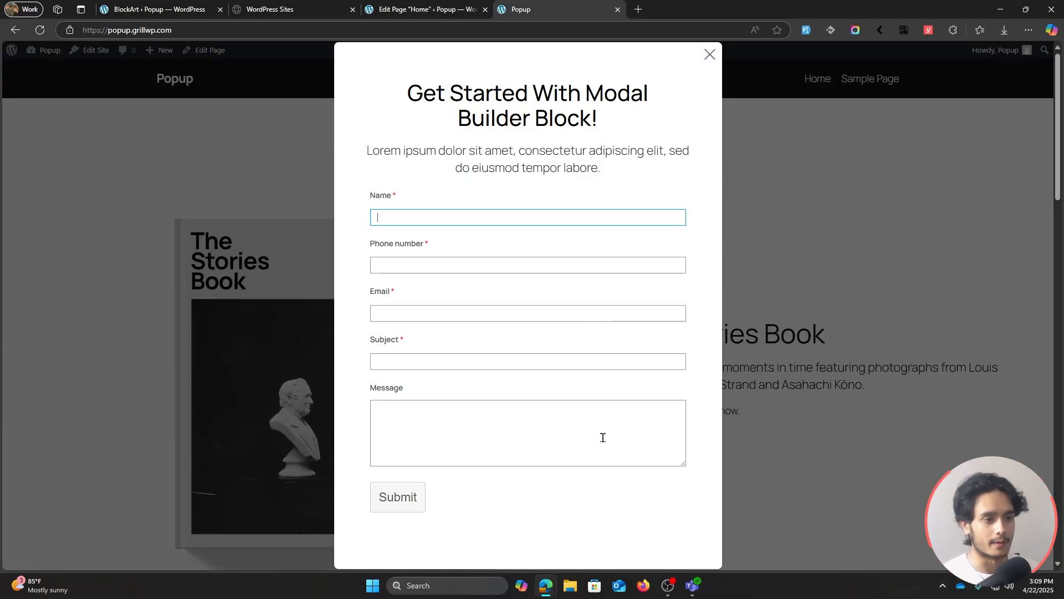
Step: Back in the Home page editor, replace the popup's heading text with "Join now our AMAZING Community"
left_click(414, 4)
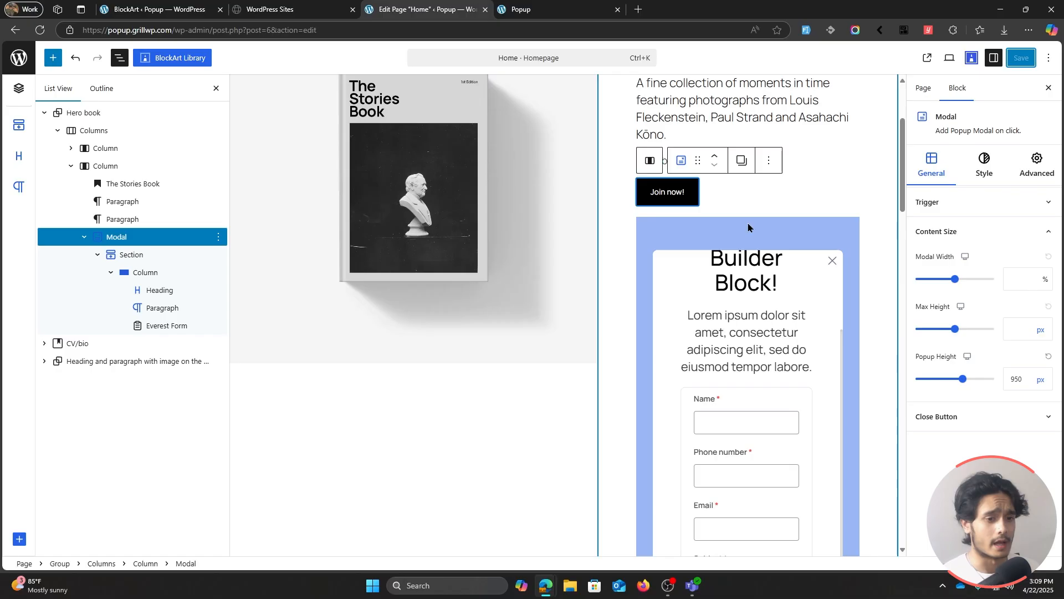
scroll(773, 364, "up", 1)
left_click(775, 340)
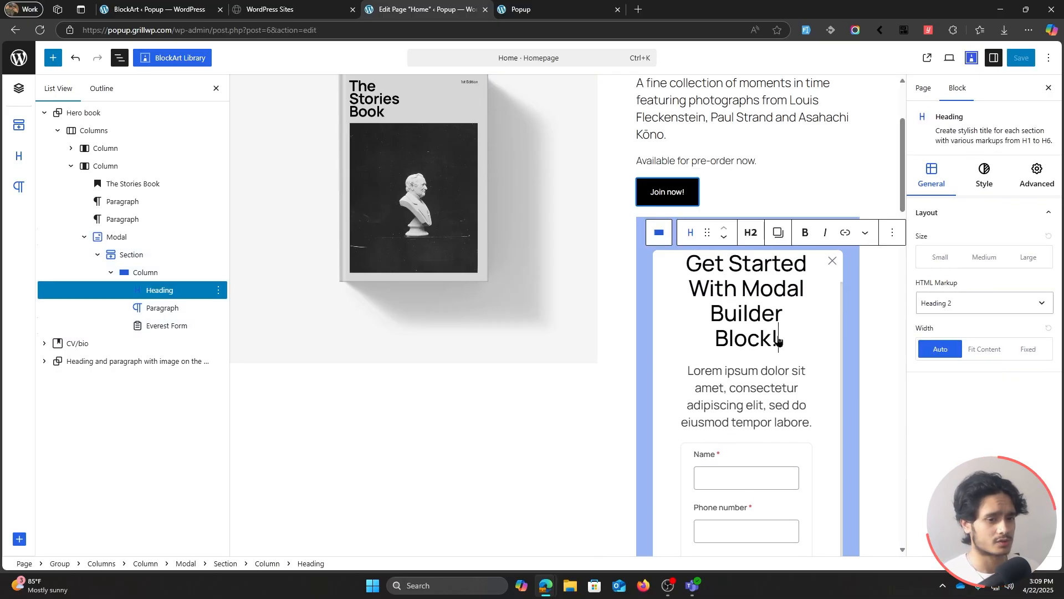
key("ctrl+a")
type("Join n")
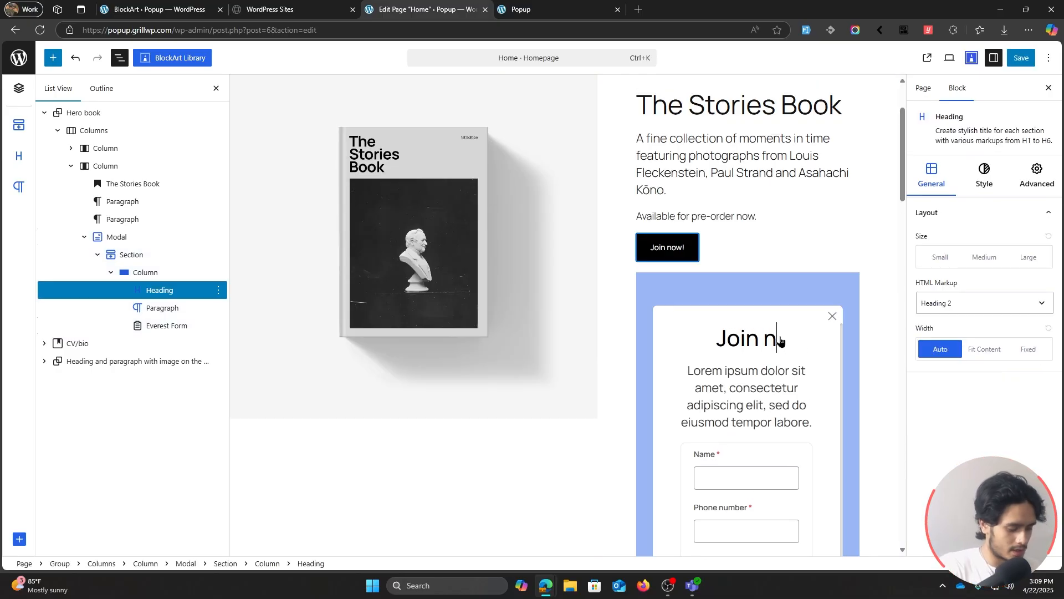
type("ow our AMA")
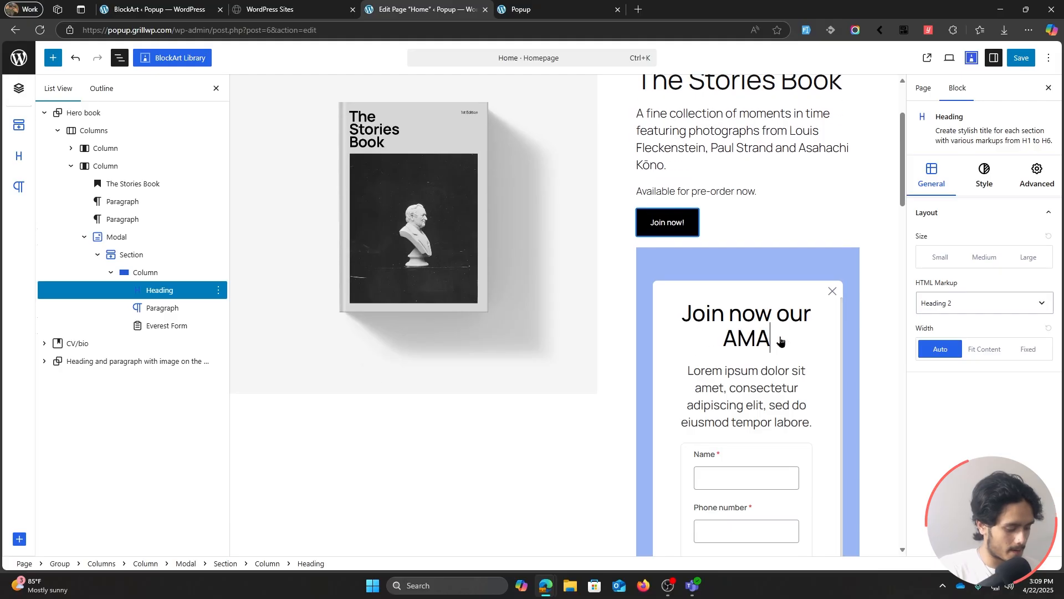
type("ZING Community")
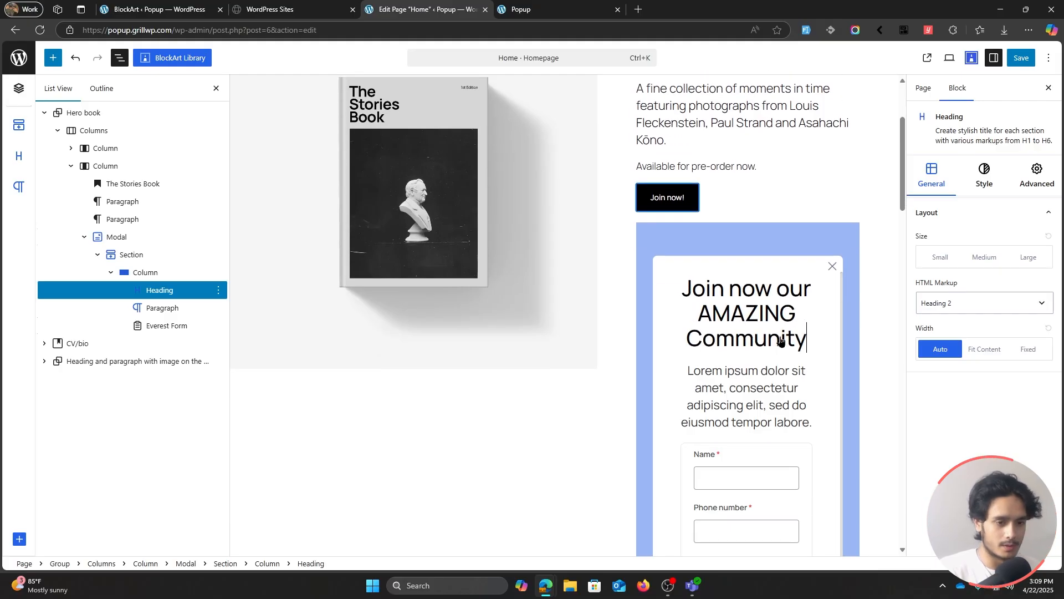
Step: Replace the popup's paragraph with "Free cookies and memes each weekend. if the cookies don't arrive, the memes will." and save the page
left_click(801, 427)
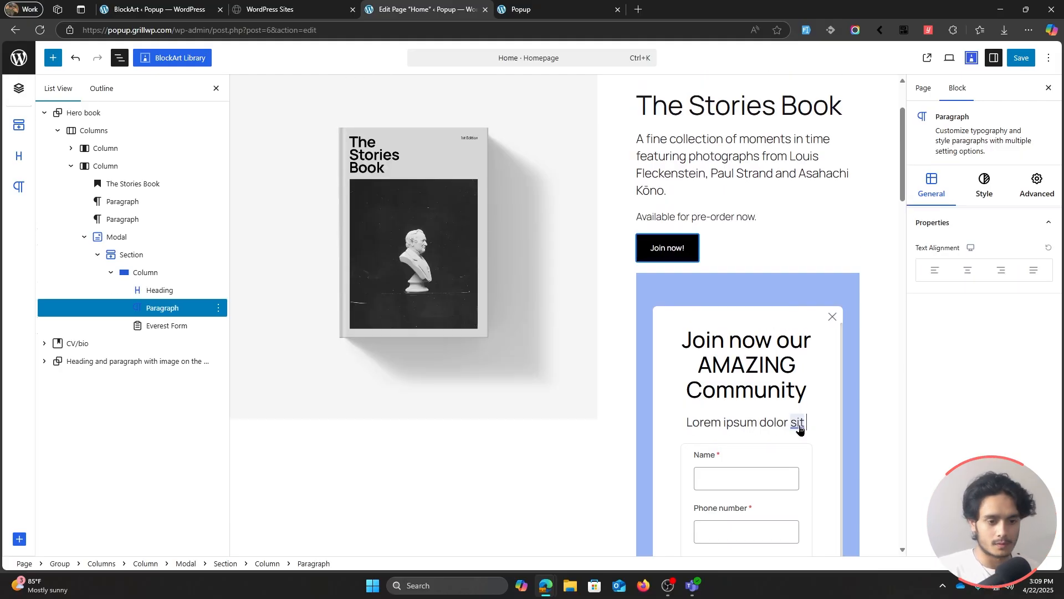
key("ctrl+BackSpace")
key("ctrl+BackSpace")
key("ctrl+BackSpace")
key("ctrl+BackSpace")
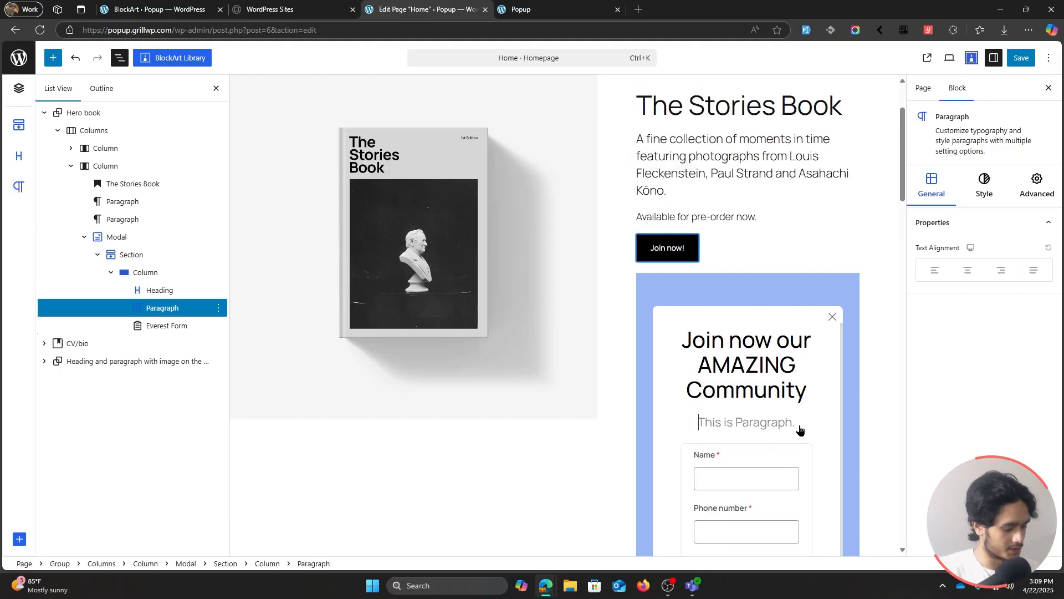
type("Free cookies ")
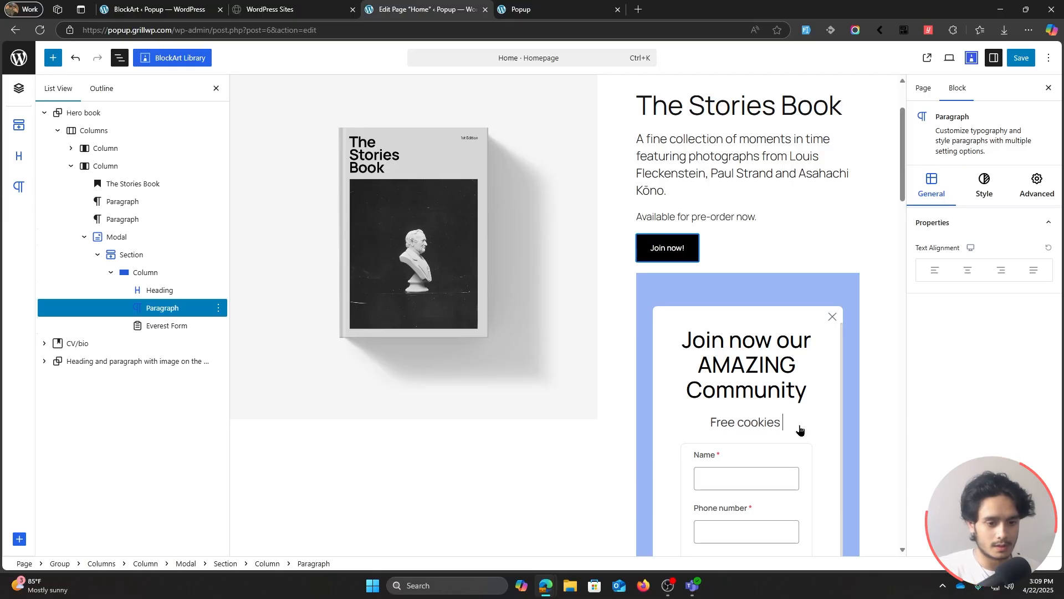
type("and memes each")
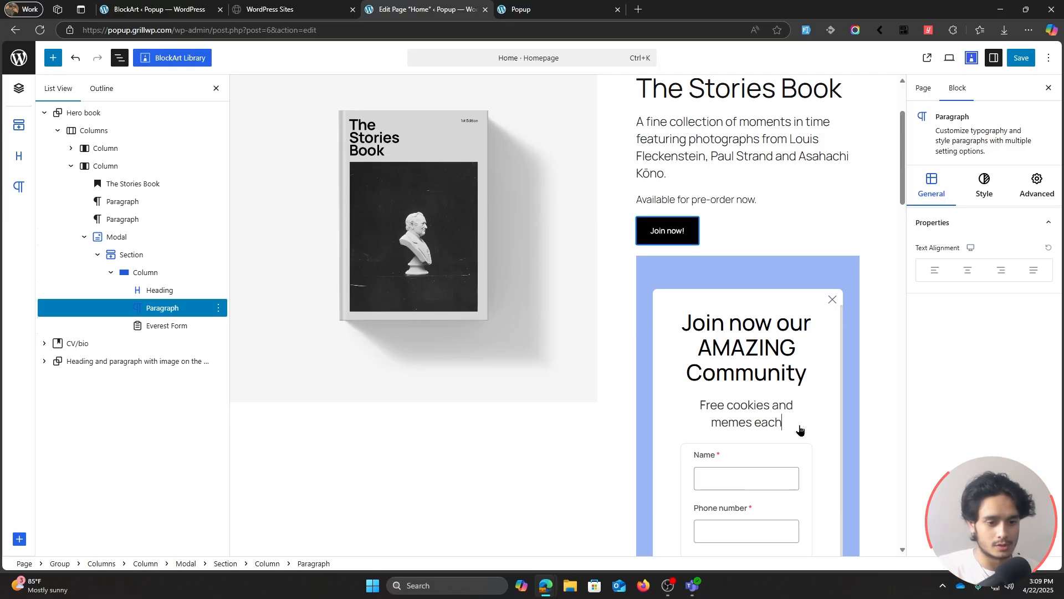
type(" weekend. if th")
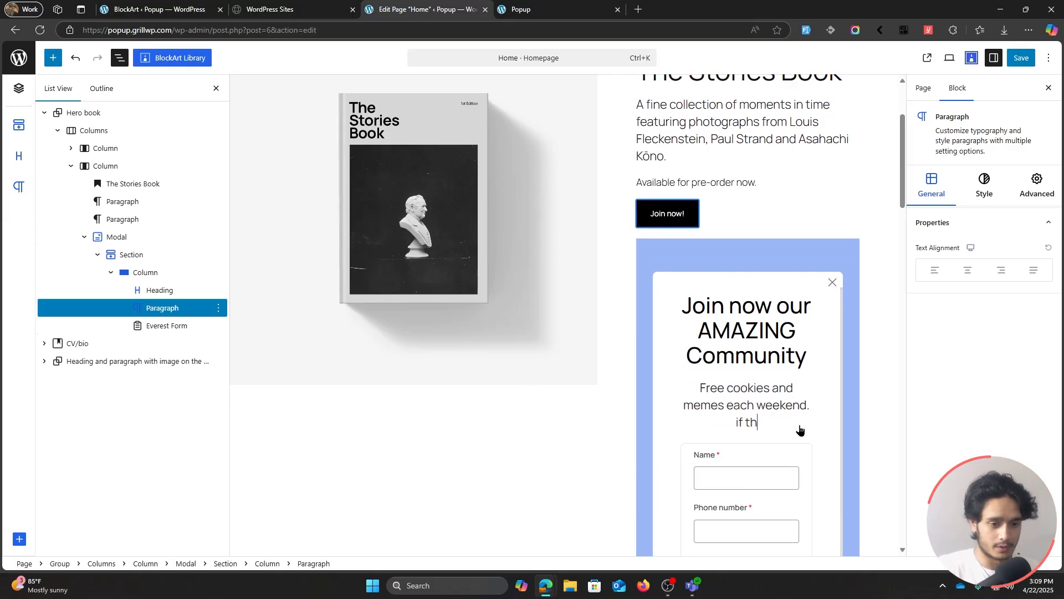
type("e cookies don't arrive, the memes will.")
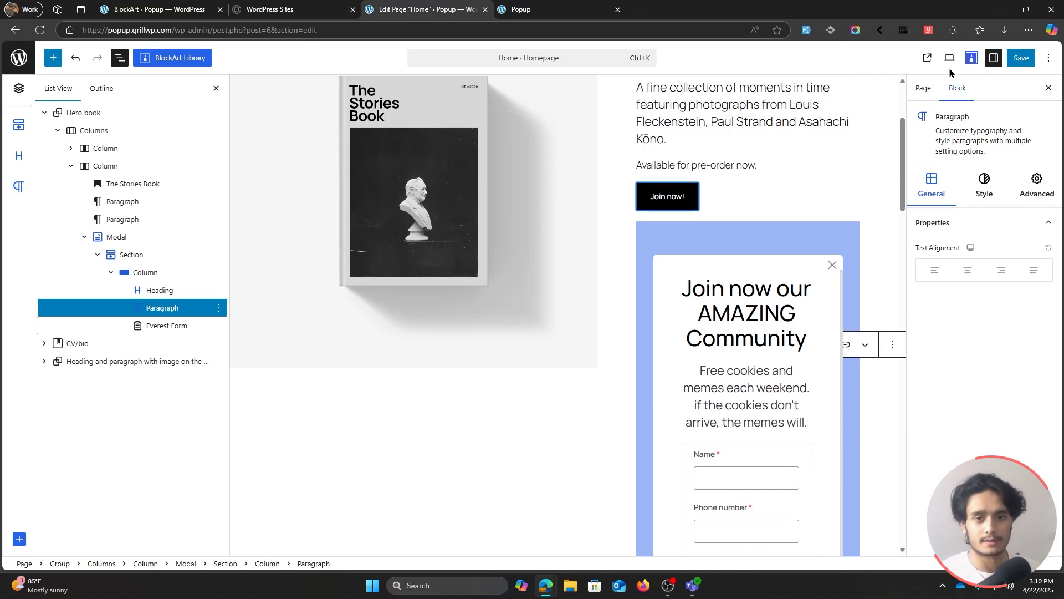
left_click(1022, 58)
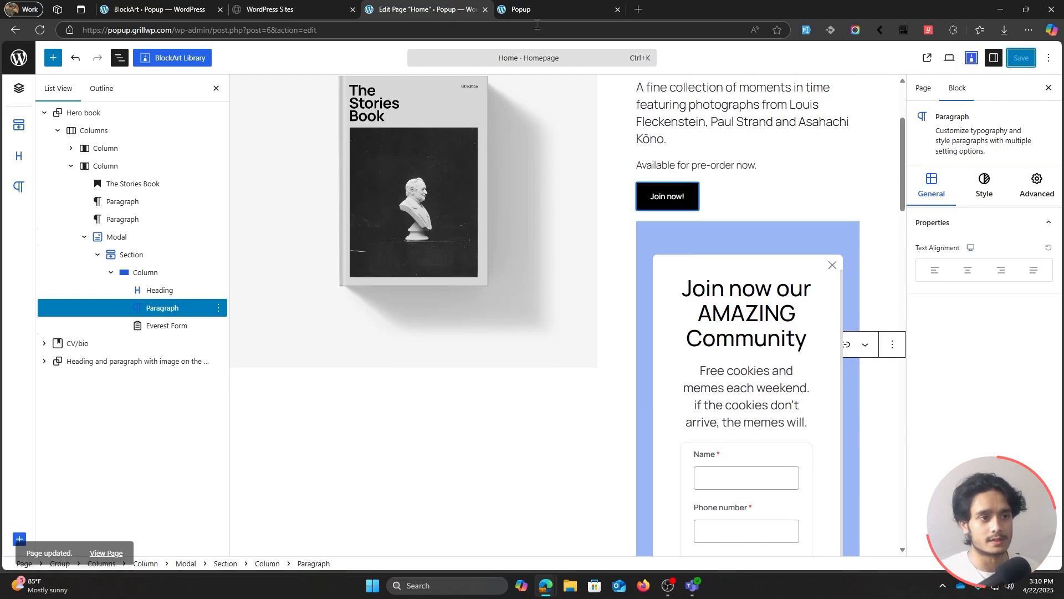
Step: Reload the live home page and open the "Join now!" popup to check the new heading and paragraph text
left_click(558, 9)
left_click(40, 29)
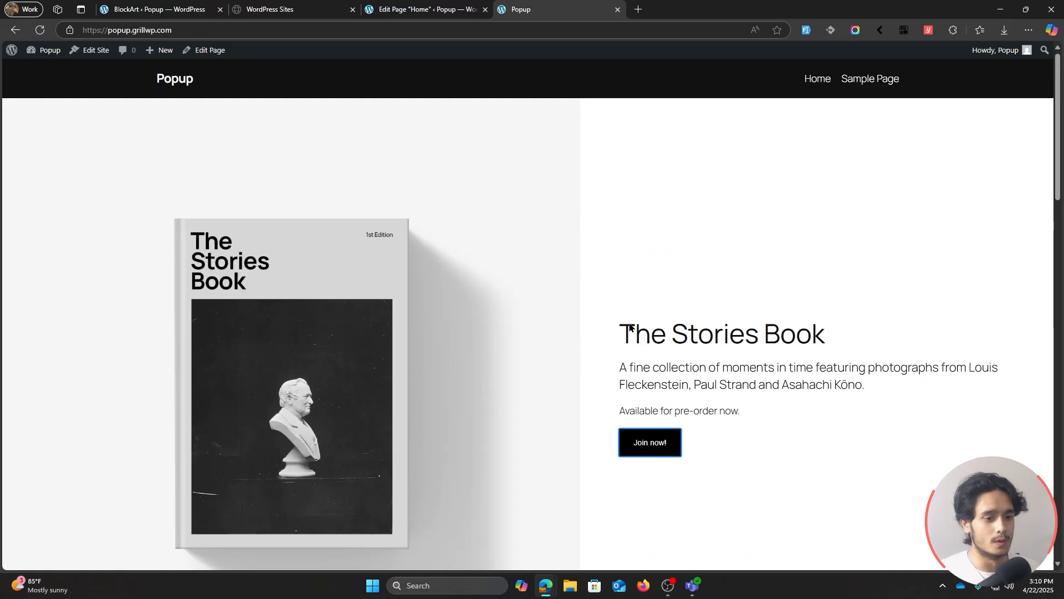
left_click(657, 444)
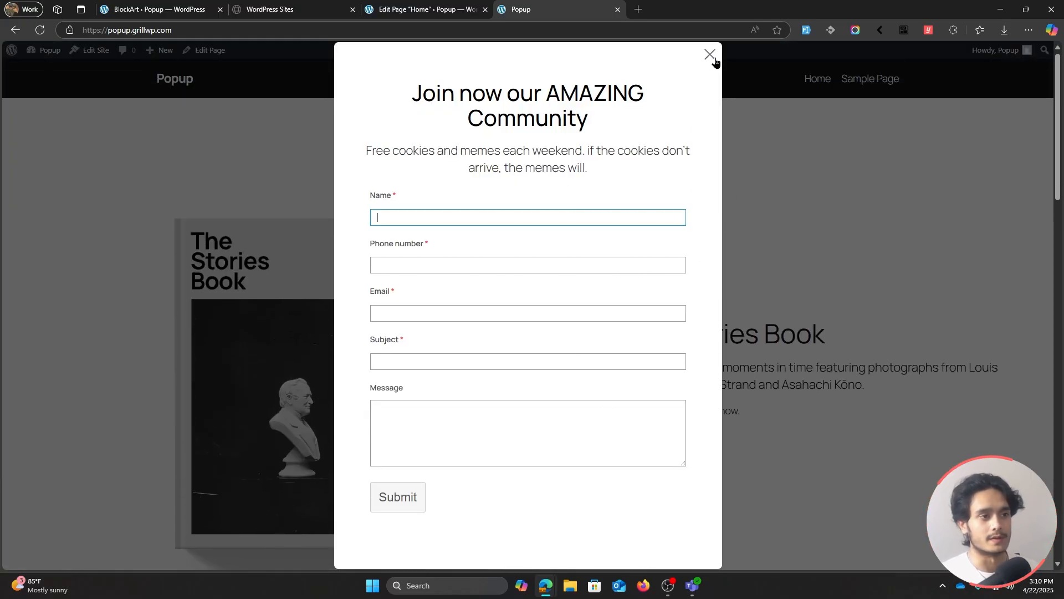
Step: Return to the Home page editor, select the Modal block, and set its trigger button size to Medium
left_click(156, 9)
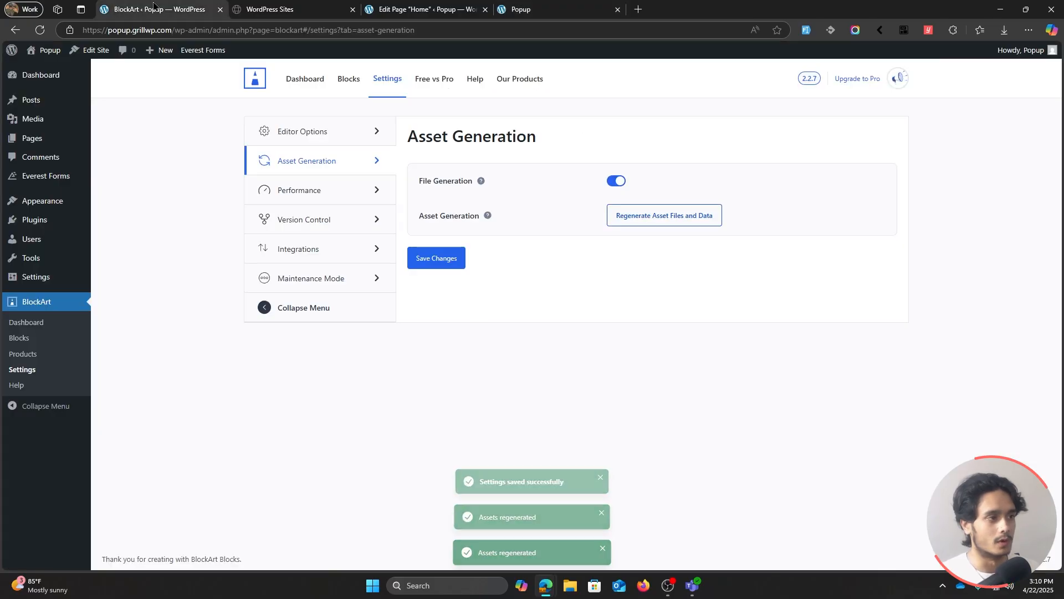
left_click(426, 10)
left_click(159, 237)
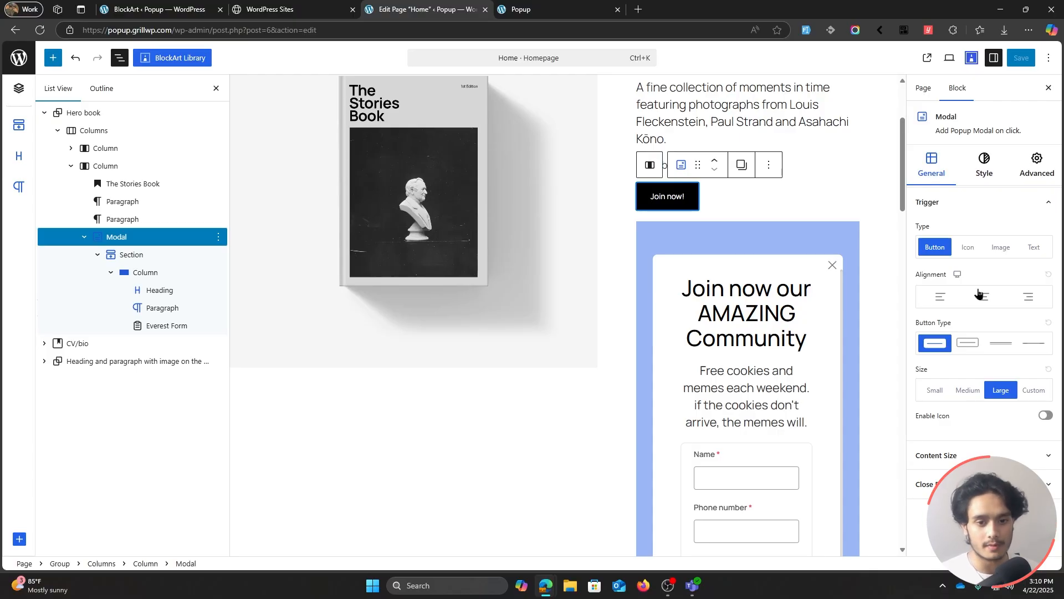
left_click(968, 394)
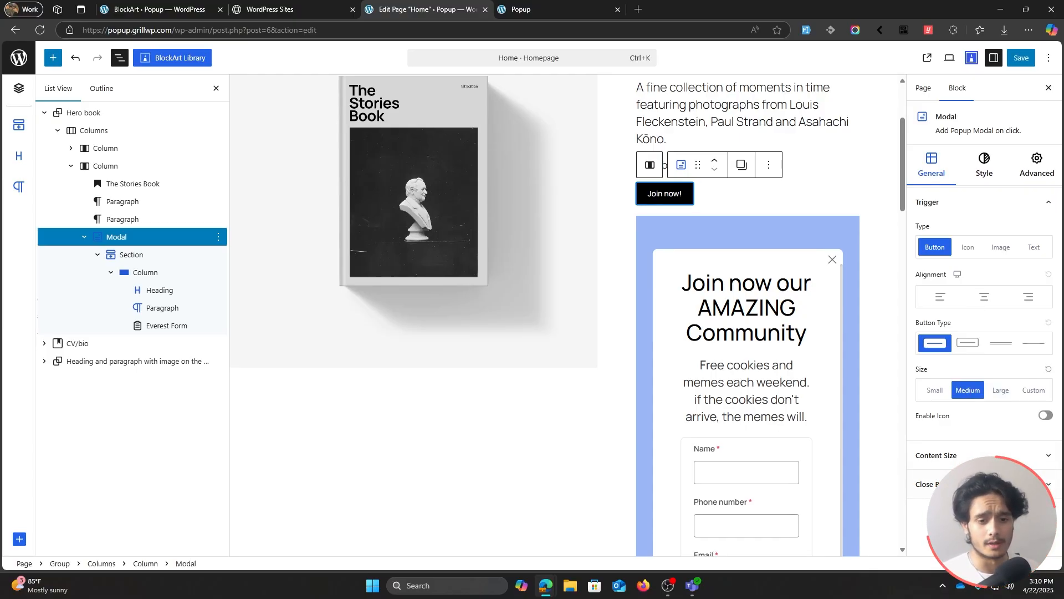
Step: Review the Modal block's content size settings and browse the icon library for its close button without changing the icon
scroll(686, 286, "down", 1)
scroll(710, 361, "up", 2)
left_click(952, 456)
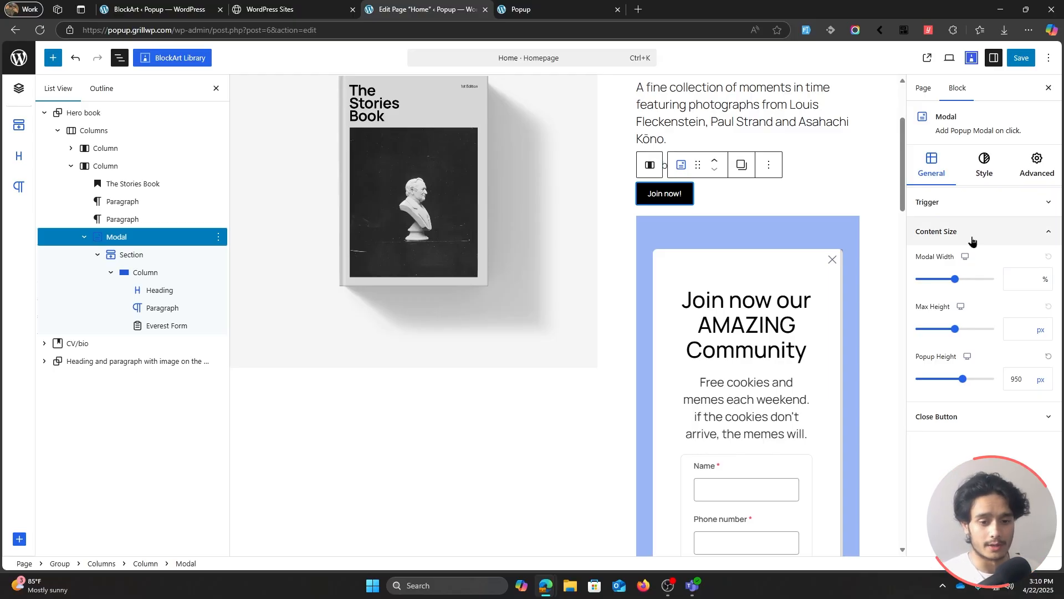
left_click(972, 240)
left_click(952, 265)
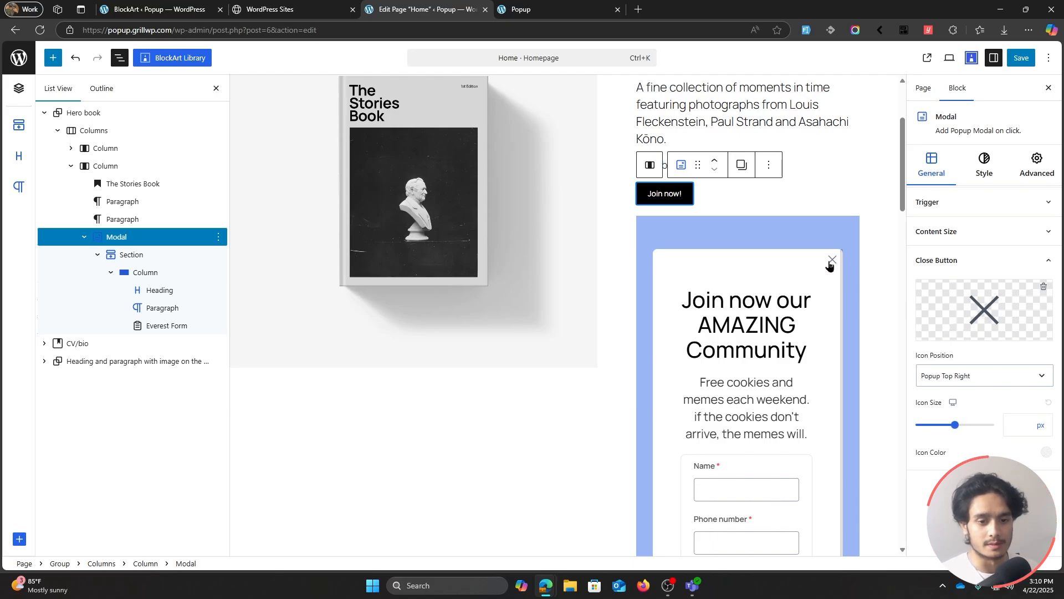
left_click(988, 311)
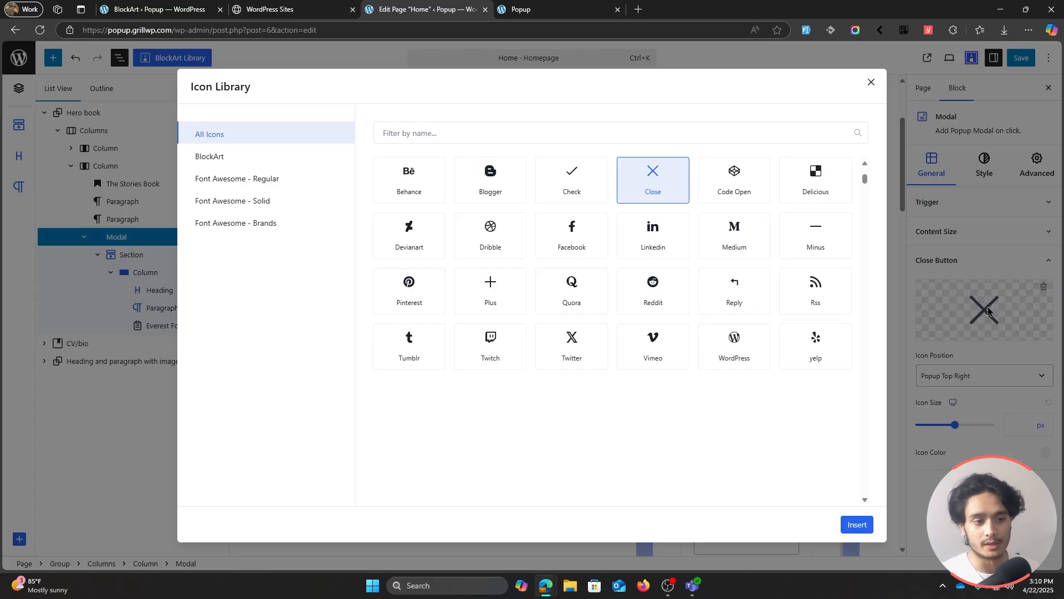
scroll(625, 287, "down", 1)
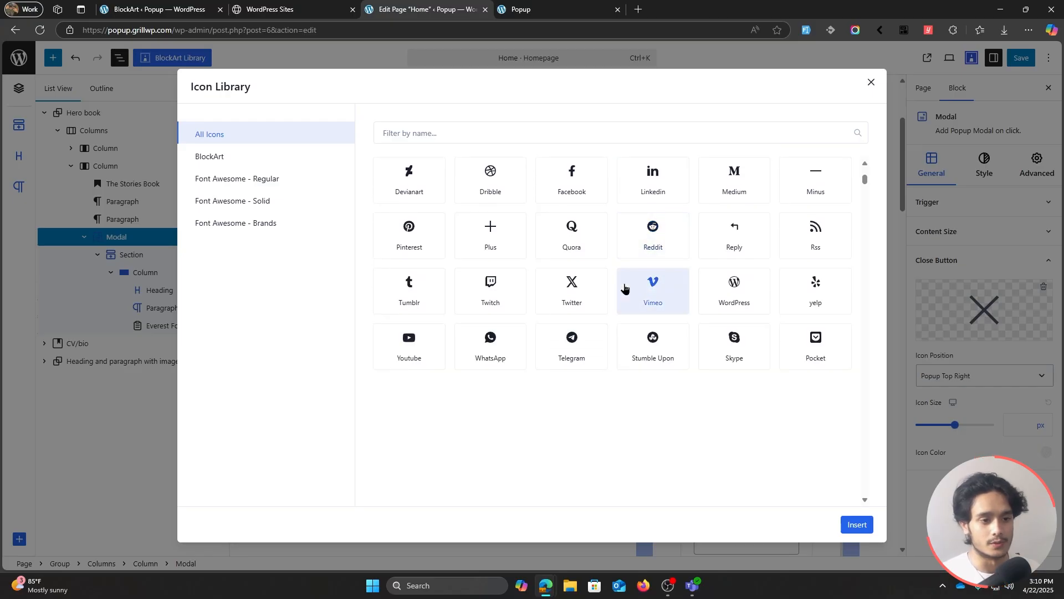
scroll(614, 286, "up", 3)
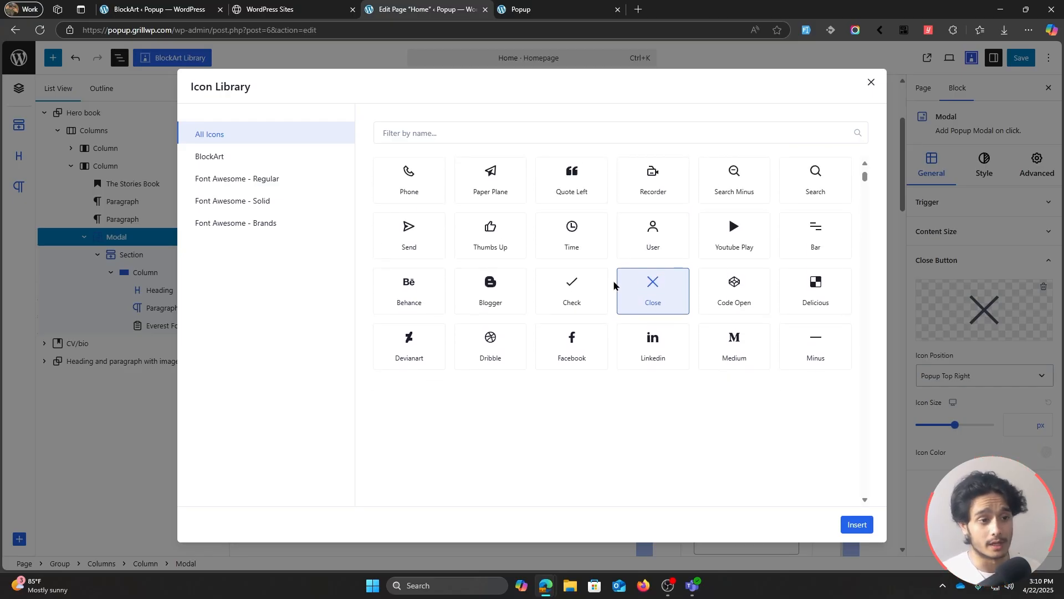
left_click(871, 83)
Step: Set the close button's icon position to Popup Top Left and its color to #000000, and save the page
left_click(960, 377)
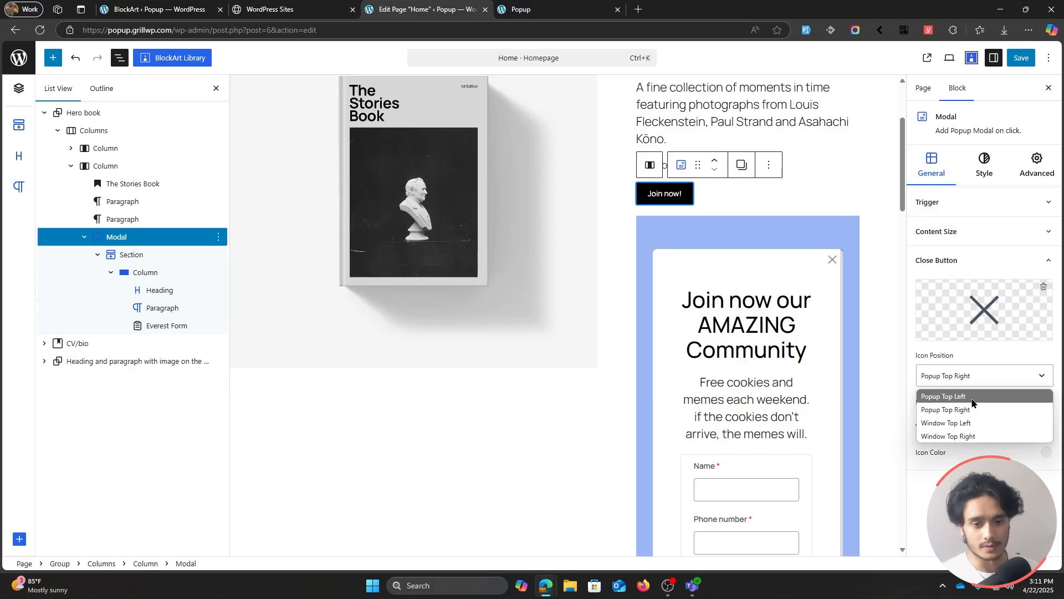
left_click(972, 399)
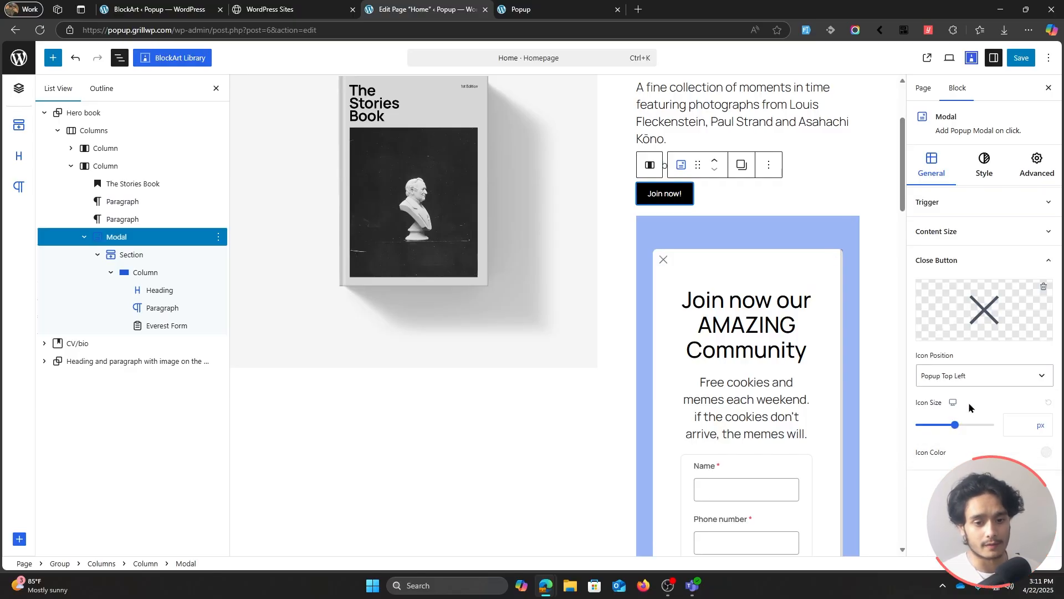
left_click(1047, 454)
left_click_drag(804, 322, 700, 371)
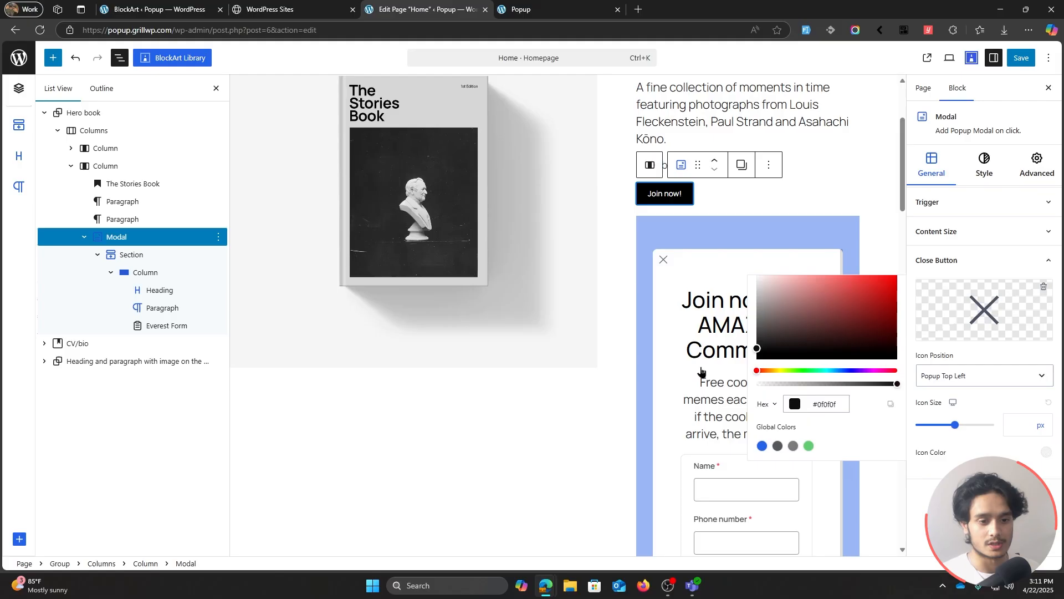
scroll(678, 434, "up", 3)
left_click(1021, 62)
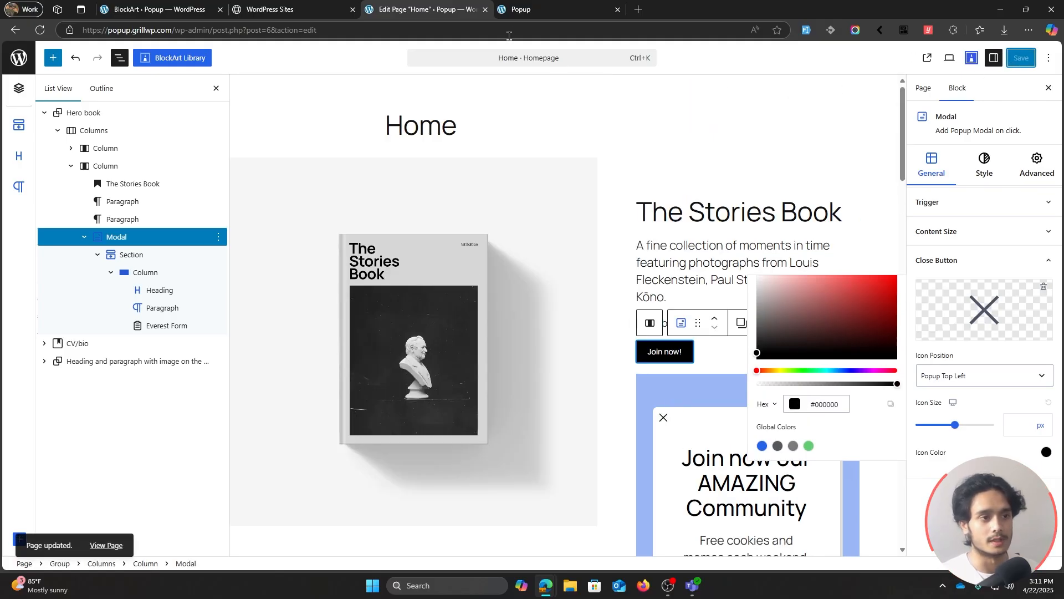
Step: Reload the live home page and open the "Join now!" popup to check the close icon's new position
left_click(574, 4)
left_click(40, 30)
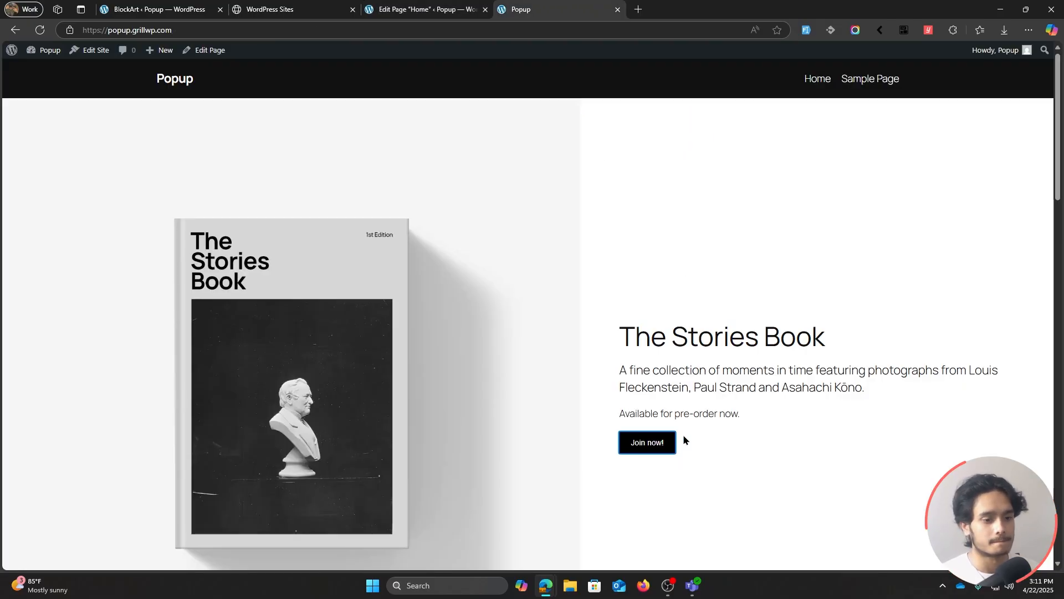
left_click(650, 442)
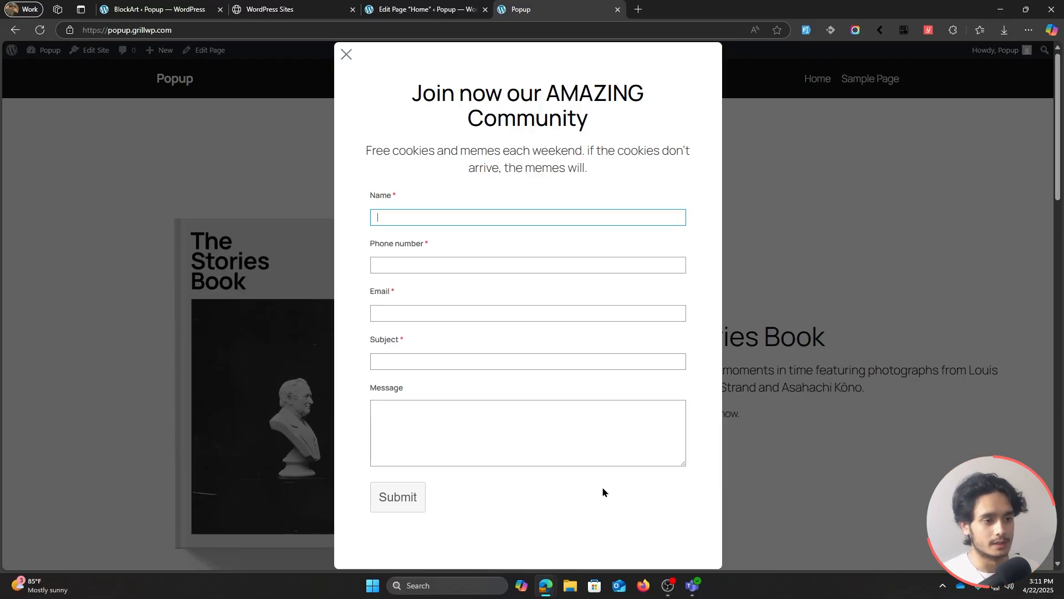
Step: Back in the Home page editor, set the Modal block's corner radius to 12 px and save the page
left_click(424, 8)
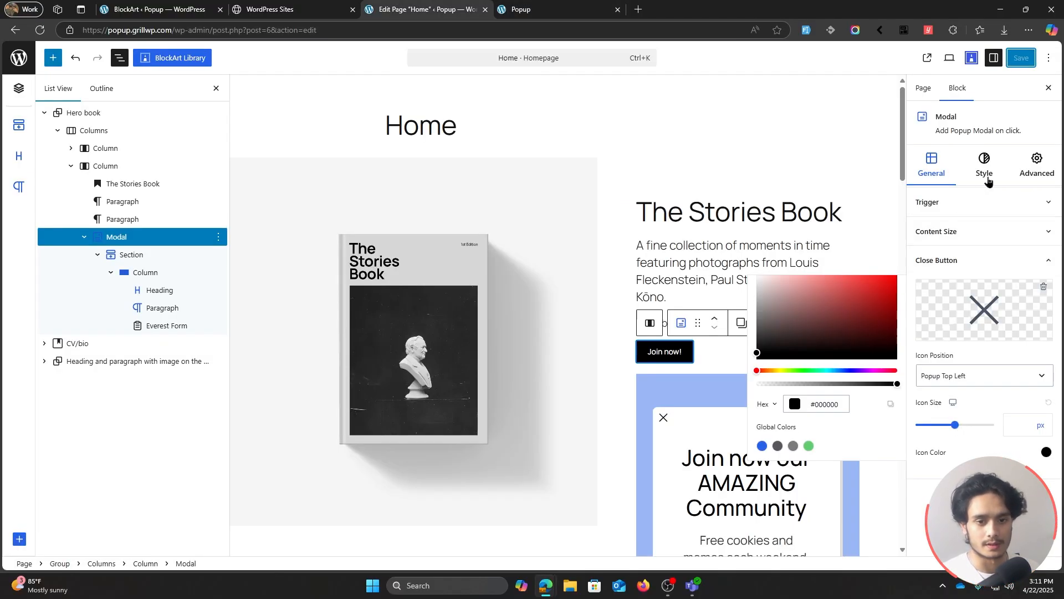
left_click(985, 166)
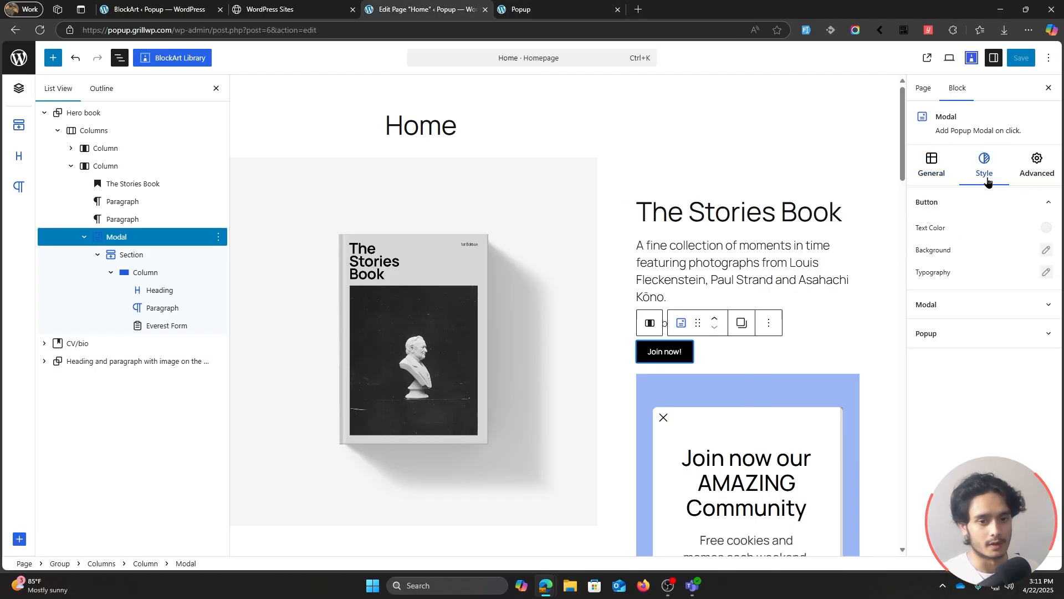
left_click(968, 321)
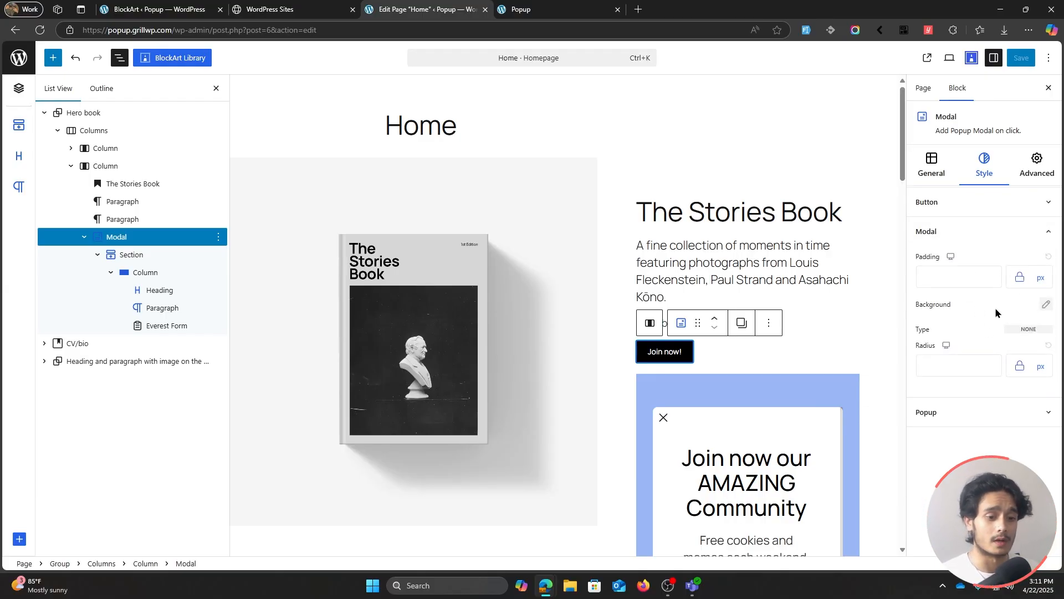
left_click(951, 367)
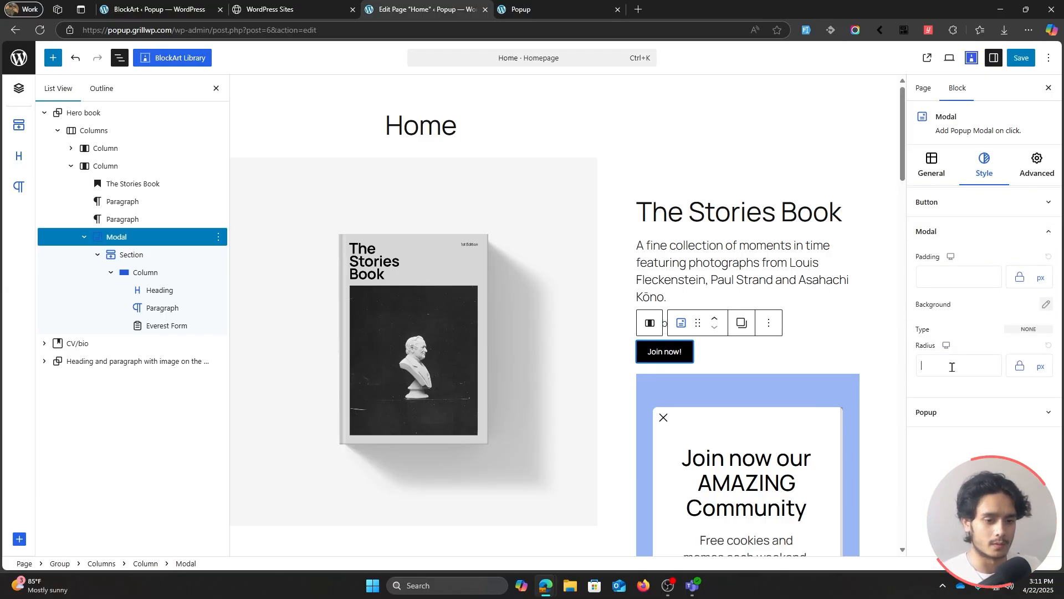
key("Up")
key("Up")
left_click_drag(952, 367, 865, 353)
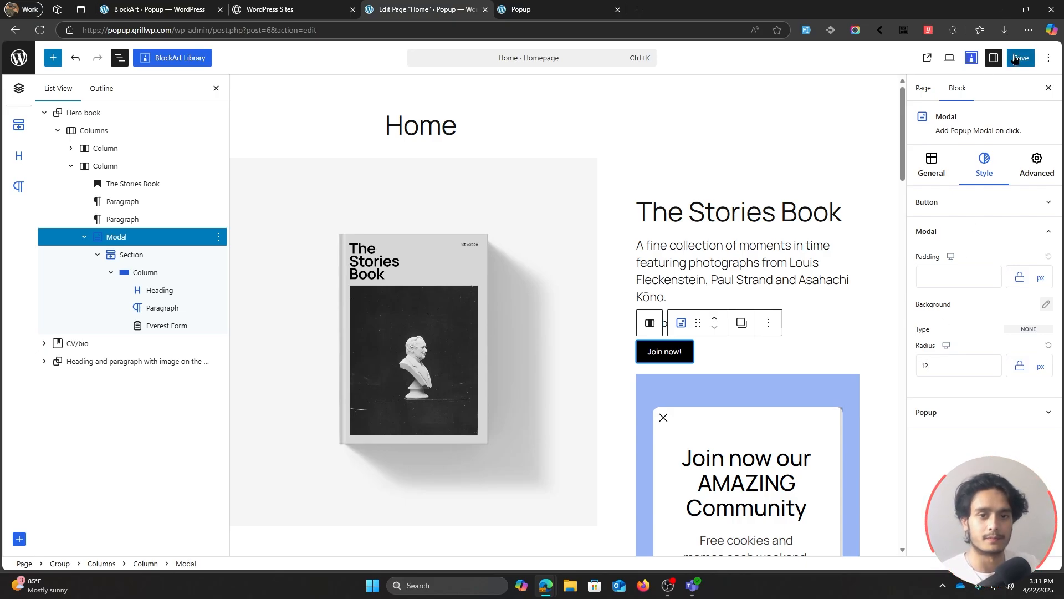
left_click(1022, 58)
Step: Reload the live home page to check the popup's corners, and return to the Home page editor
left_click(524, 9)
left_click(40, 30)
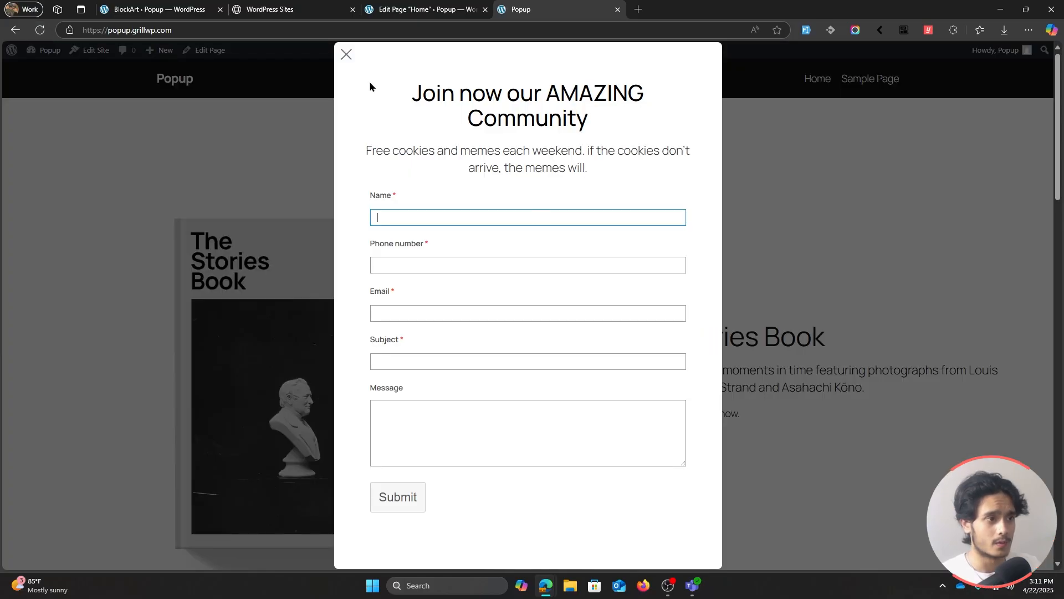
left_click(448, 6)
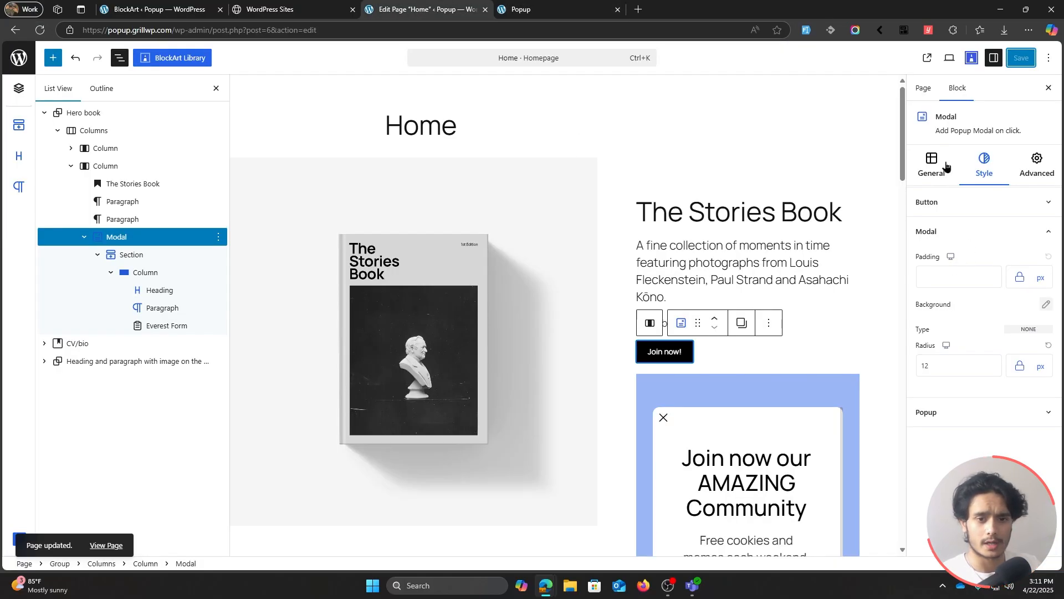
Step: Set the Modal block's popup height to 820 px and save the page
left_click(943, 165)
left_click(936, 455)
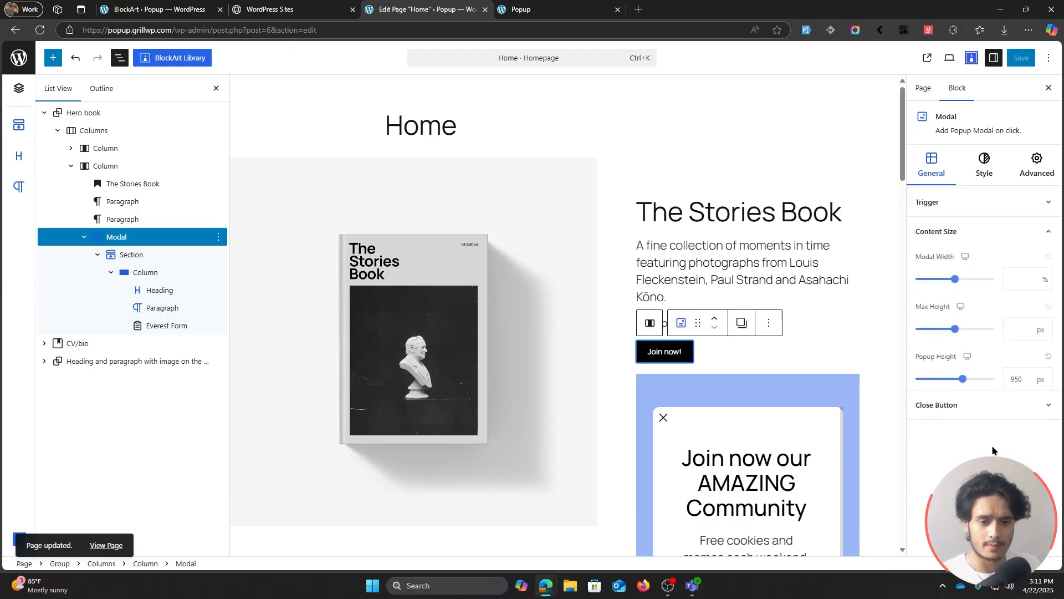
double_click(1018, 379)
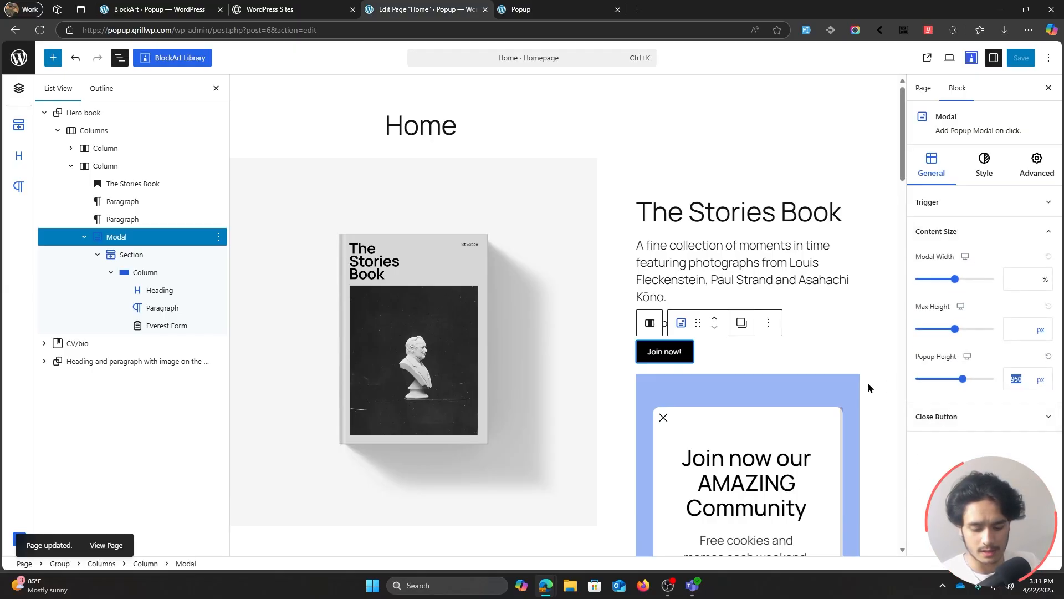
type("800")
key("ctrl+s")
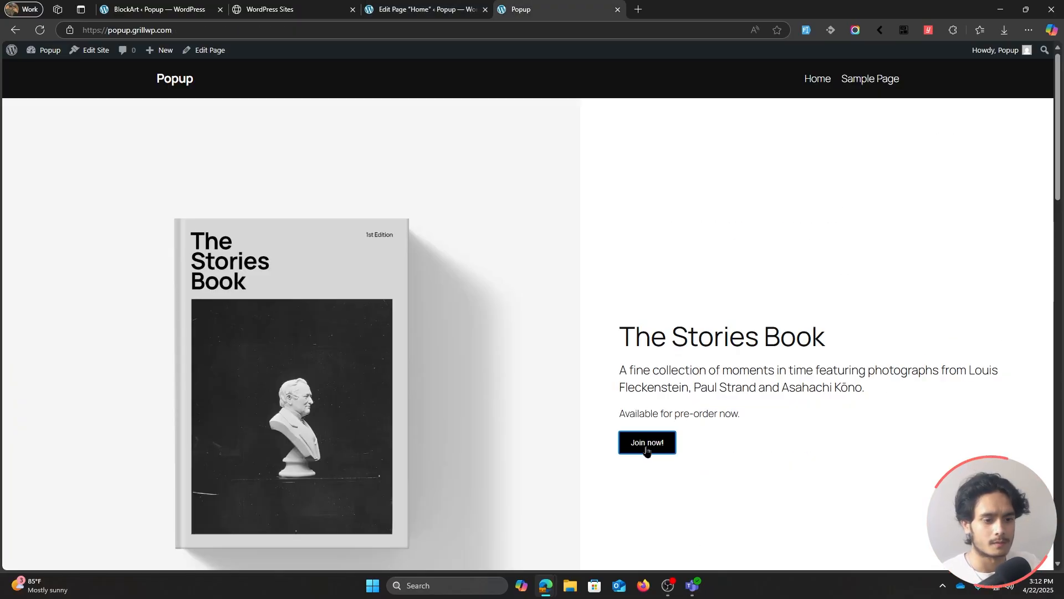
Step: Open the "Join now!" popup on the live home page, examine how the form scrolls inside it, and close it
left_click(646, 443)
scroll(659, 431, "down", 1)
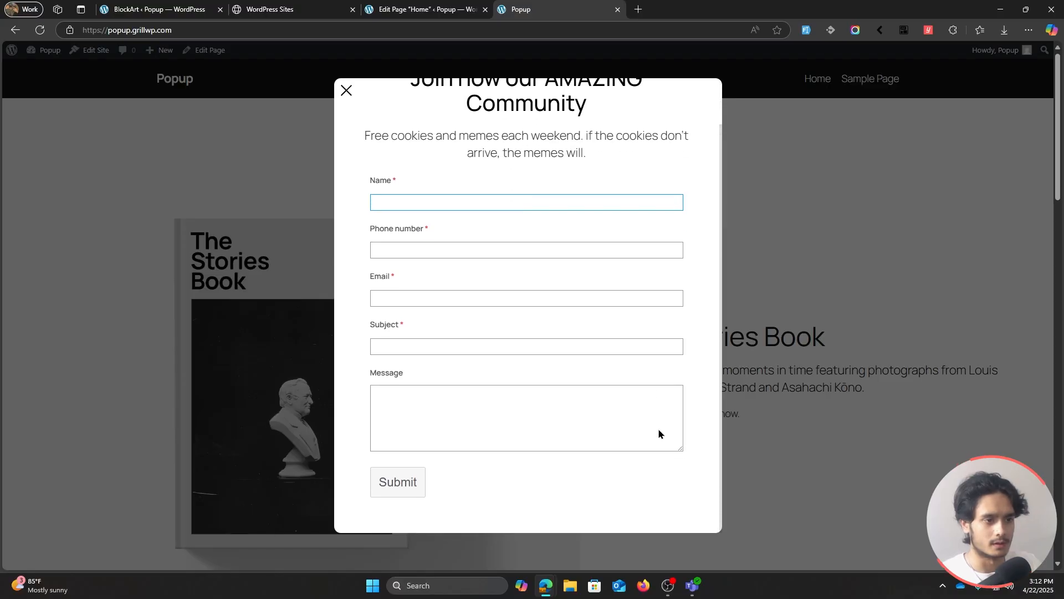
scroll(659, 431, "up", 1)
scroll(658, 431, "down", 3)
scroll(659, 431, "up", 1)
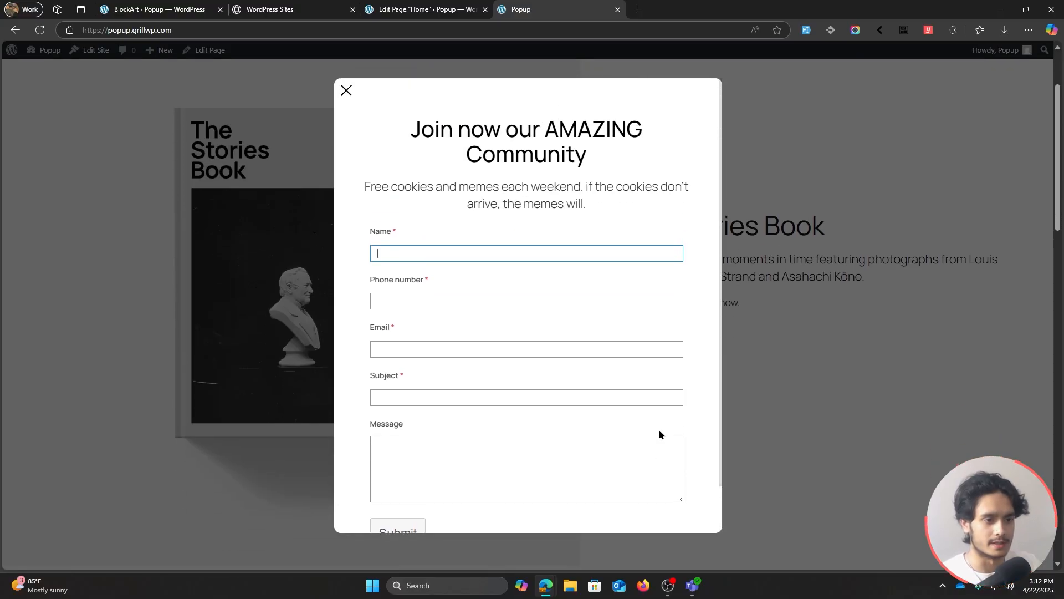
scroll(660, 434, "down", 1)
scroll(660, 434, "up", 1)
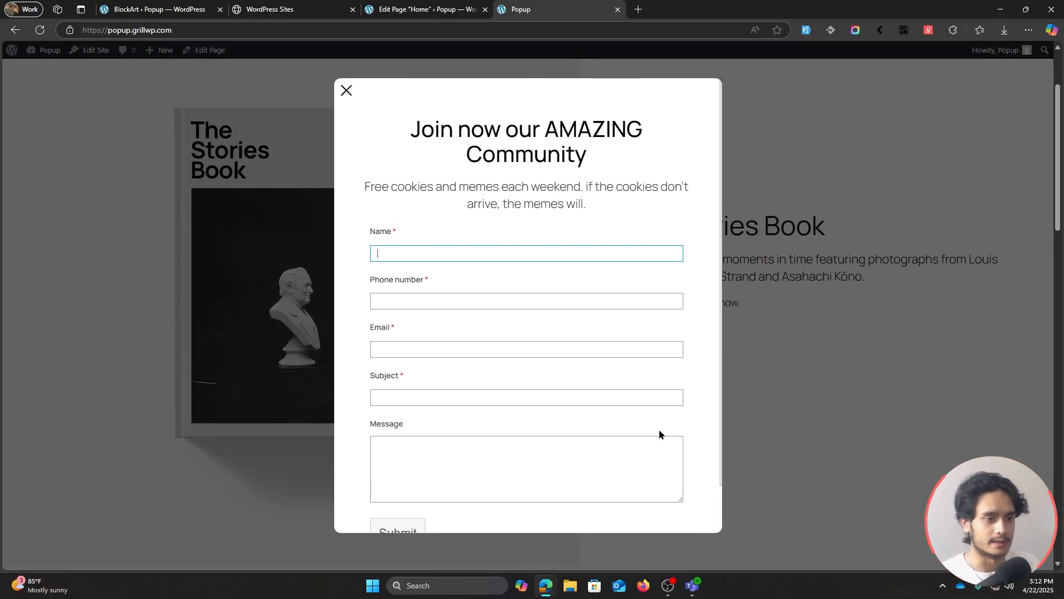
left_click(862, 360)
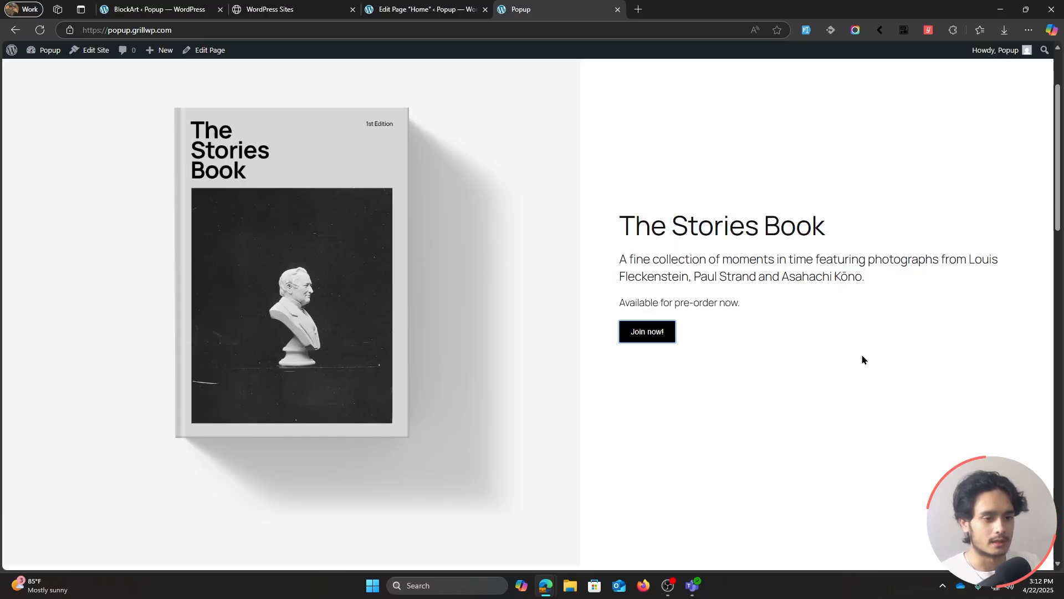
scroll(862, 362, "up", 1)
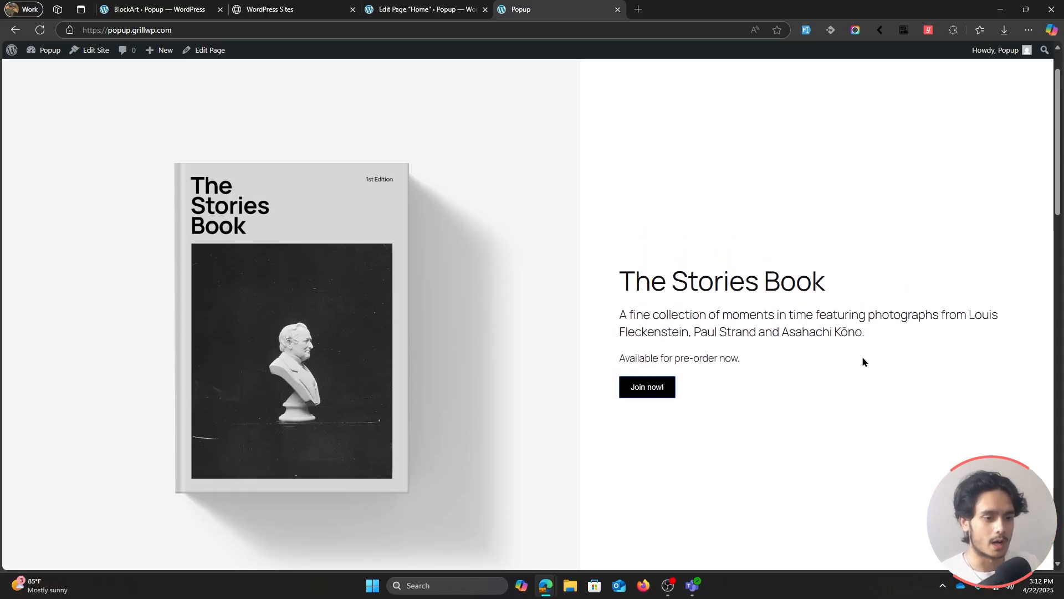
scroll(862, 359, "up", 1)
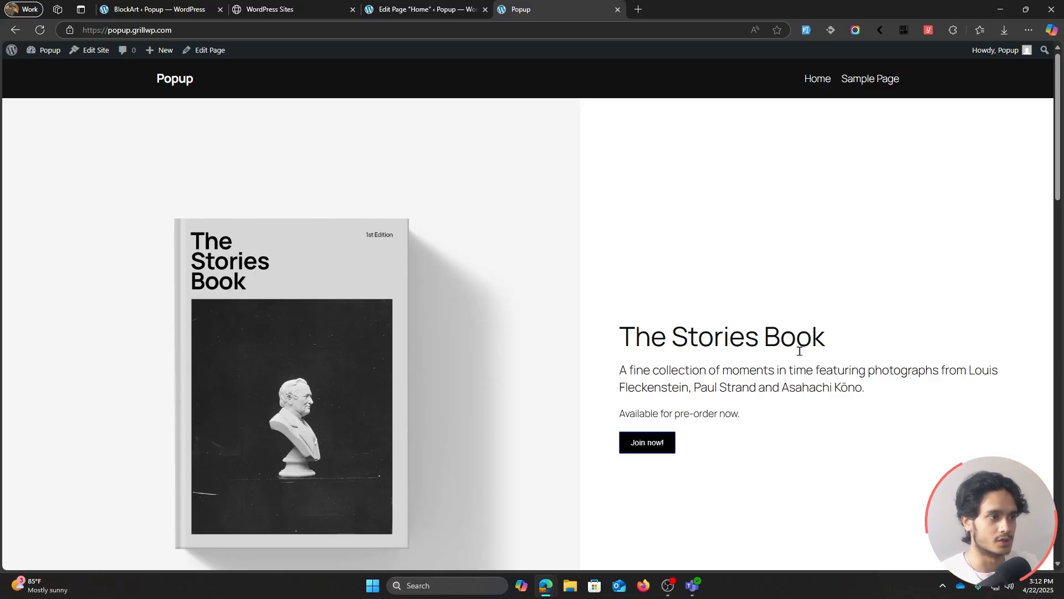
Step: Save the Home page again in the editor and copy the Modal block to the clipboard
left_click(414, 7)
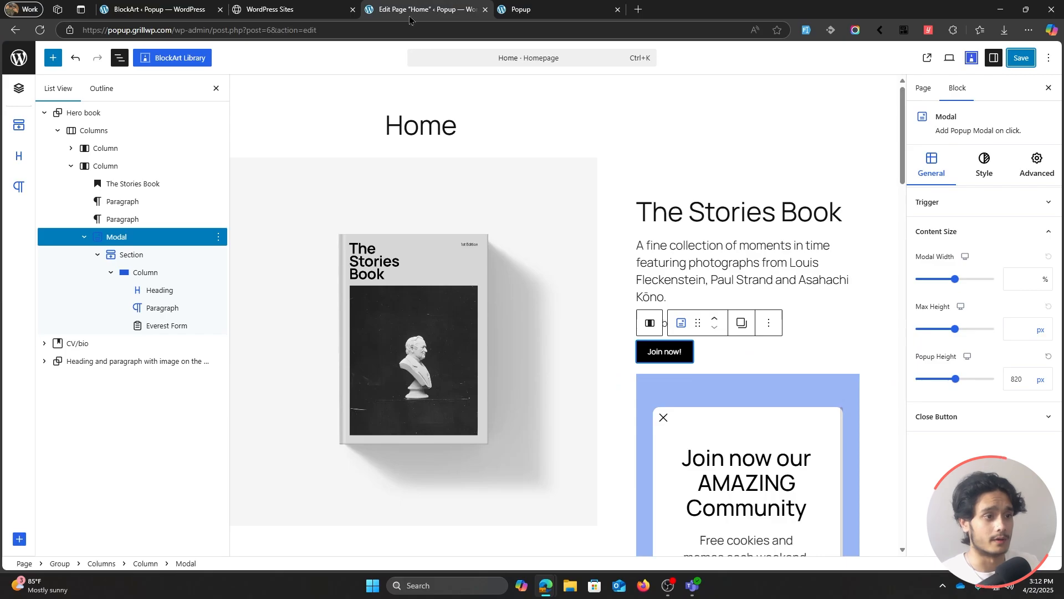
left_click(1021, 57)
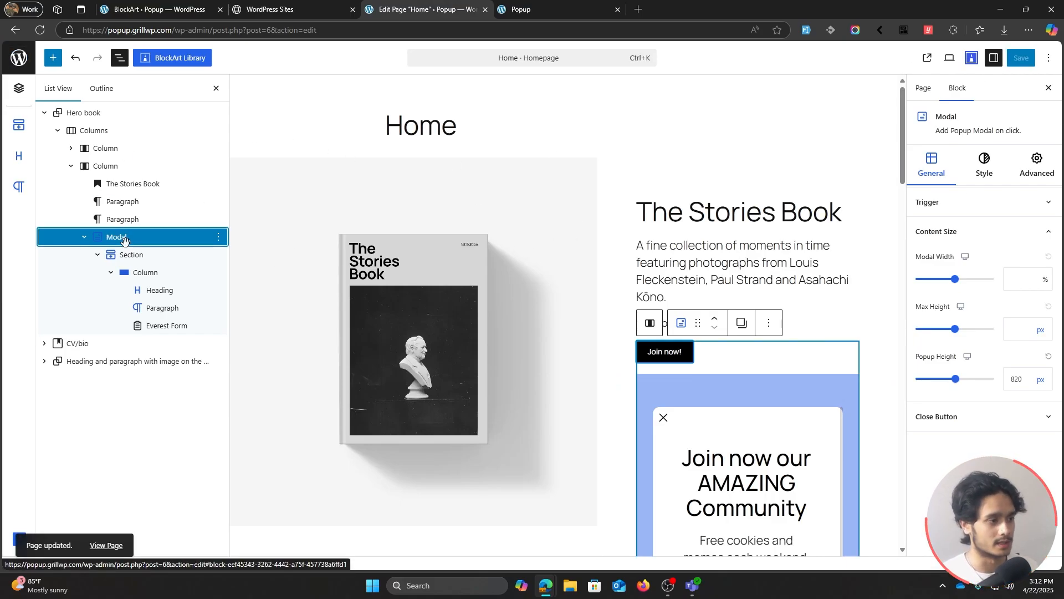
key("ctrl+c")
key("ctrl+c")
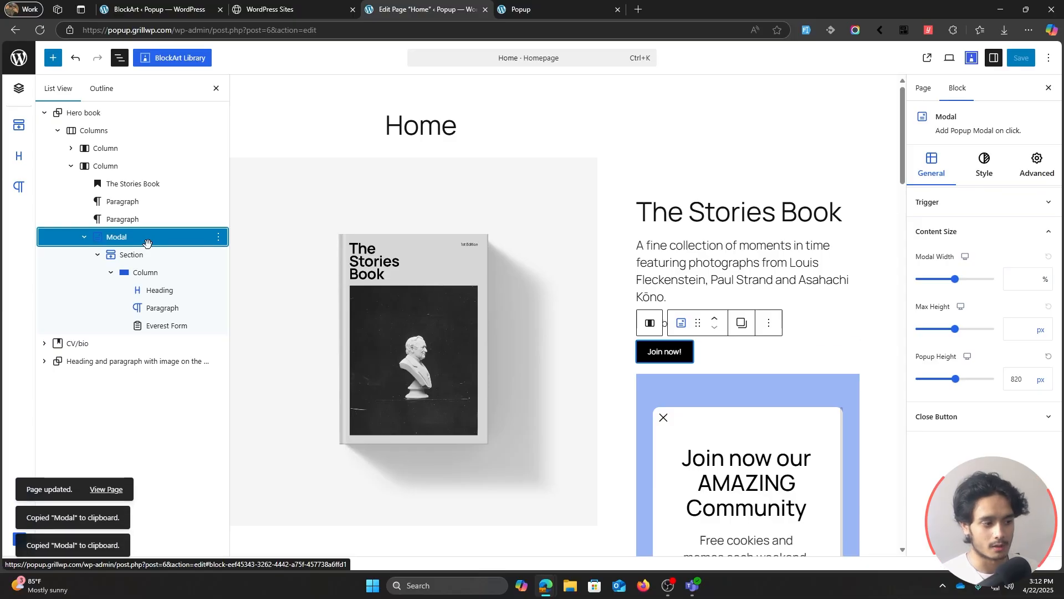
Step: Leave the Home page editor and open the Header template part from the site editor's header patterns
left_click(19, 67)
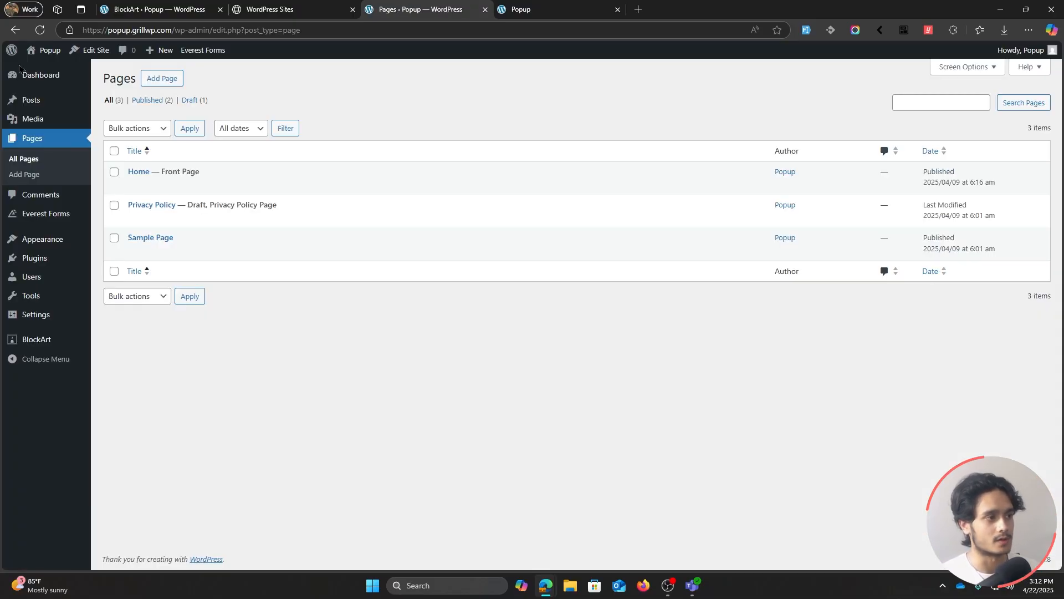
mouse_move(54, 248)
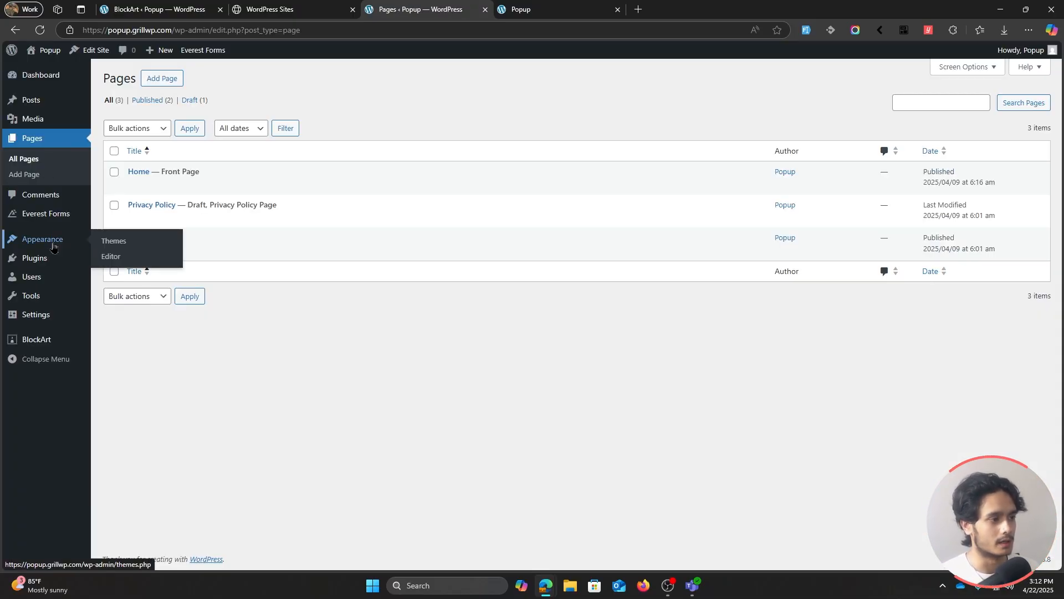
left_click(137, 256)
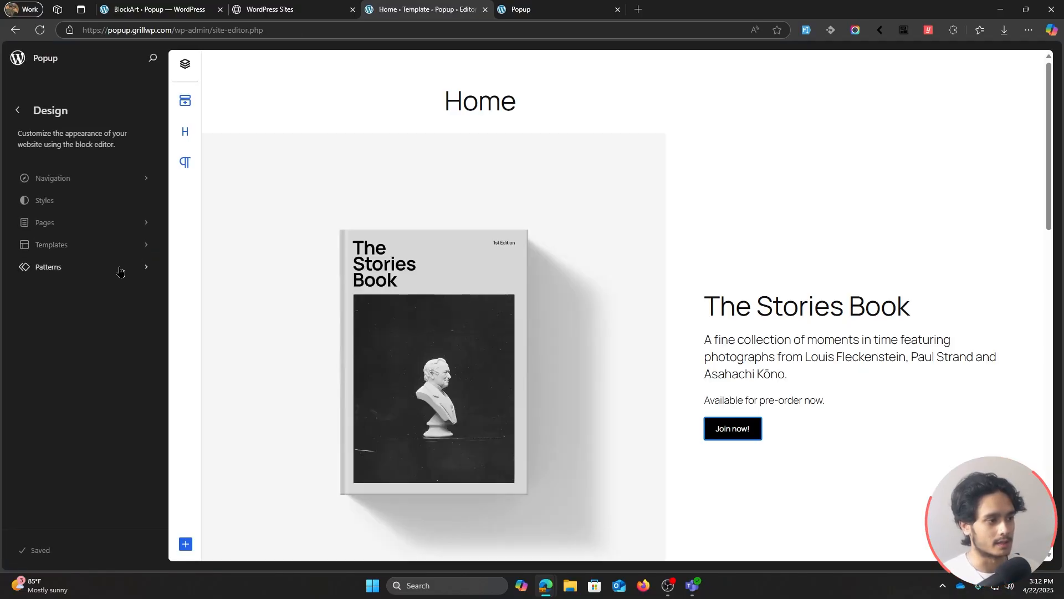
left_click(118, 268)
left_click(77, 204)
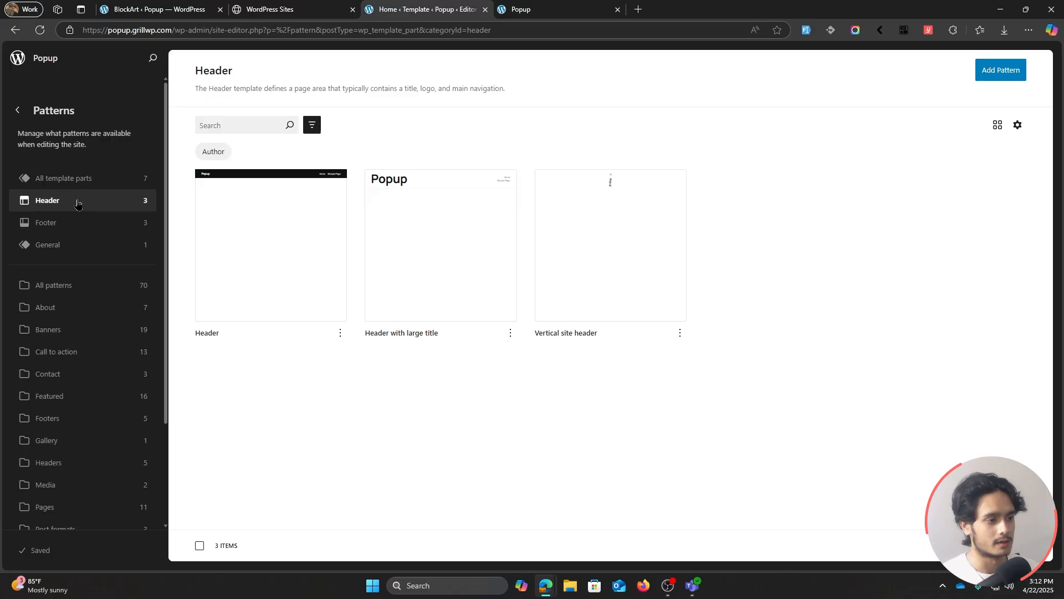
left_click(238, 236)
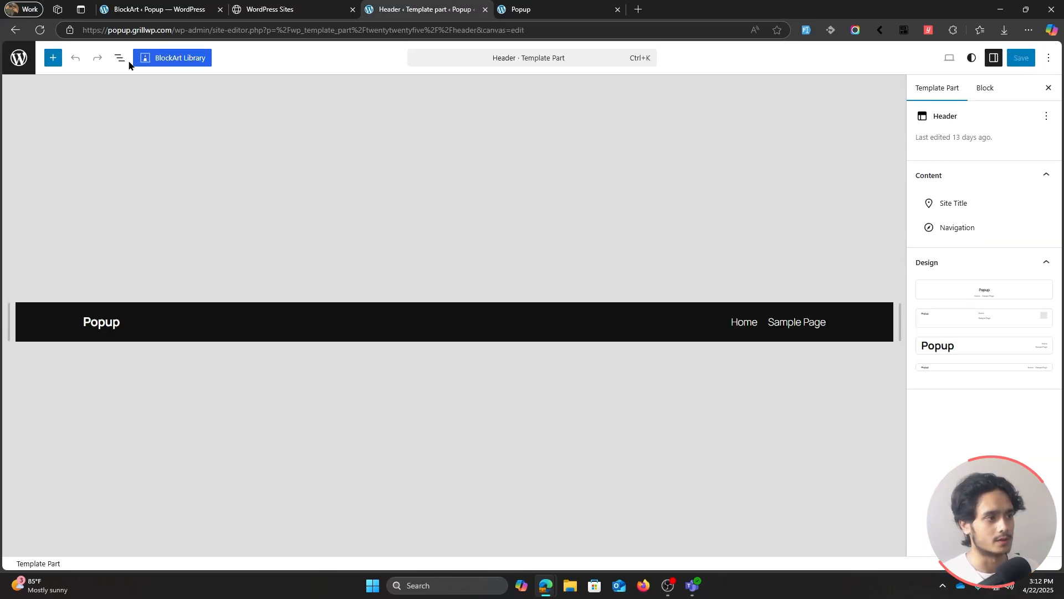
Step: Show the header's block structure and expand the nested groups and rows down to the contents of the Navigation block
left_click(119, 58)
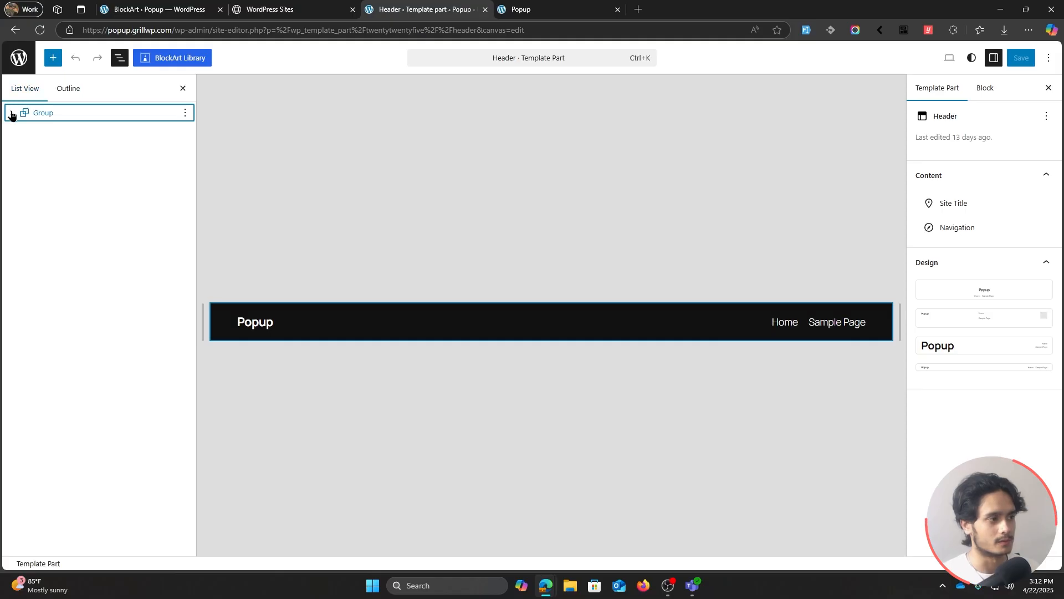
left_click(11, 113)
left_click(24, 130)
left_click(37, 148)
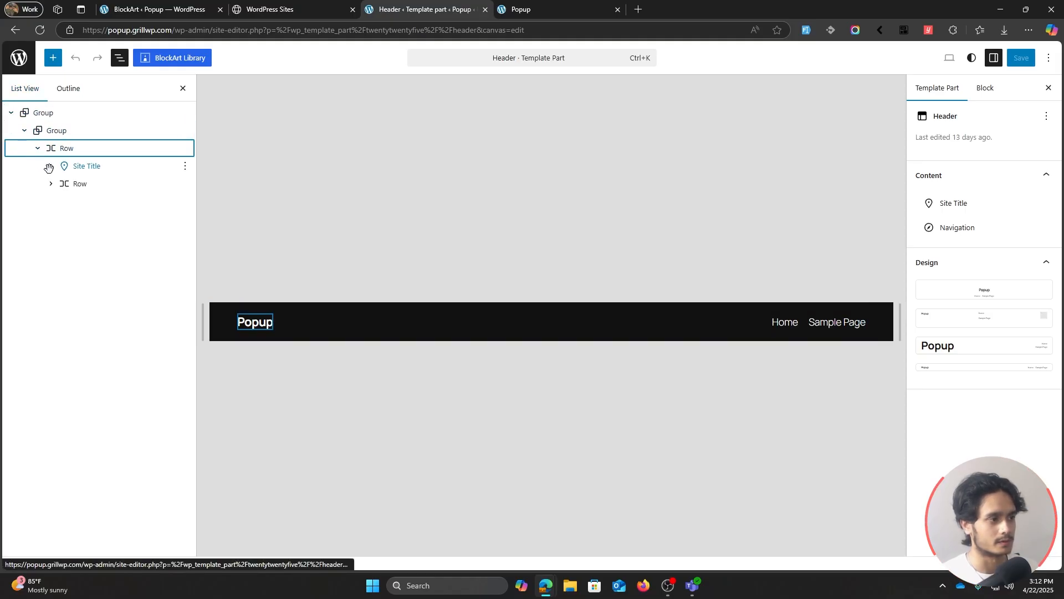
left_click(50, 185)
left_click(64, 202)
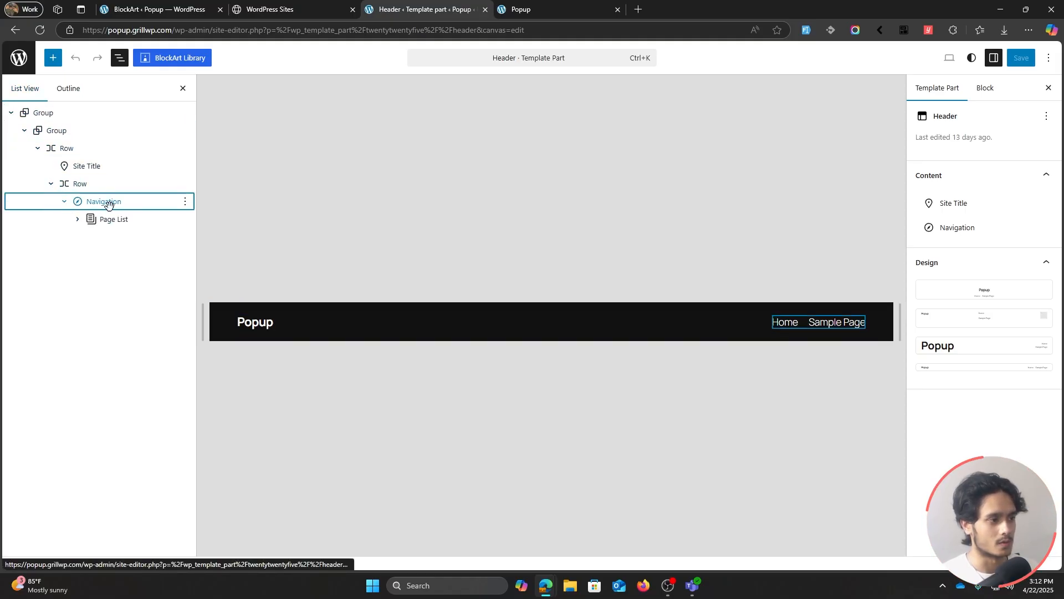
Step: Add a custom link pointing to "#" after the Page List in the header's Navigation block
left_click(185, 221)
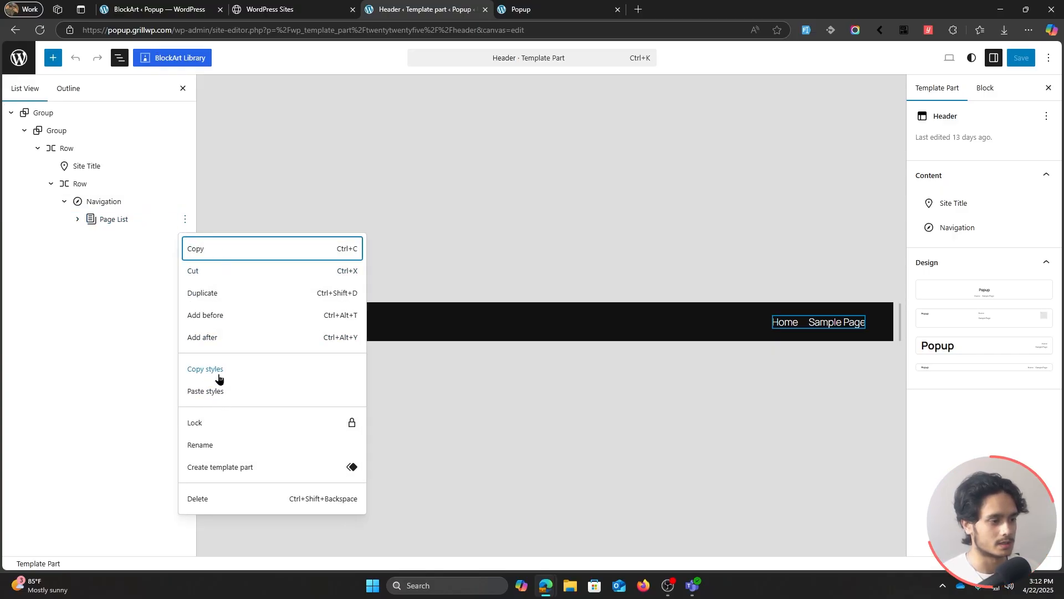
left_click(220, 340)
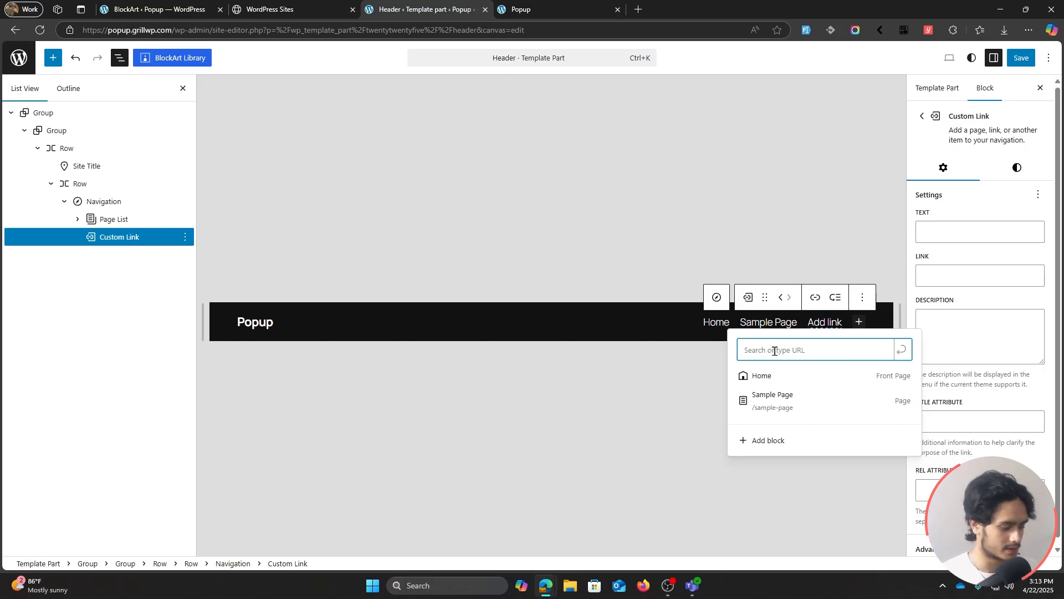
type("#")
key("Return")
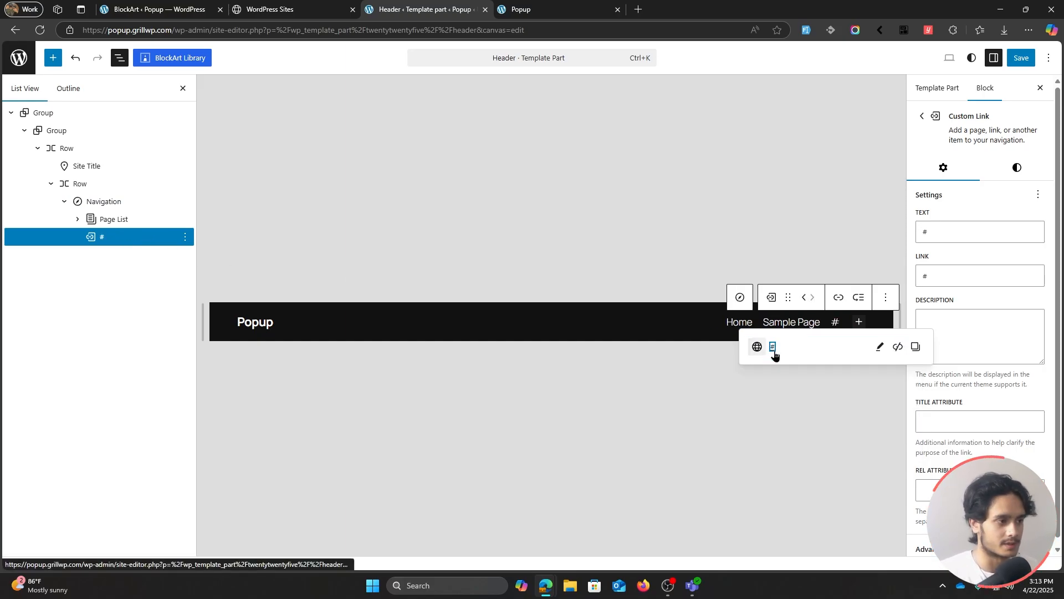
Step: Try to paste the copied Modal block onto the "#" custom link, and undo the paste
left_click(128, 237)
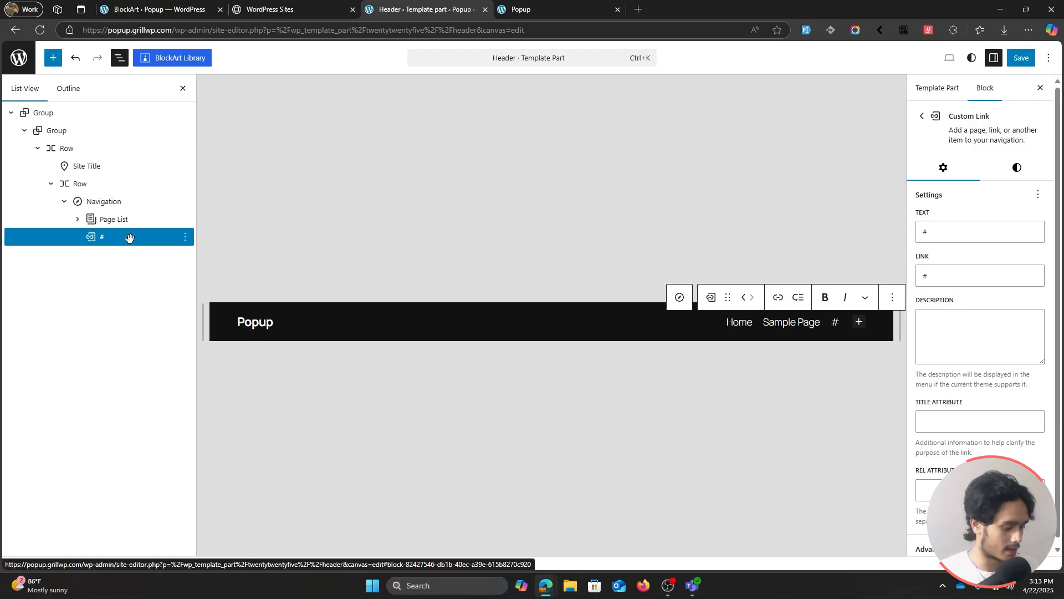
key("ctrl+v")
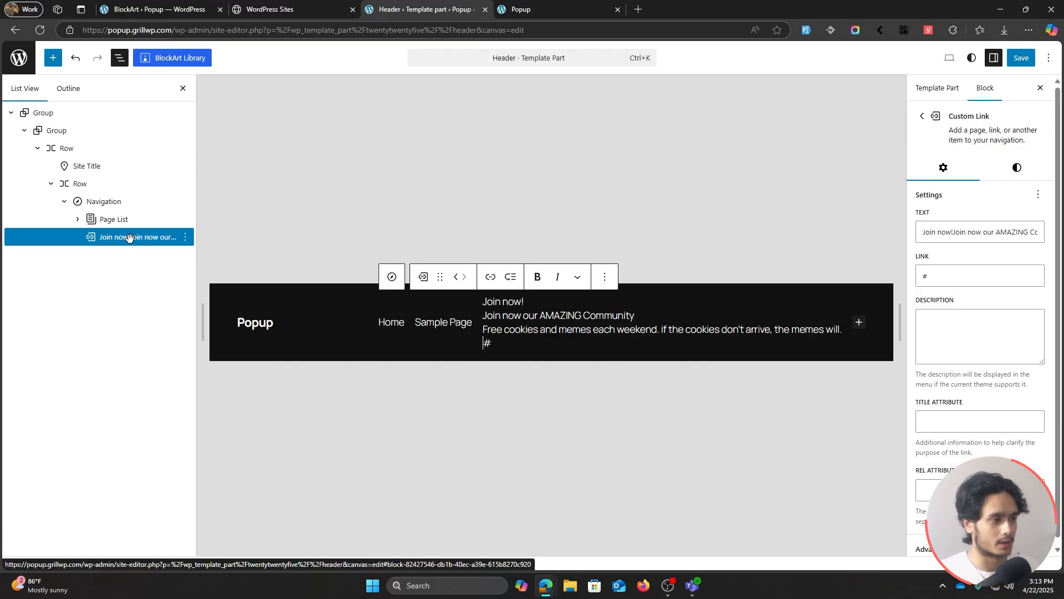
key("ctrl+z")
Step: Delete the "#" custom link from the Navigation block
left_click(115, 237)
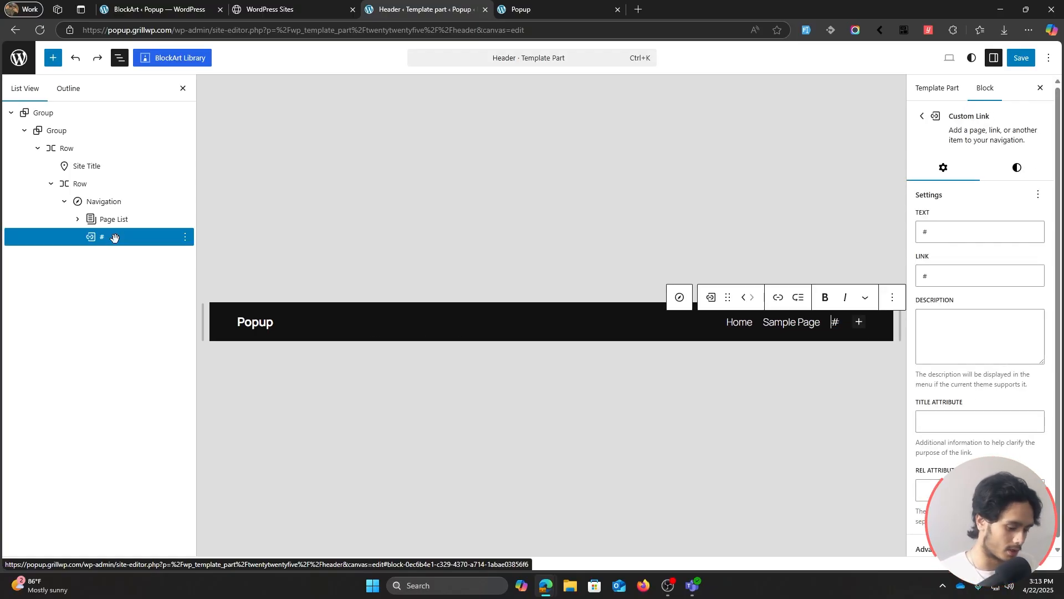
left_click(185, 237)
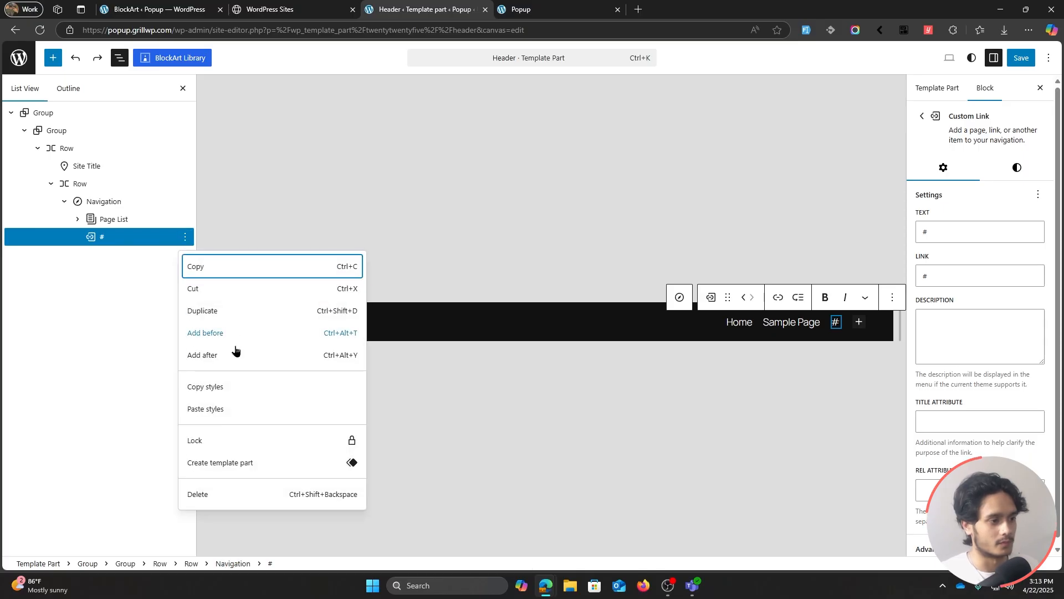
left_click(237, 495)
Step: Insert a BlockArt Modal block after the Navigation block in the header row
left_click(185, 219)
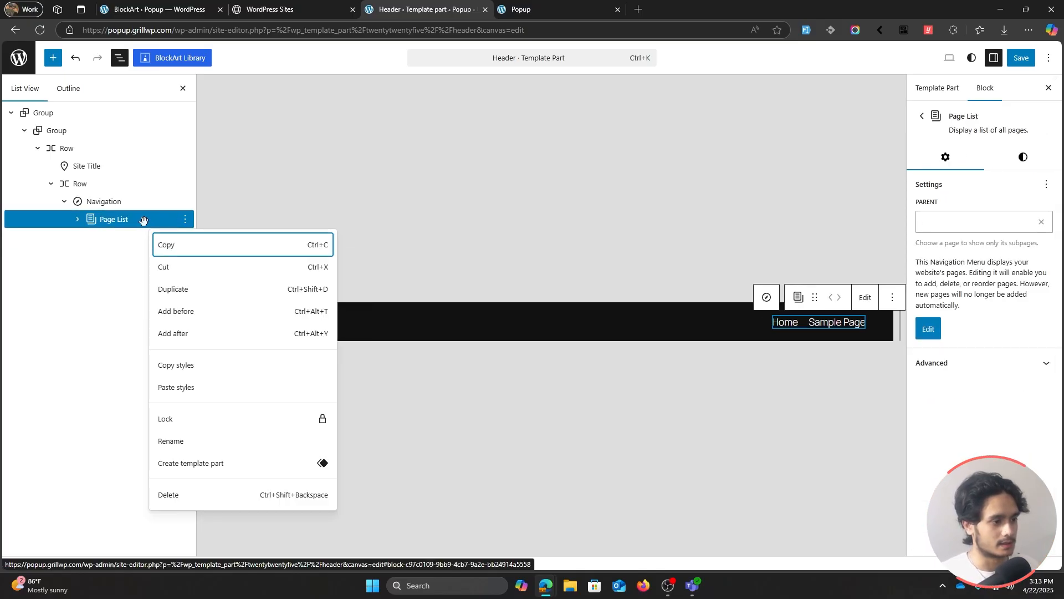
key("Escape")
left_click(53, 57)
scroll(102, 324, "down", 10)
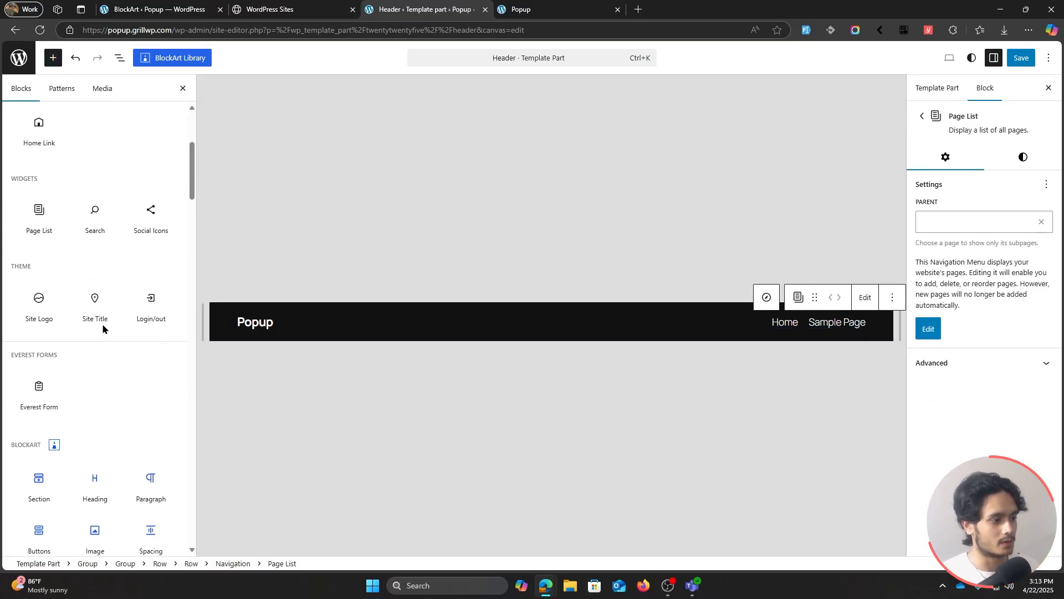
scroll(114, 347, "down", 5)
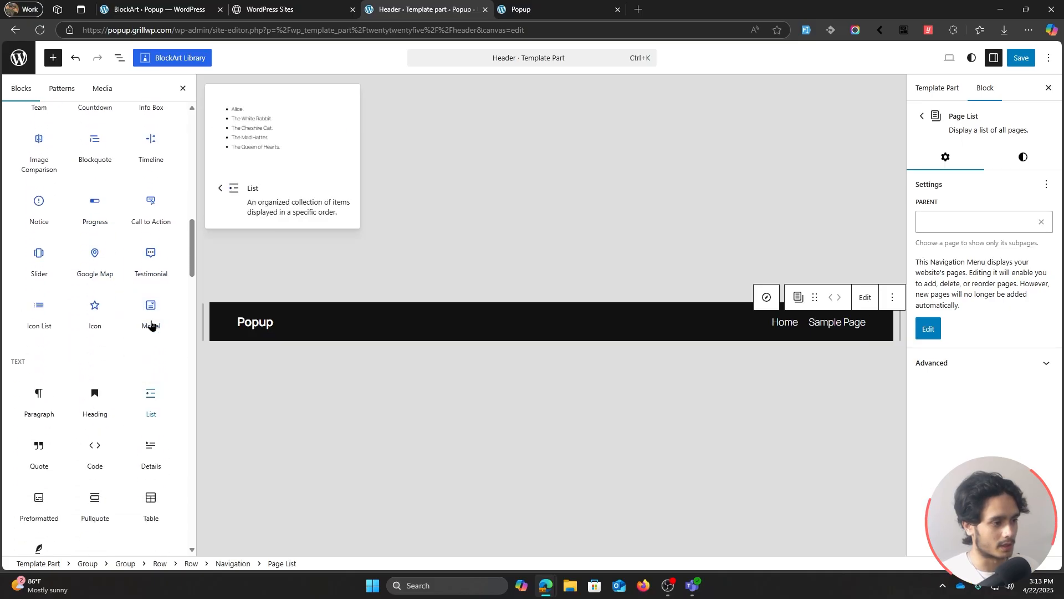
left_click(150, 306)
Step: Replace the newly inserted Modal block in the header with the copied "Join now!" Modal
left_click(120, 57)
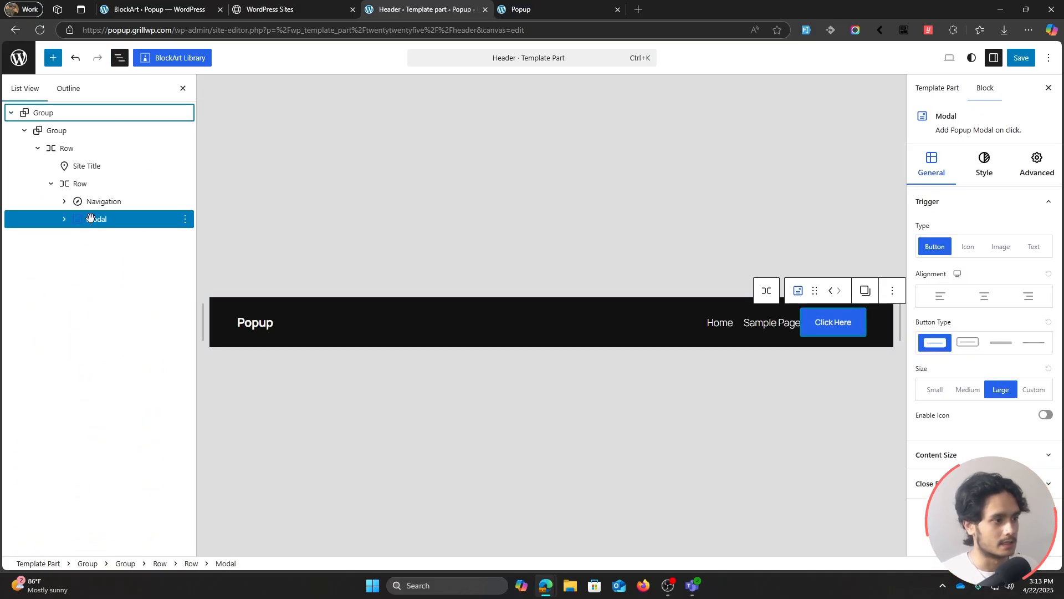
left_click(65, 220)
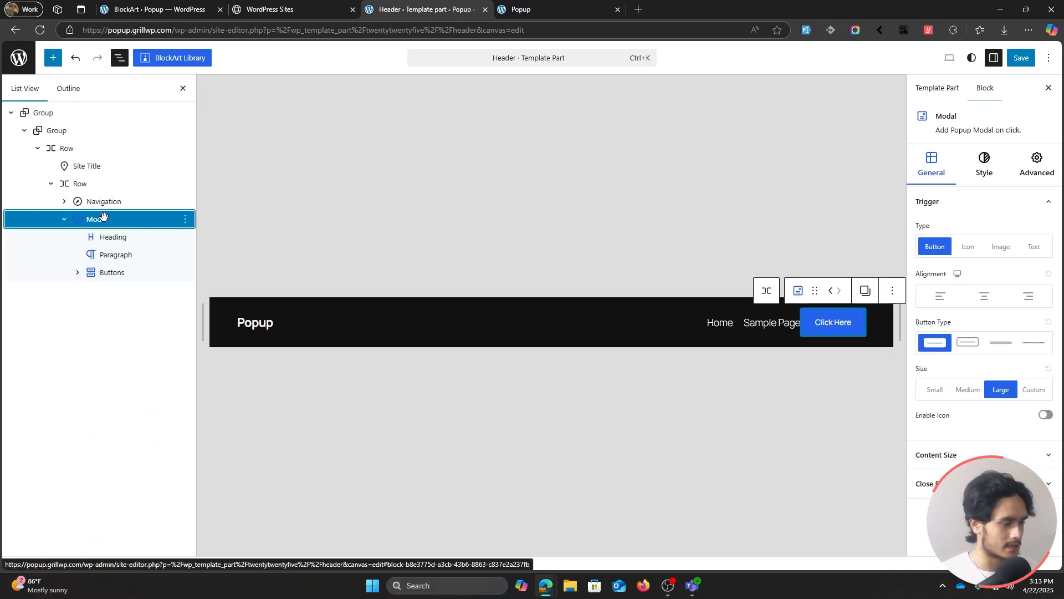
key("ctrl+v")
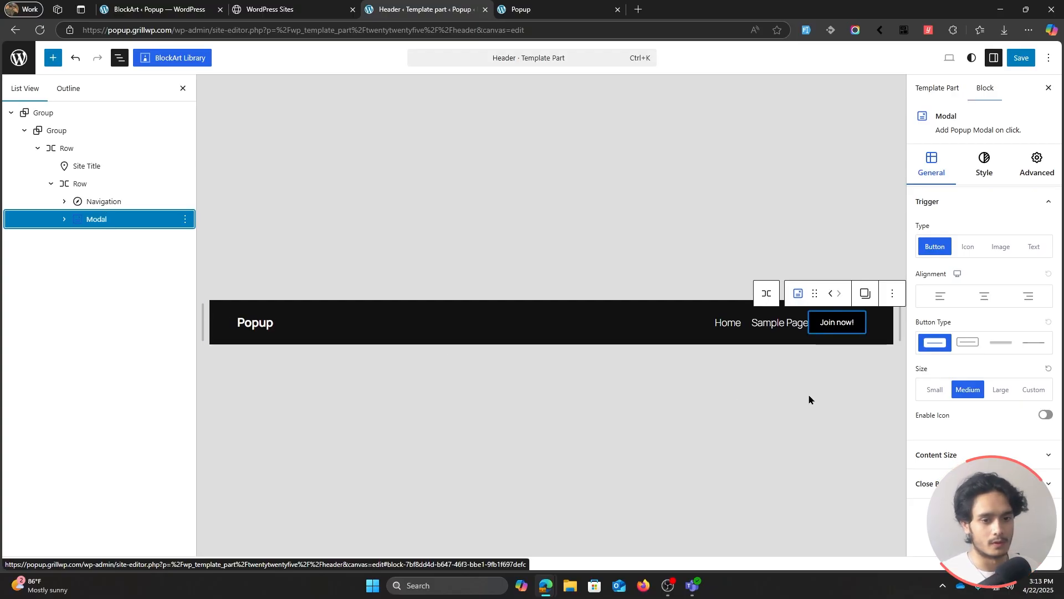
Step: Change the header Modal's trigger type to Icon and set the icon color to #ffffff
left_click(969, 247)
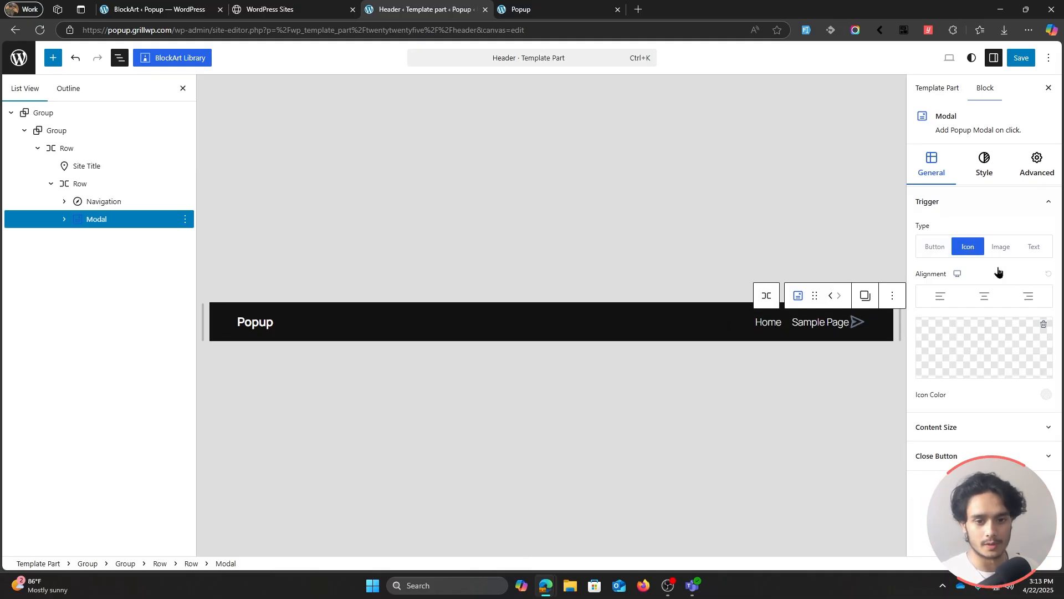
left_click(1014, 357)
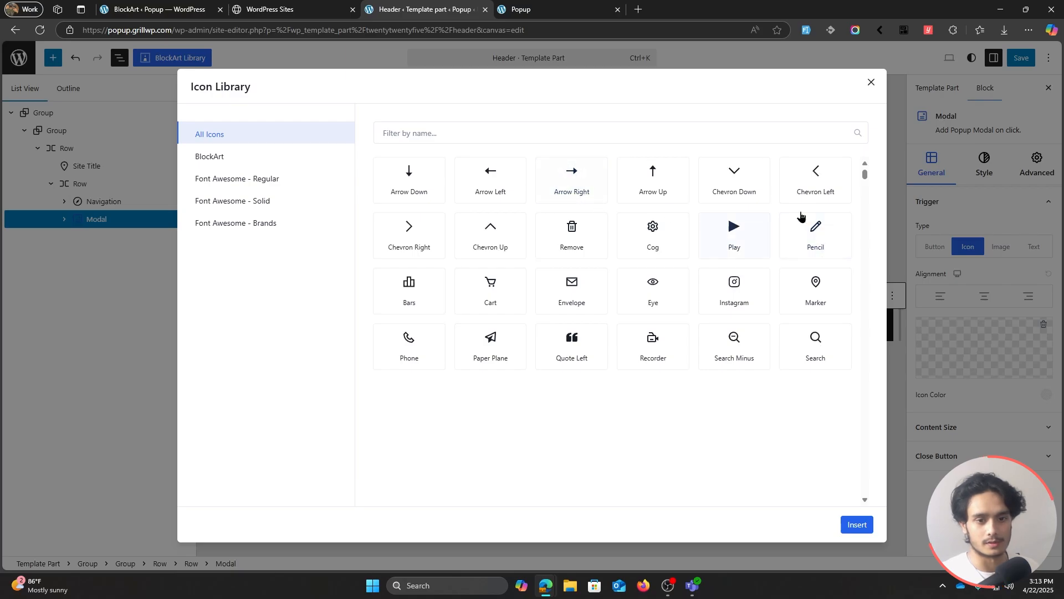
left_click(870, 82)
left_click(1047, 394)
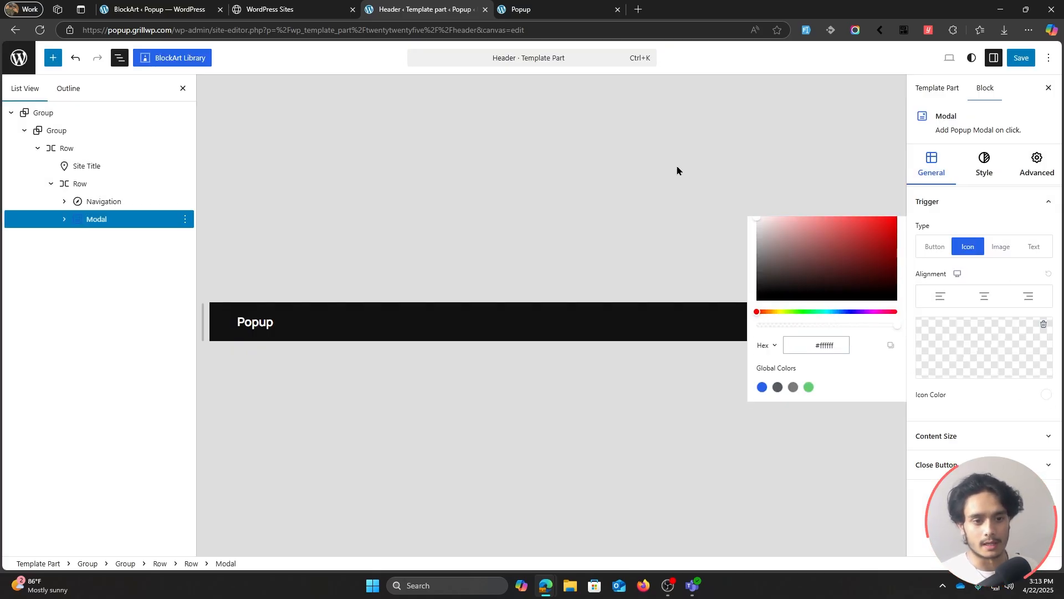
Step: Insert the Paper Plane icon as the Modal's trigger and save the Header template part
left_click(1011, 343)
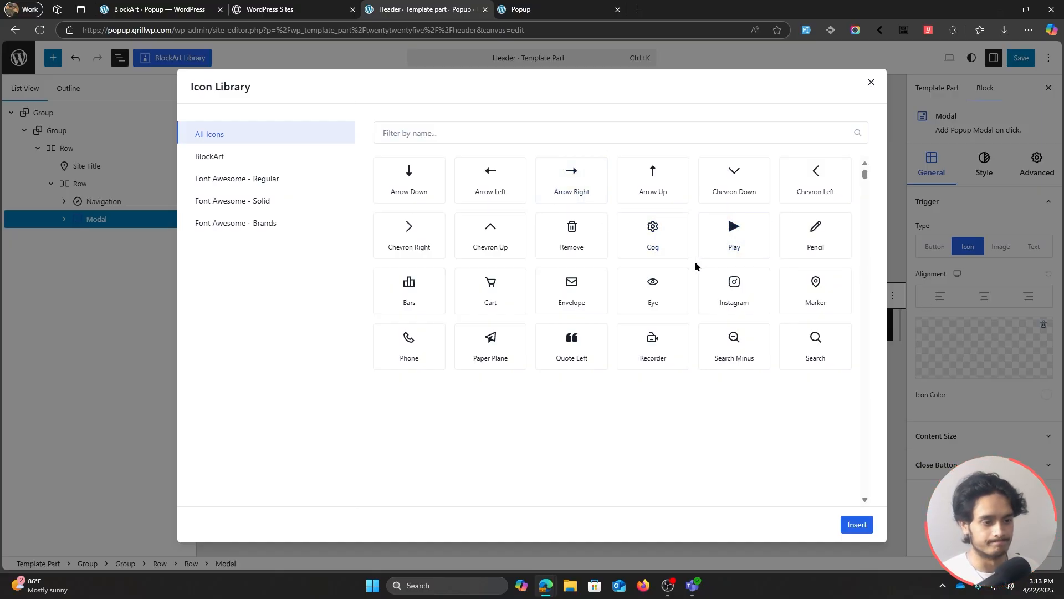
left_click(491, 341)
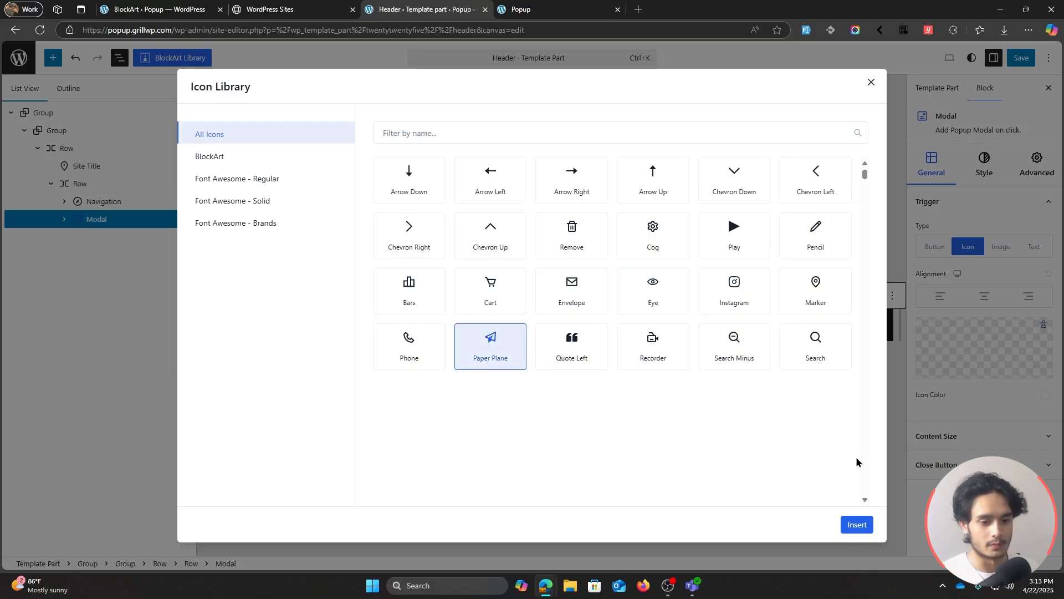
left_click(857, 525)
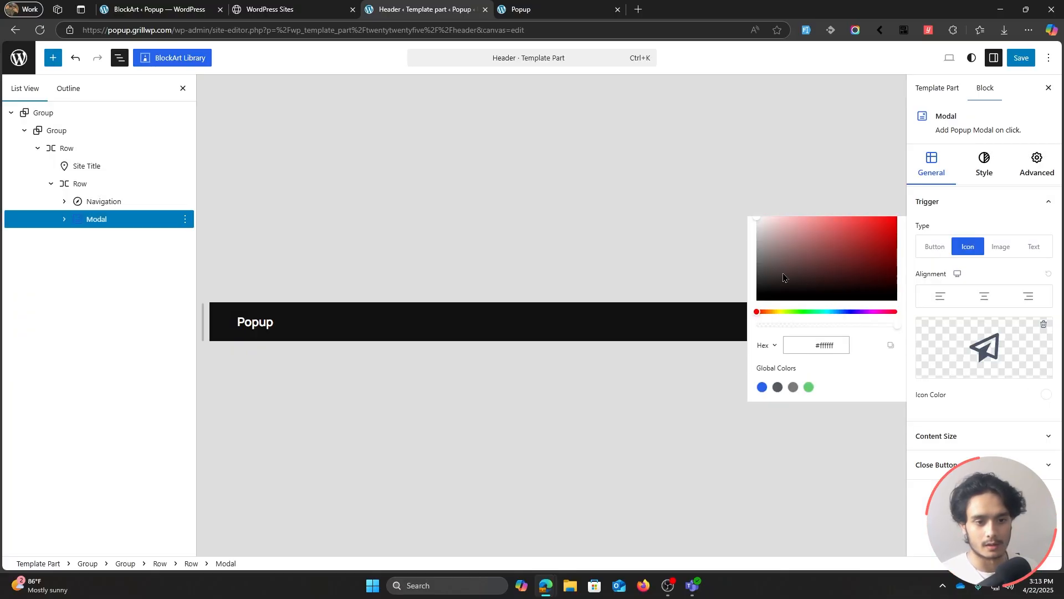
left_click(1042, 397)
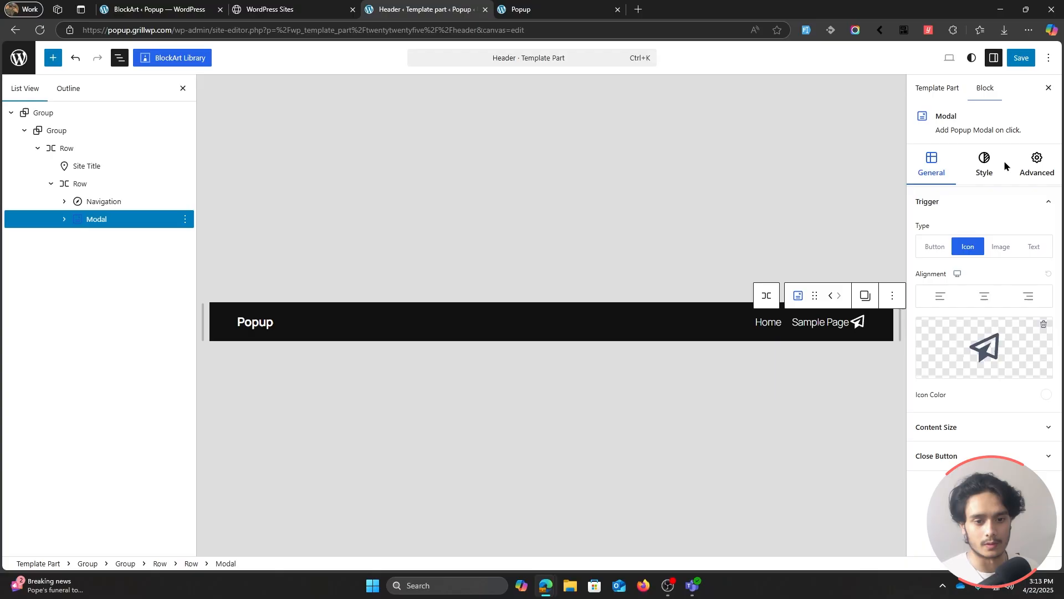
left_click(1022, 57)
left_click(1019, 56)
Step: Open the popup from the header's paper plane icon on the live home page and examine the form inside it
left_click(590, 5)
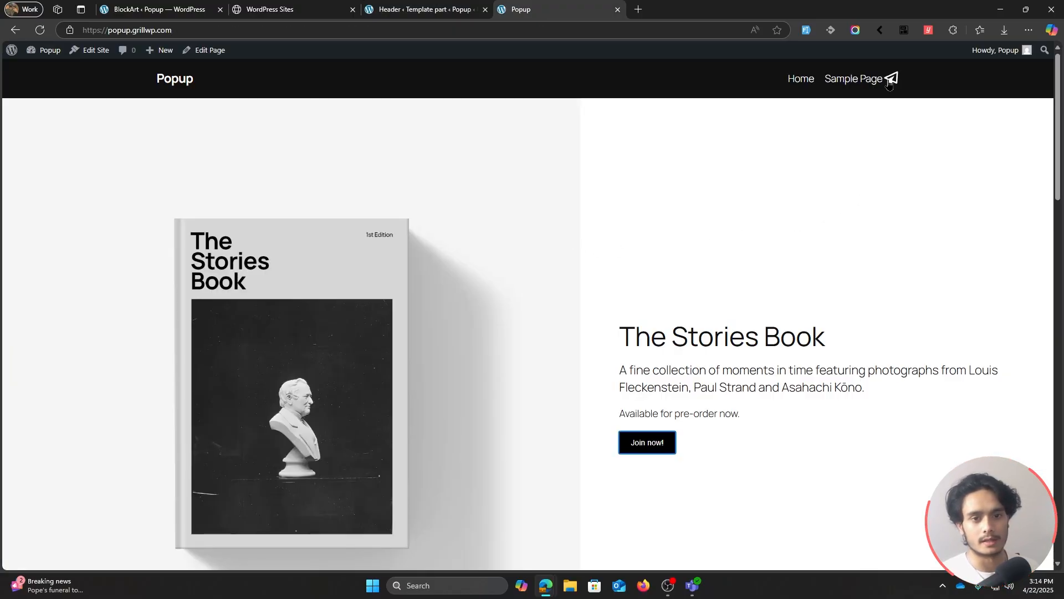
left_click(891, 80)
scroll(518, 256, "down", 1)
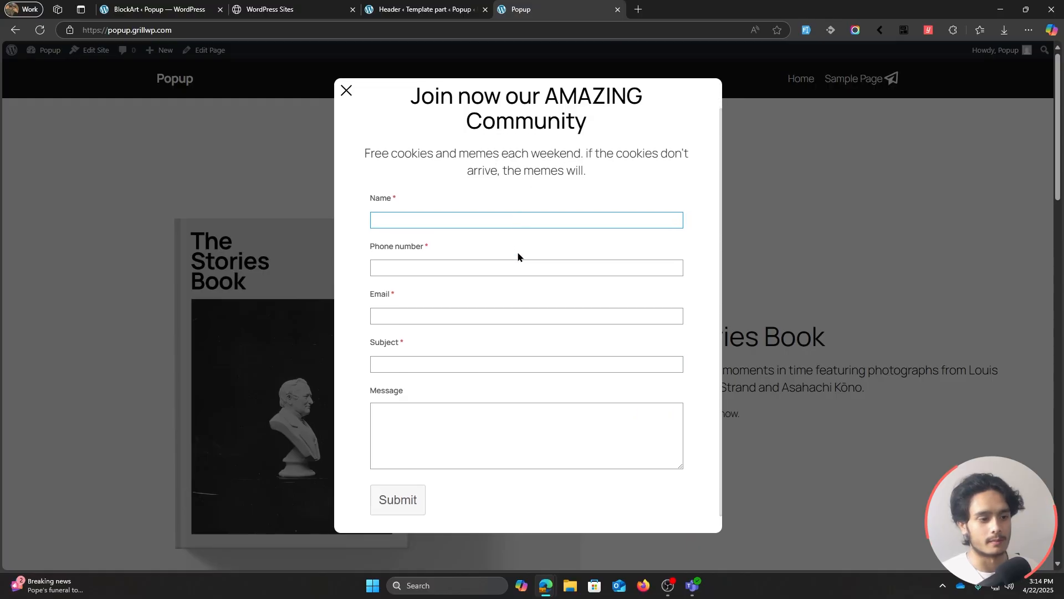
scroll(454, 200, "up", 1)
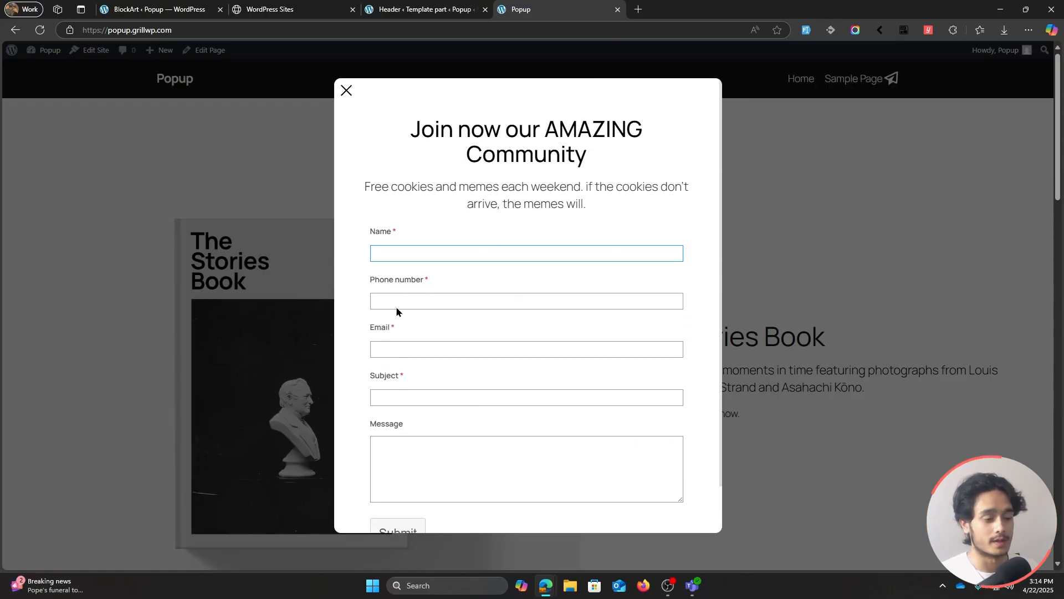
scroll(421, 291, "down", 1)
Step: Return to the Header template part and add left padding to the Modal block to space it from the navigation
left_click(421, 10)
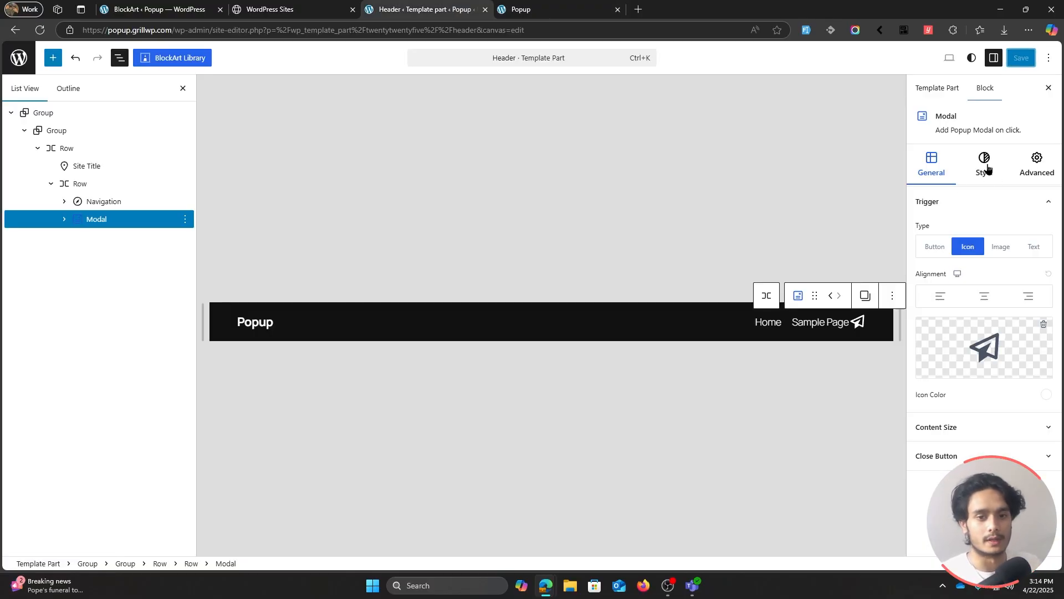
left_click(986, 166)
left_click(1037, 164)
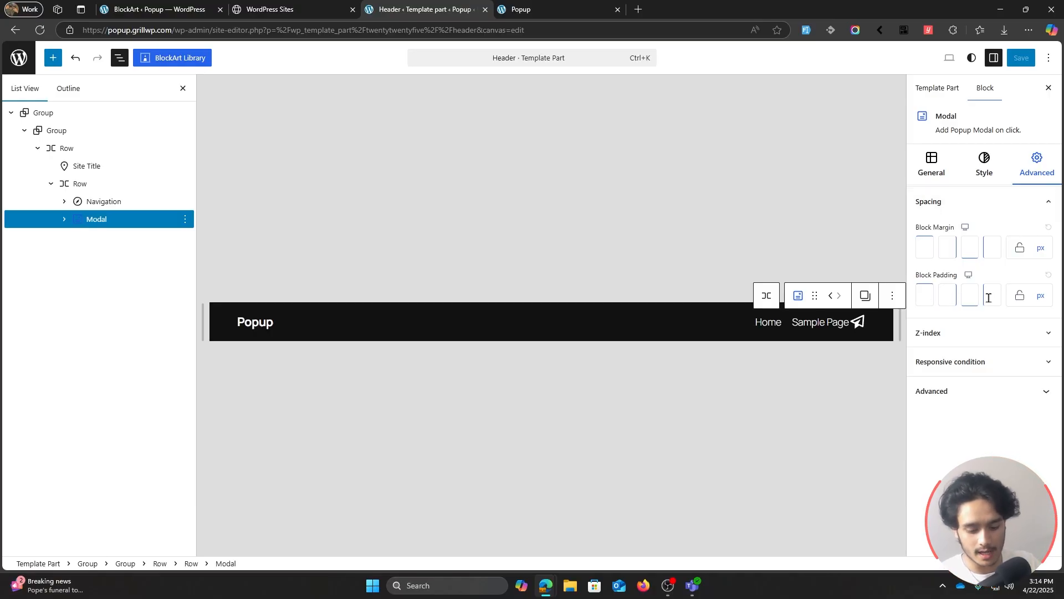
type("1")
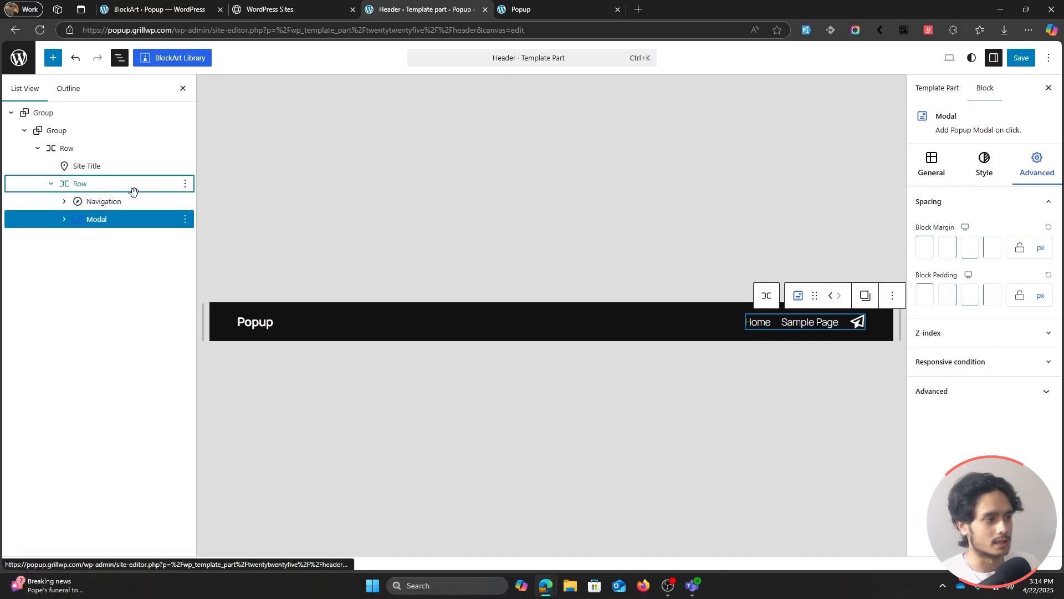
Step: Set the block spacing of the Row containing the Navigation and Modal to X-Small, and save the Header template part
left_click(132, 186)
left_click(1022, 188)
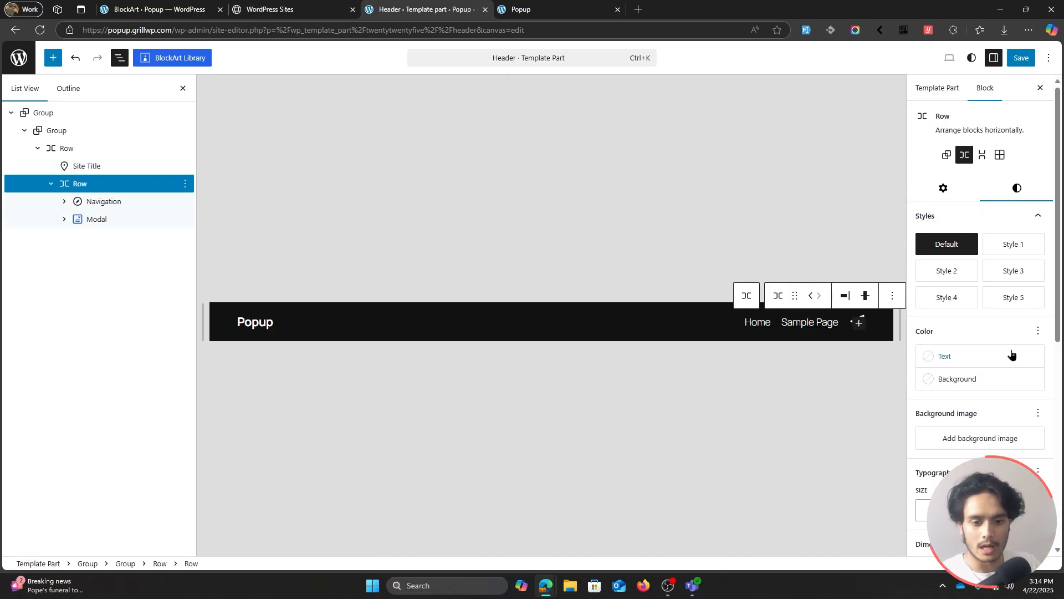
scroll(1014, 357, "down", 3)
scroll(980, 321, "down", 2)
left_click_drag(918, 423, 945, 425)
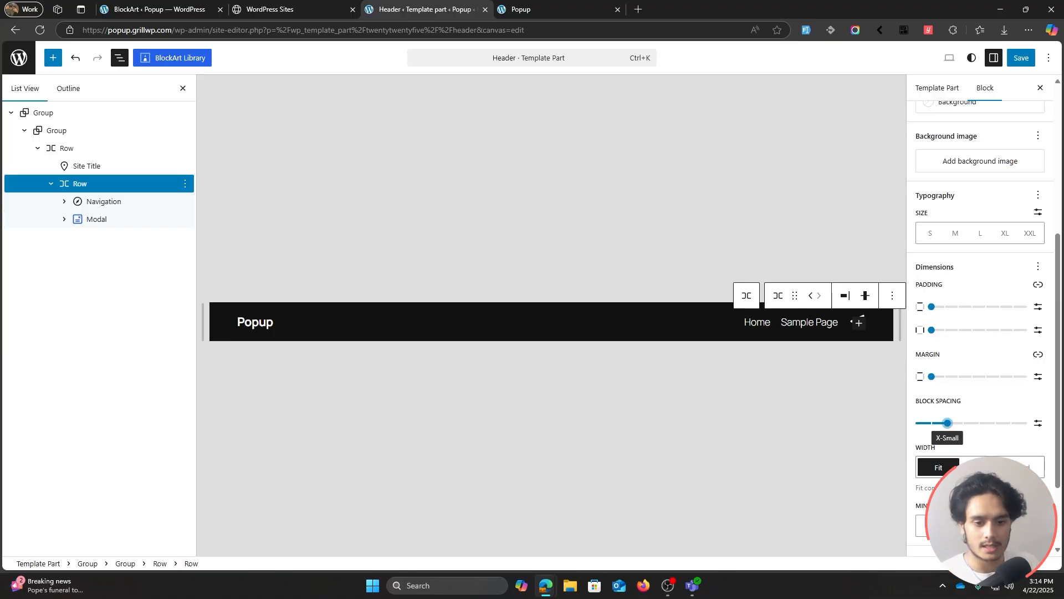
left_click(1021, 58)
Step: Check the header icon's spacing on the reloaded live home page, and review the header Modal's style and trigger settings
left_click(546, 10)
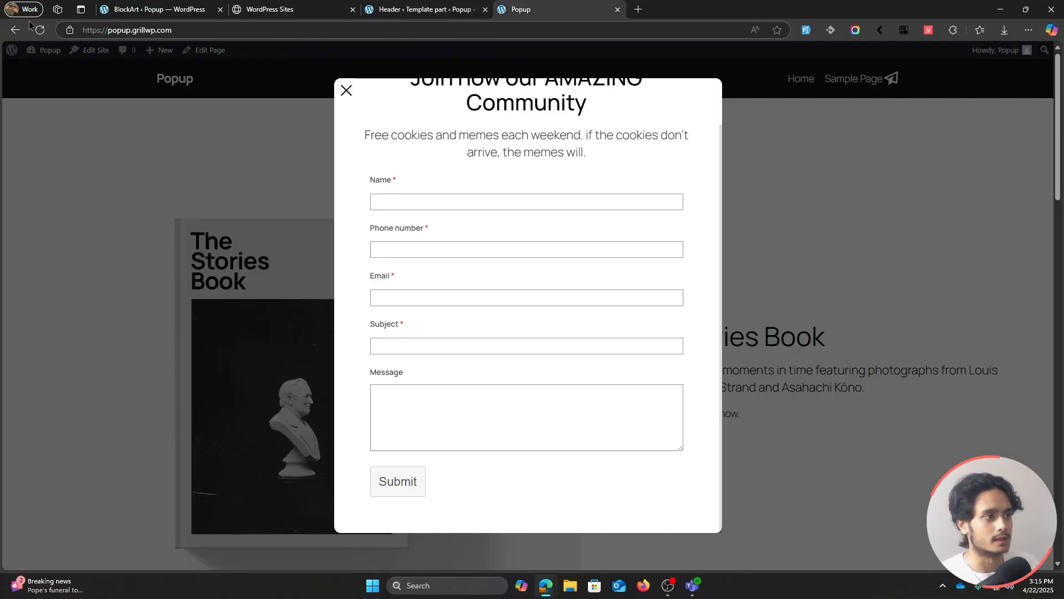
left_click(40, 30)
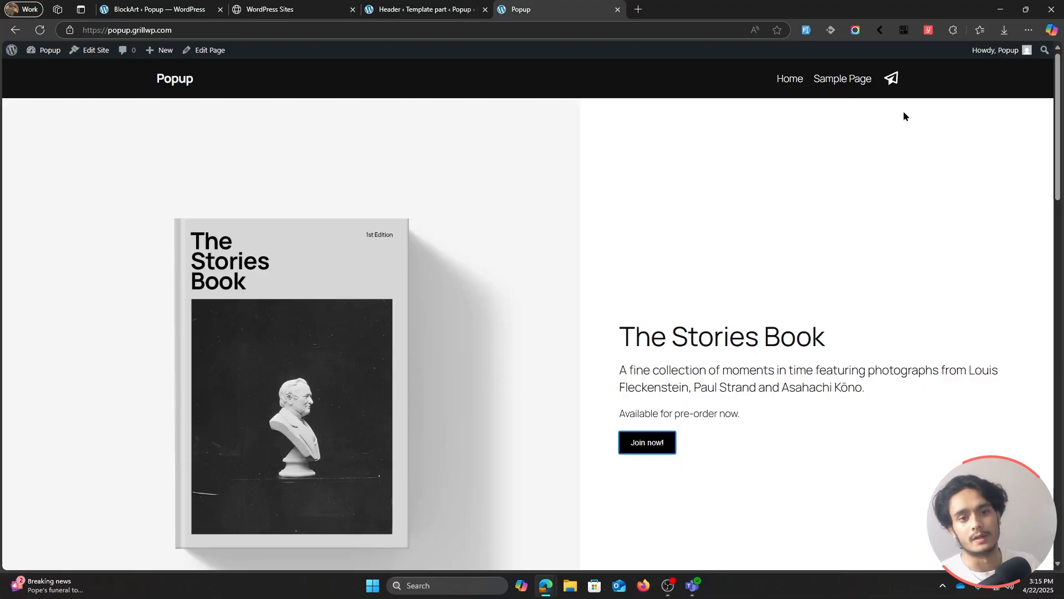
left_click(421, 9)
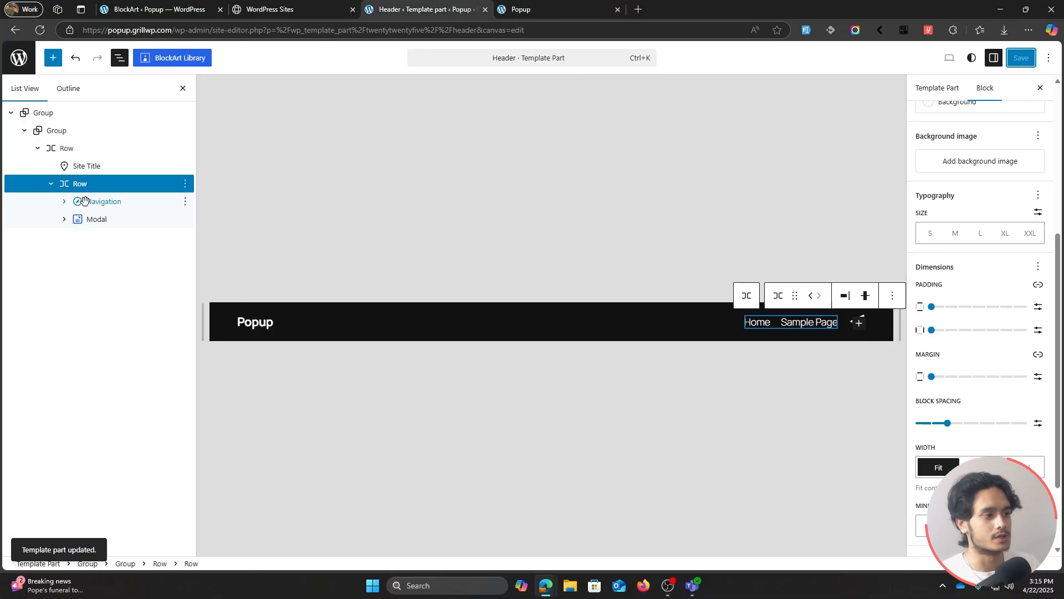
left_click(96, 219)
left_click(983, 167)
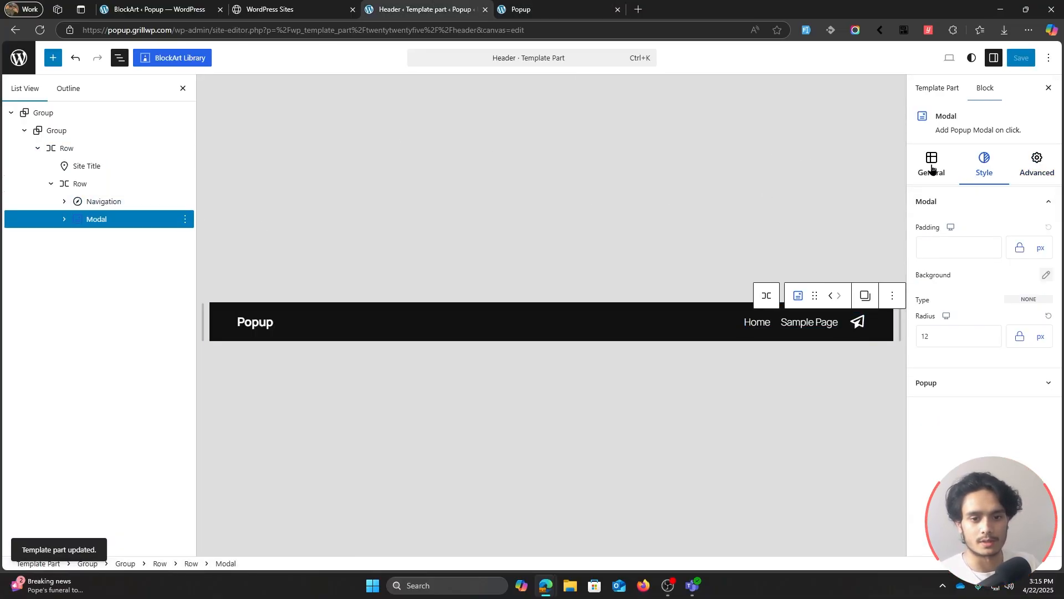
left_click(932, 169)
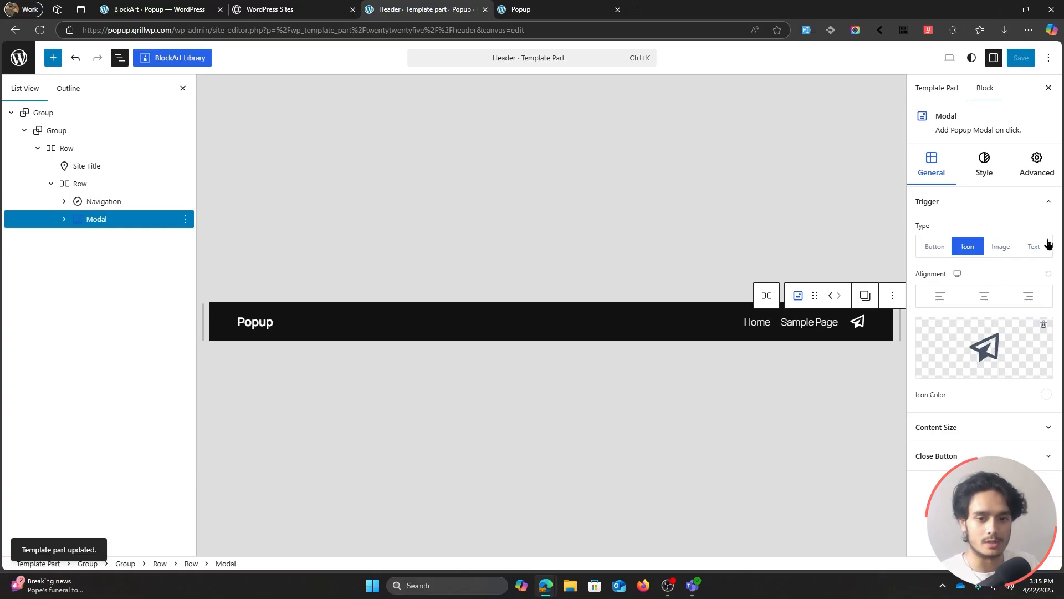
Step: Open the popup from the live home page's header icon, auto-fill the form with dummy data and submit it
left_click(601, 13)
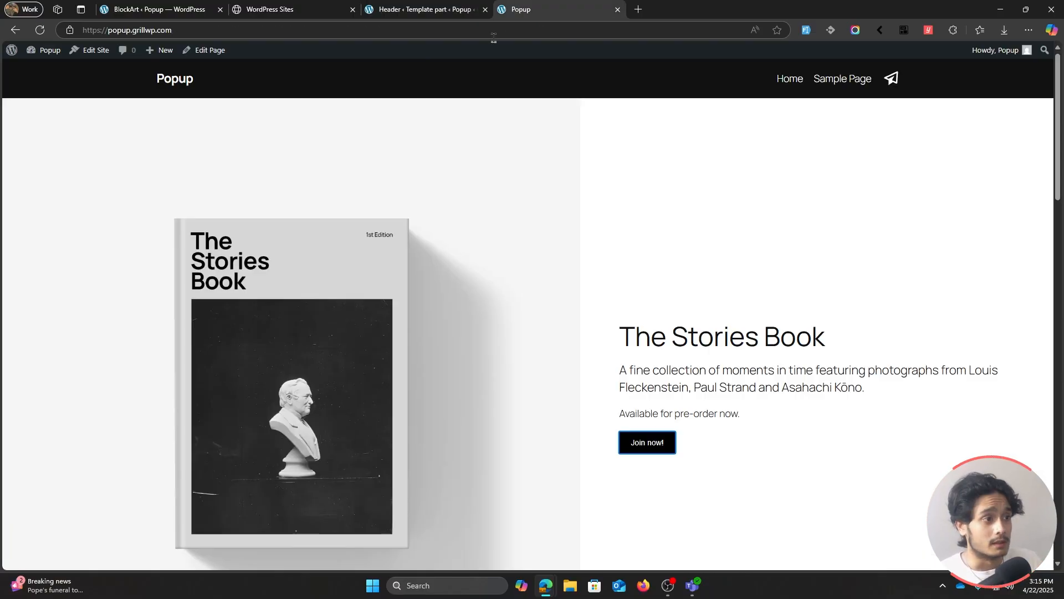
left_click(887, 80)
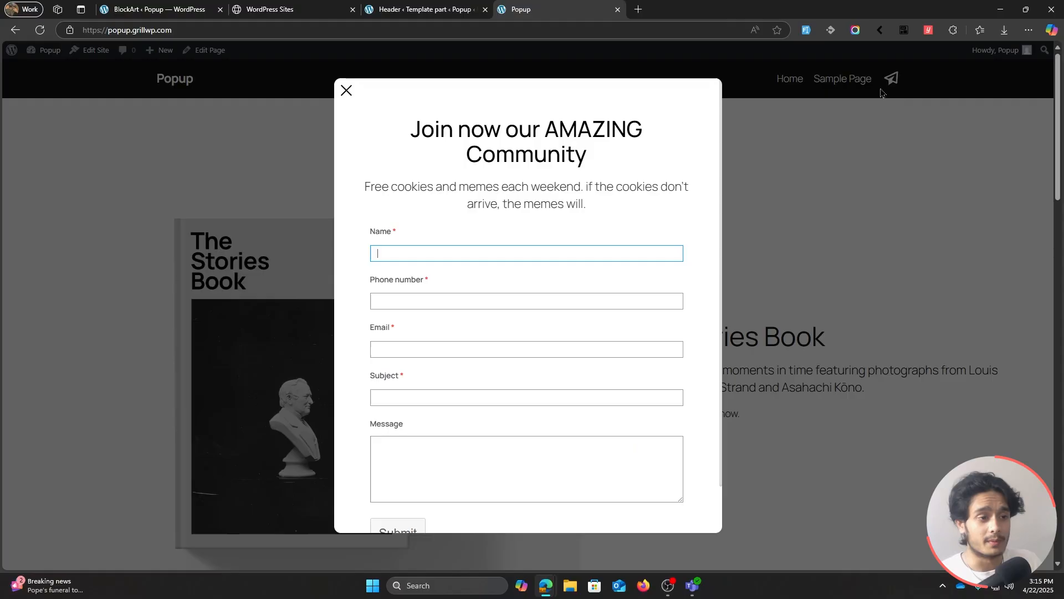
left_click(807, 30)
left_click(420, 483)
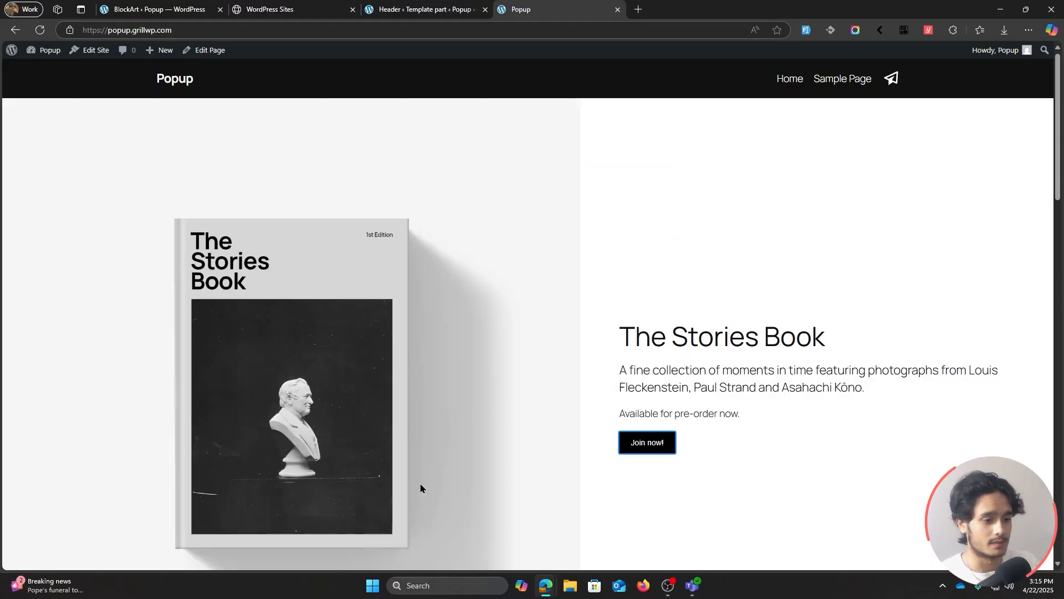
Step: Open the Everest Forms entries and examine the submissions collected for the Contact Form
left_click(154, 9)
mouse_move(47, 177)
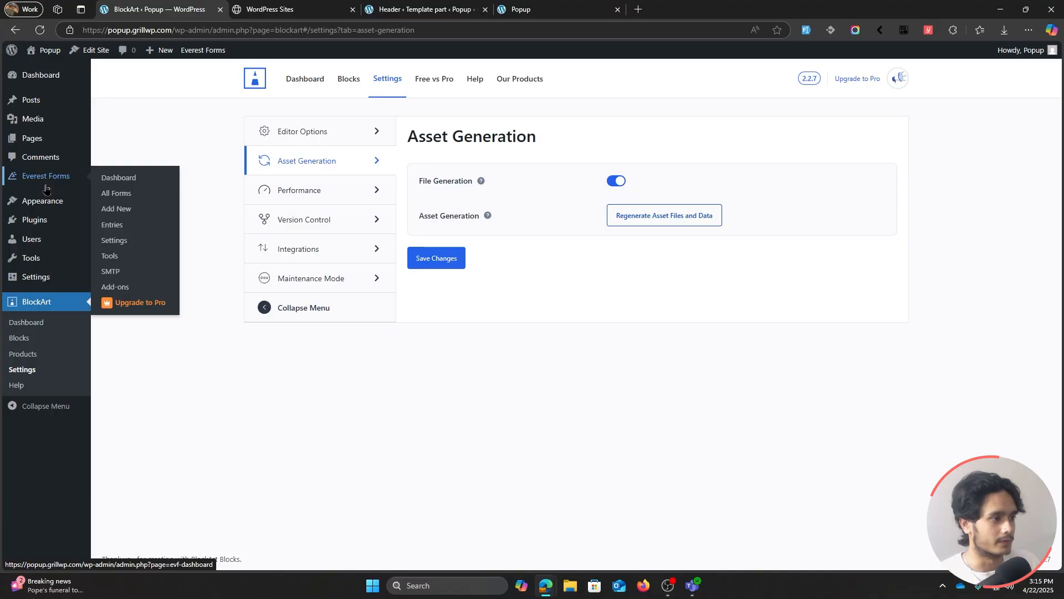
left_click(114, 225)
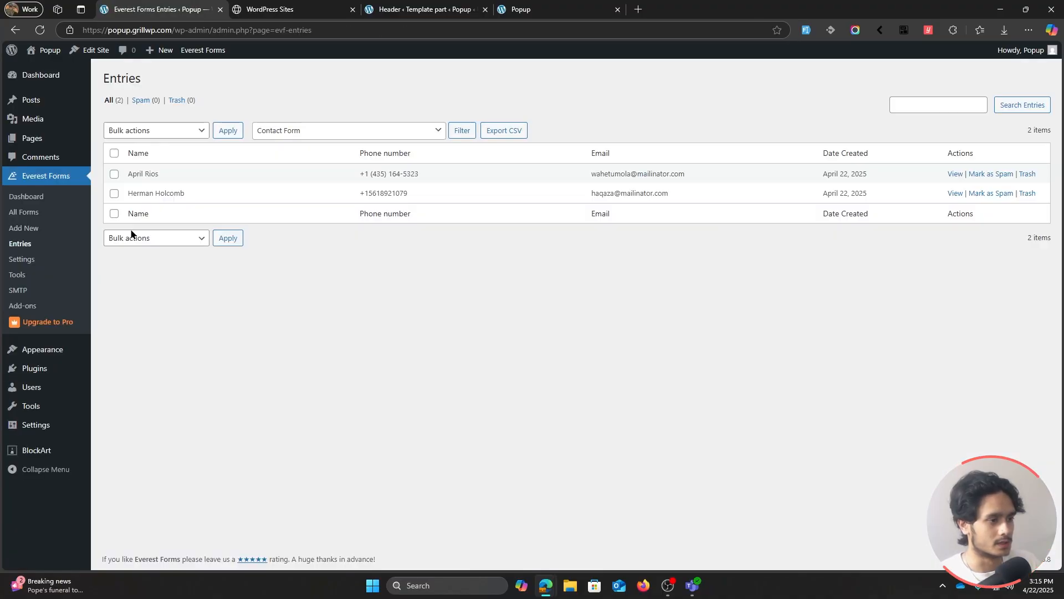
left_click_drag(127, 170, 1022, 203)
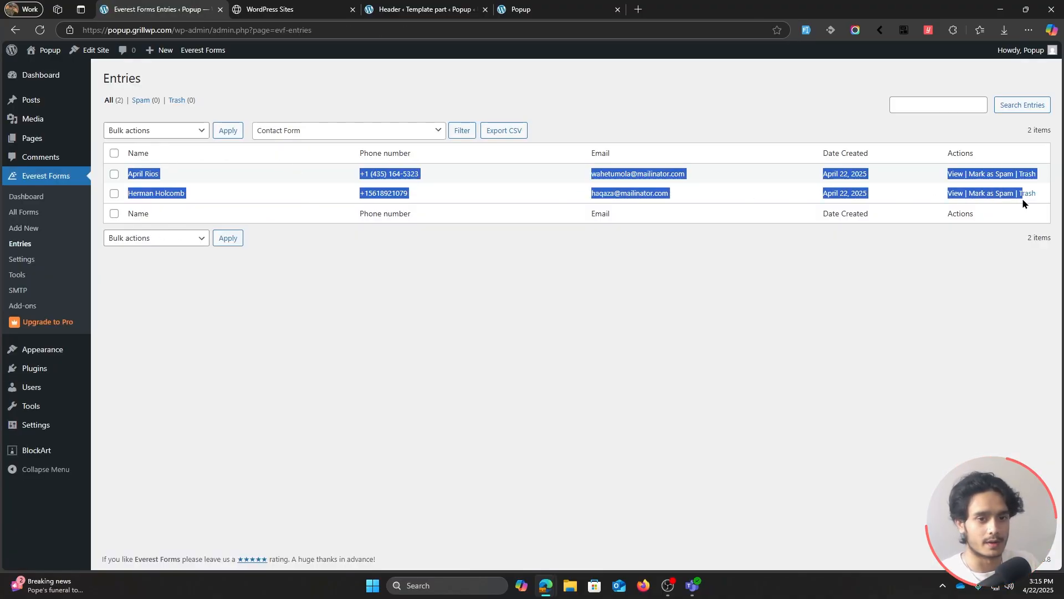
left_click(887, 186)
Step: Open the Contact Form in the form builder and review its General, Email, Confirmations, and Anti-Spam and Security settings
left_click(51, 216)
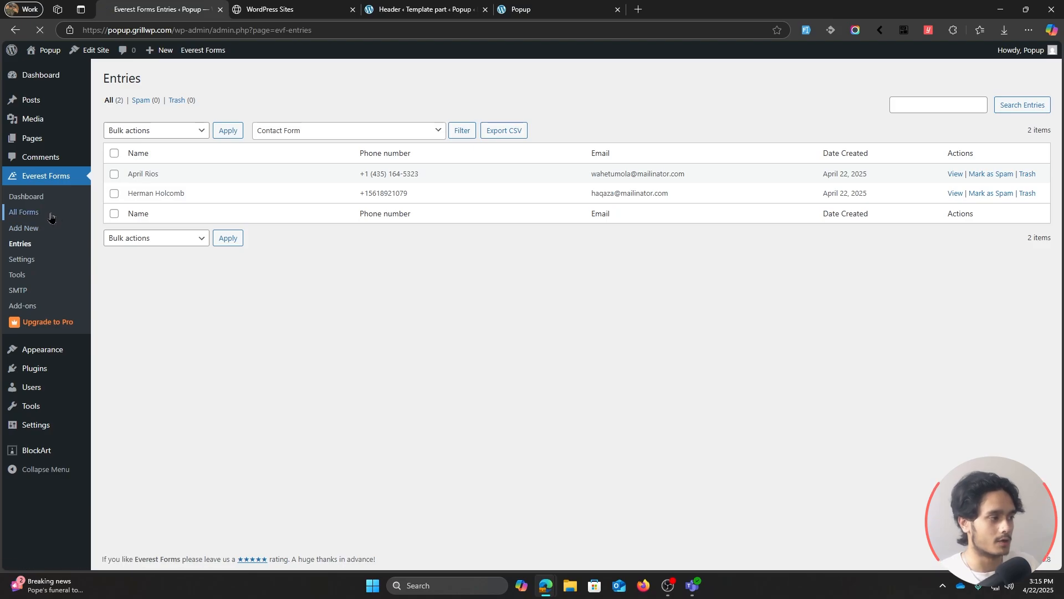
mouse_move(193, 301)
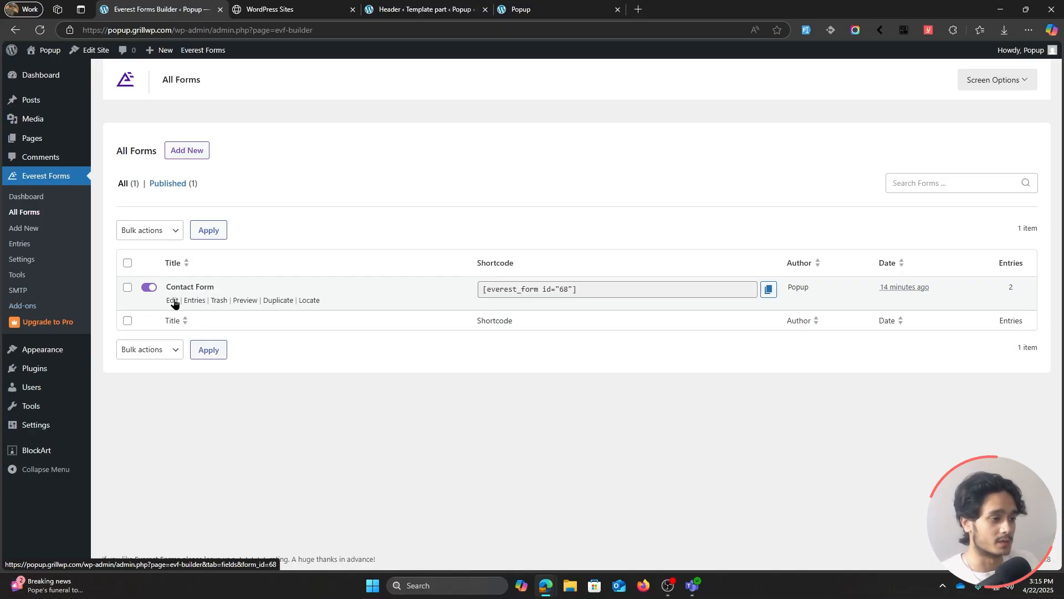
left_click(173, 300)
left_click(233, 89)
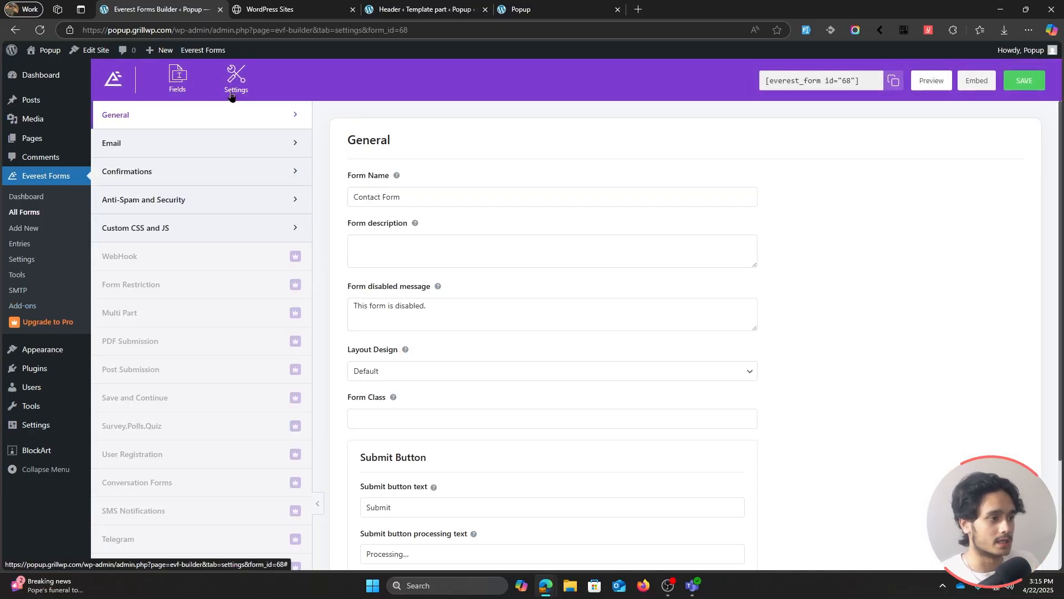
left_click(135, 150)
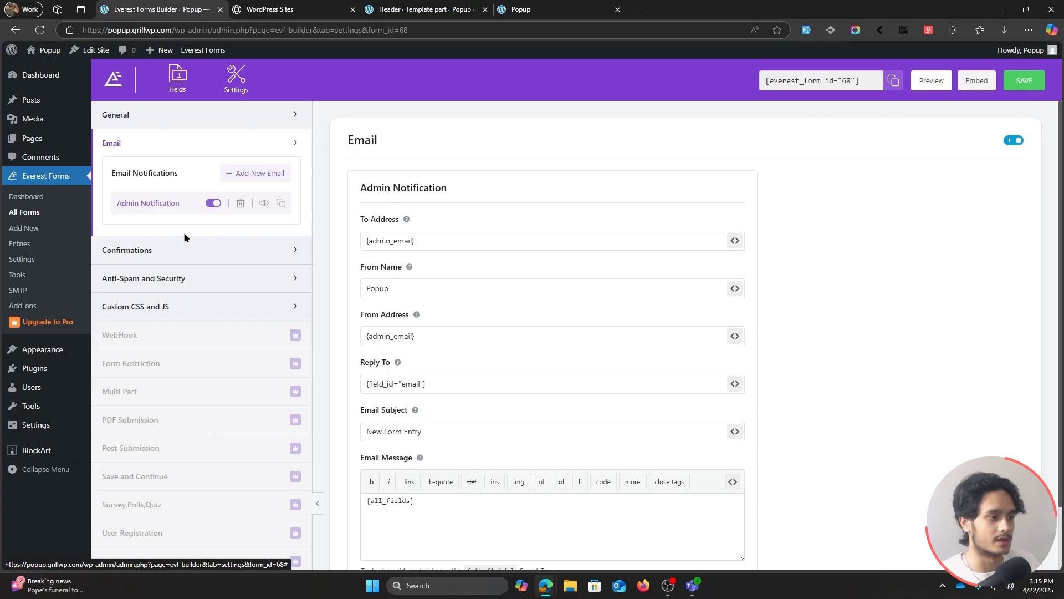
left_click(189, 249)
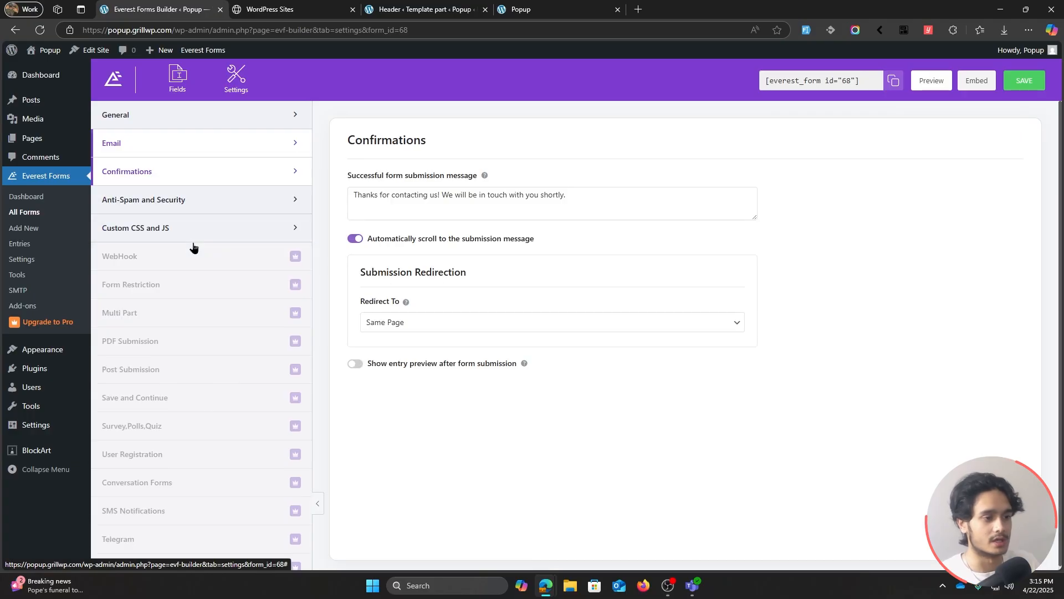
left_click(200, 200)
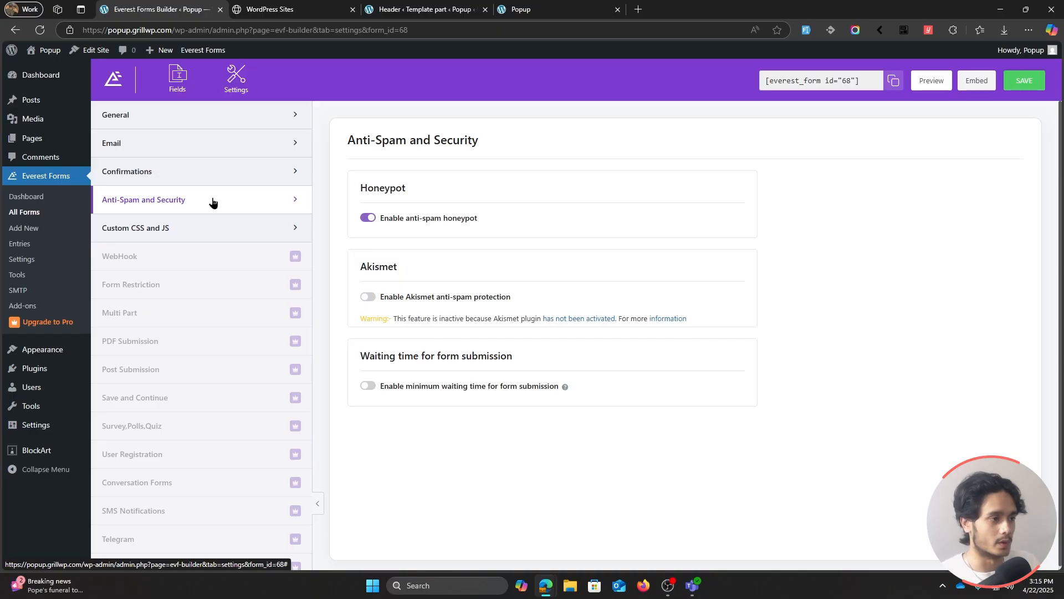
Step: Browse the Everest Forms add-ons catalogue to examine the available free and Pro modules
left_click(48, 309)
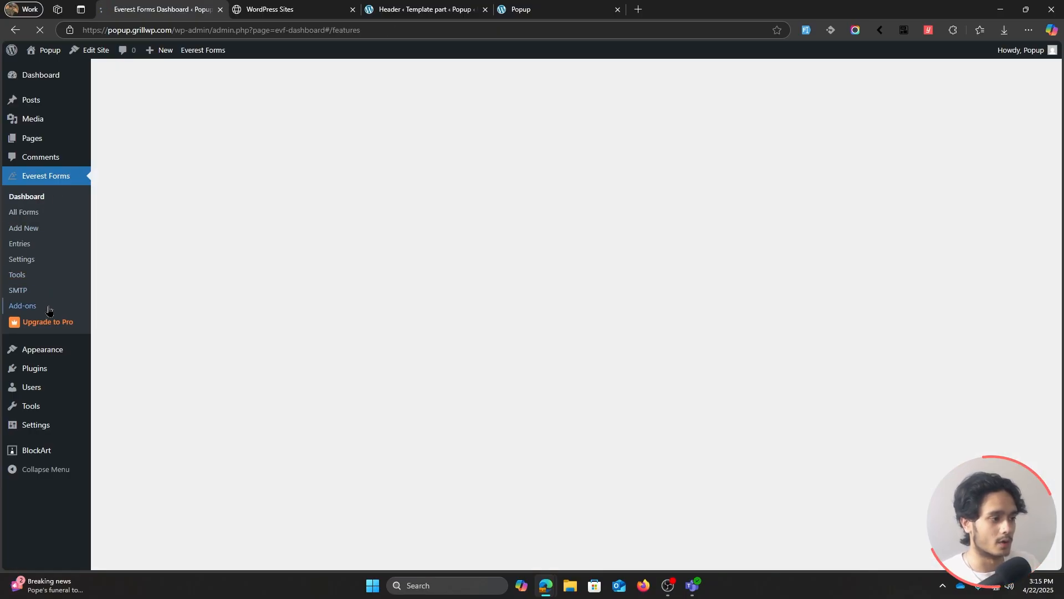
scroll(974, 294, "down", 1)
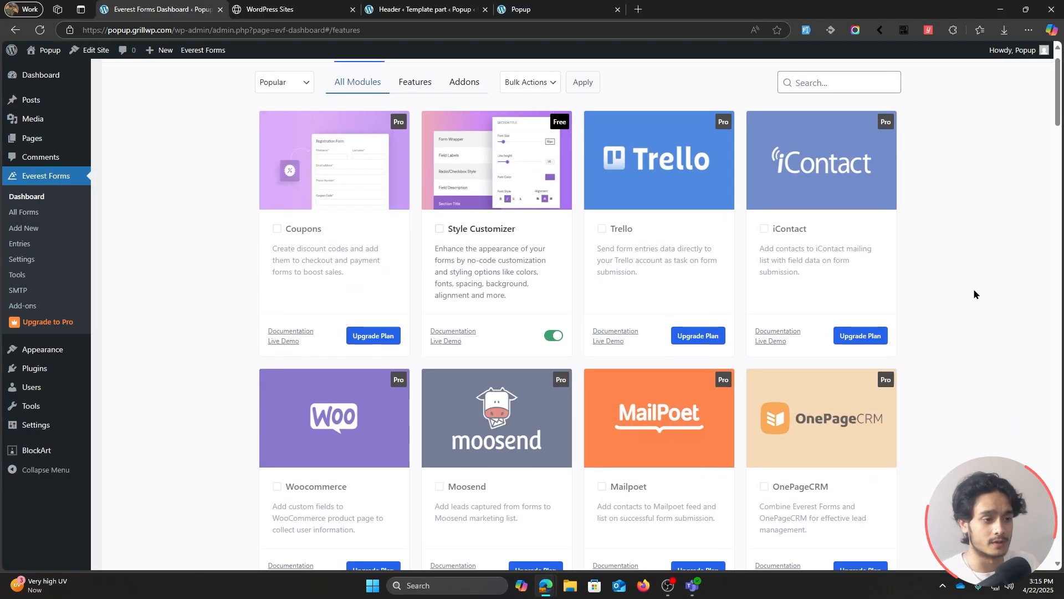
scroll(974, 293, "down", 4)
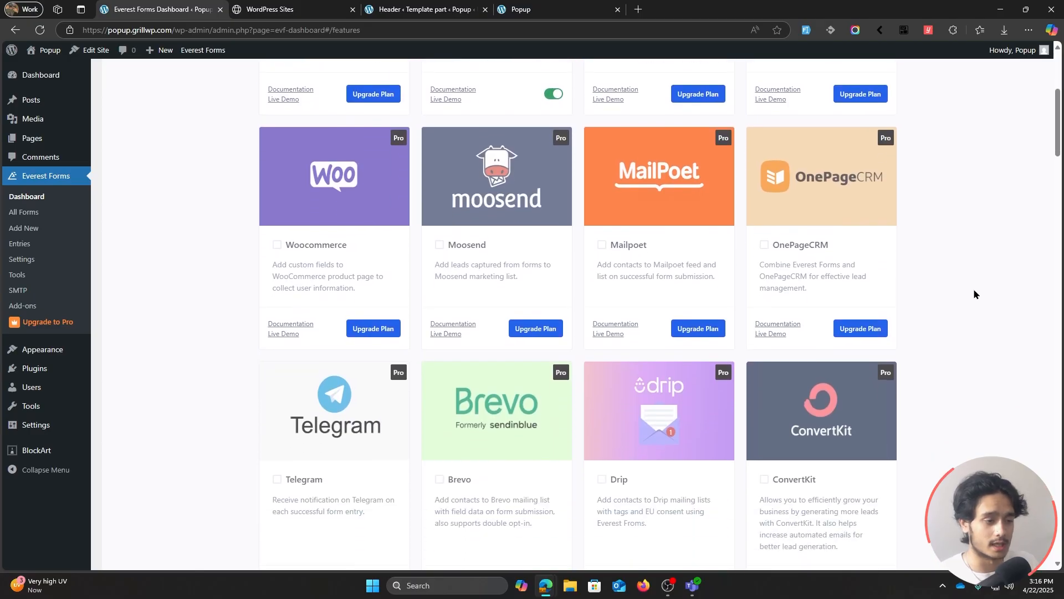
scroll(974, 293, "down", 1)
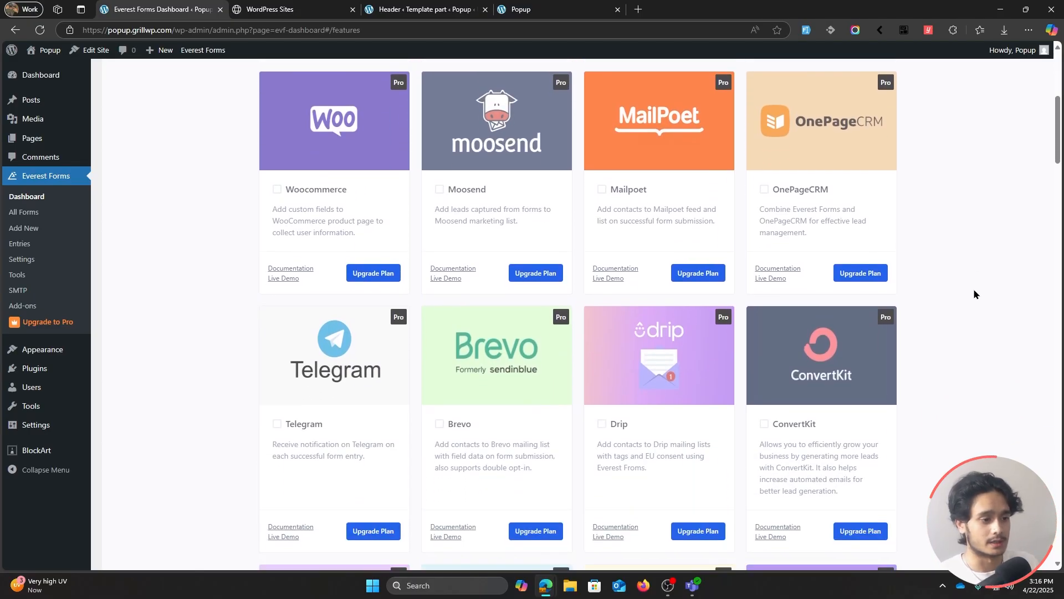
scroll(976, 294, "down", 10)
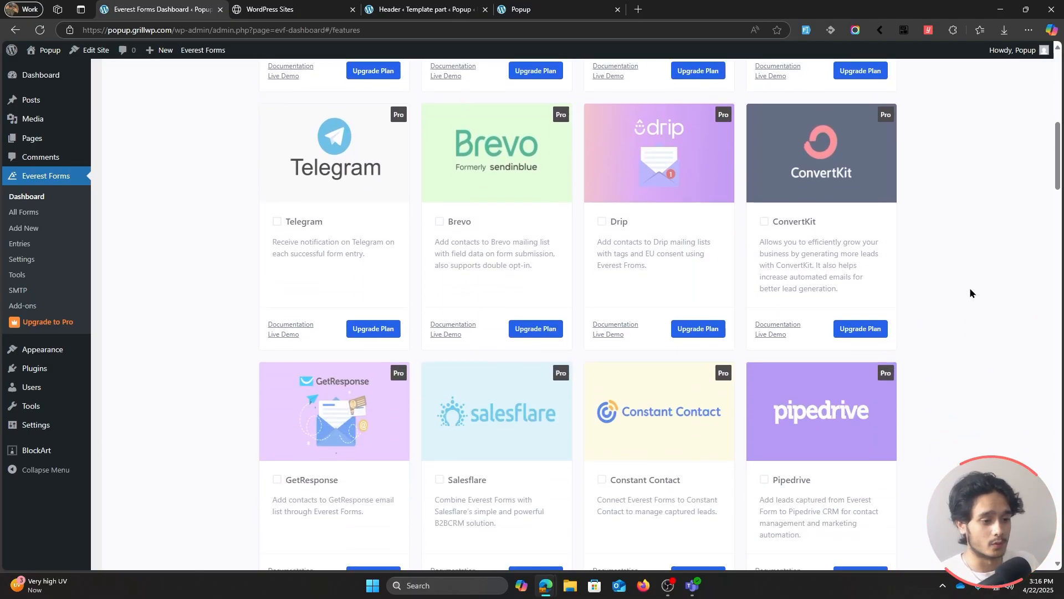
scroll(972, 292, "down", 3)
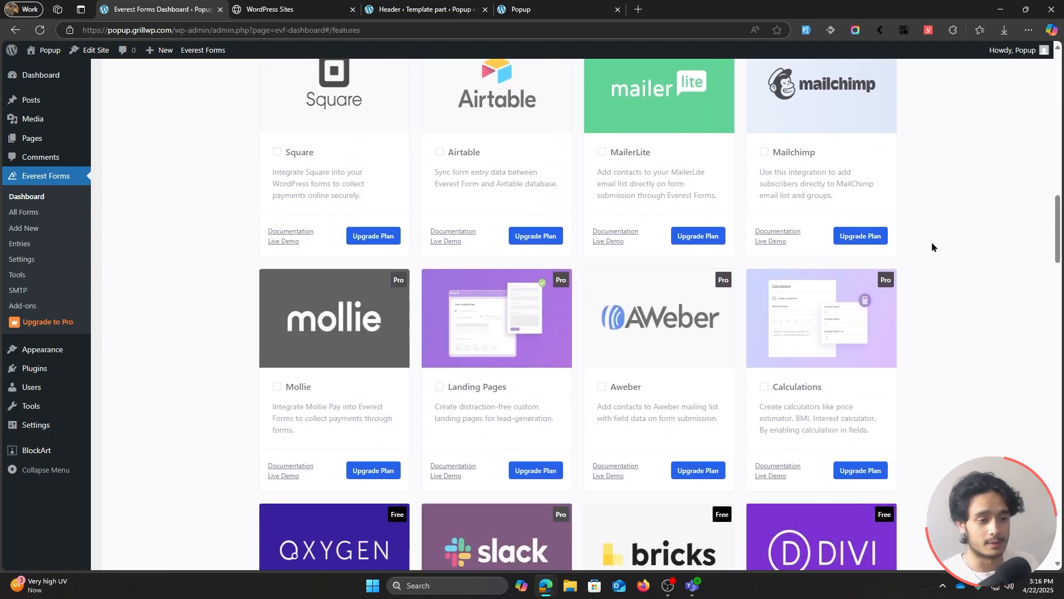
scroll(932, 244, "down", 8)
scroll(969, 320, "up", 1)
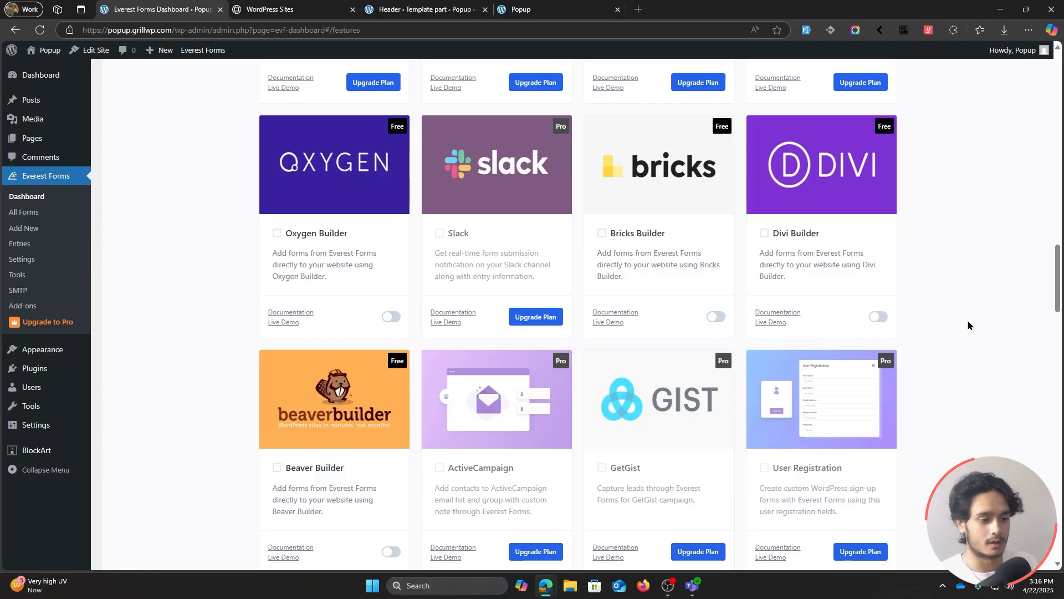
scroll(961, 325, "down", 2)
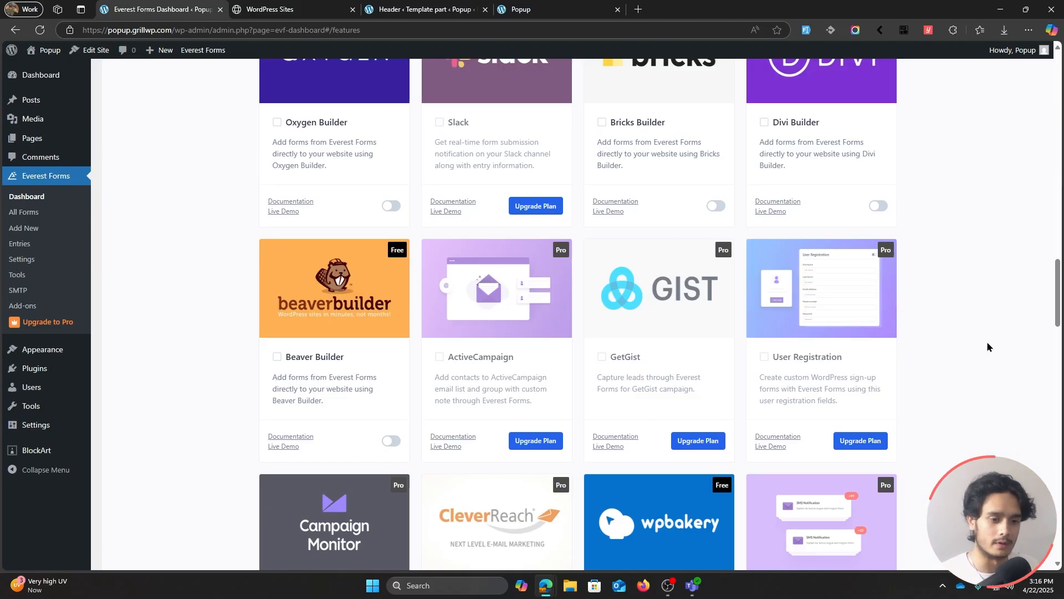
scroll(988, 346, "down", 6)
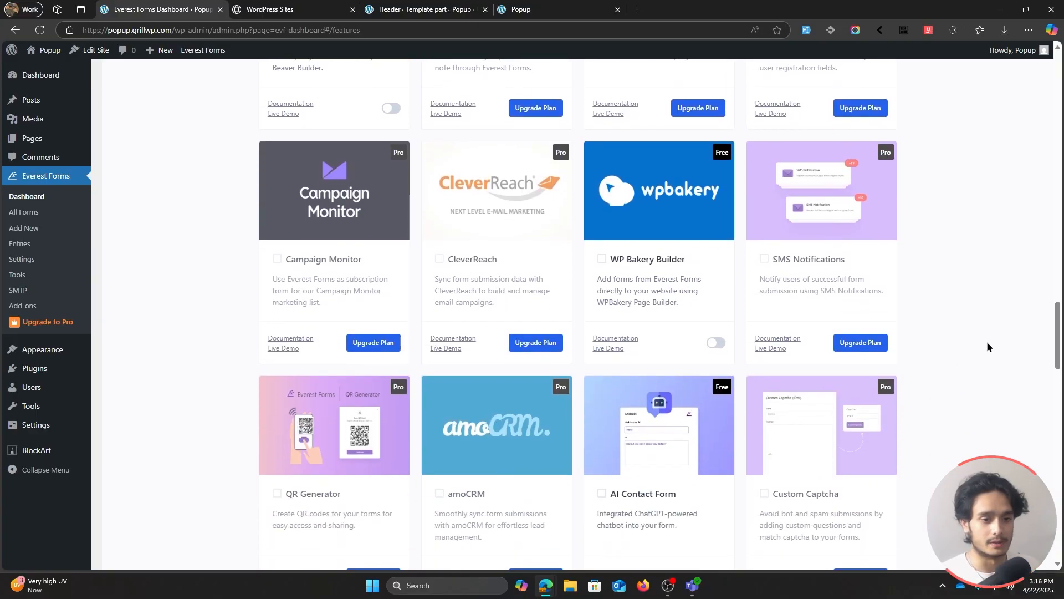
scroll(988, 346, "down", 1)
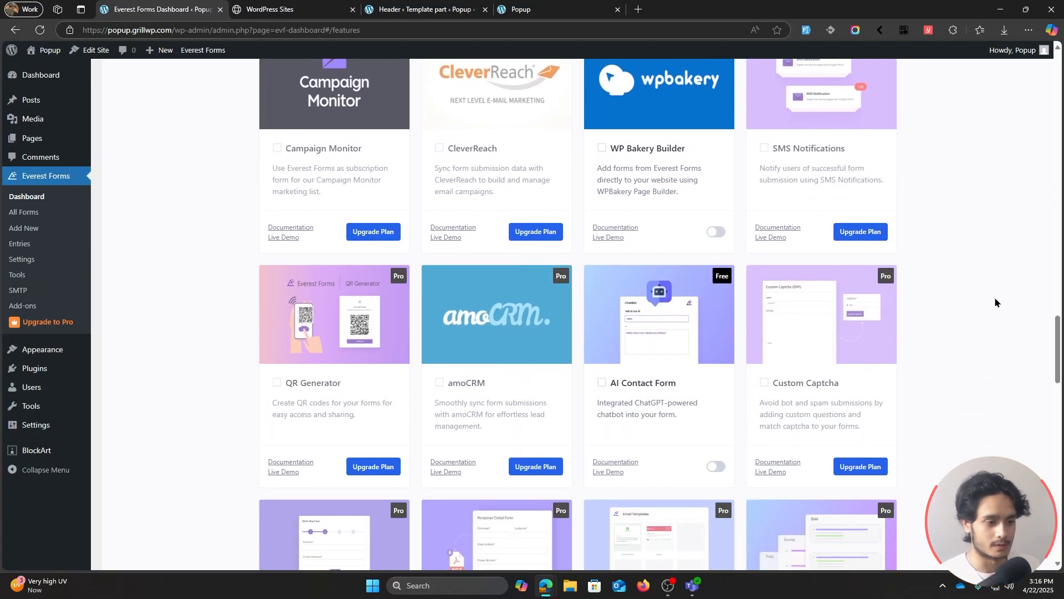
scroll(996, 302, "down", 1)
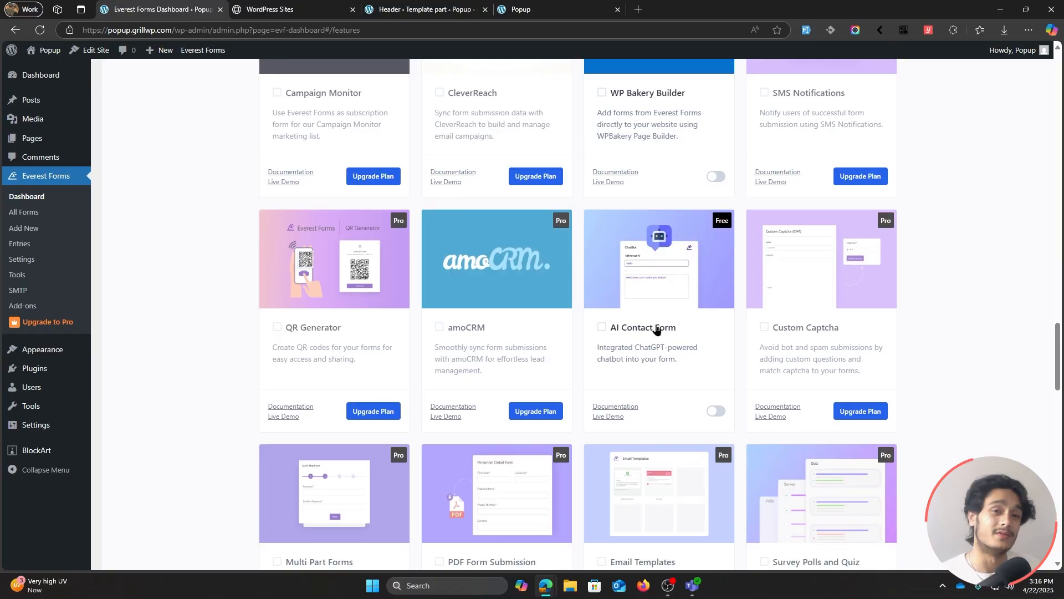
scroll(990, 318, "down", 5)
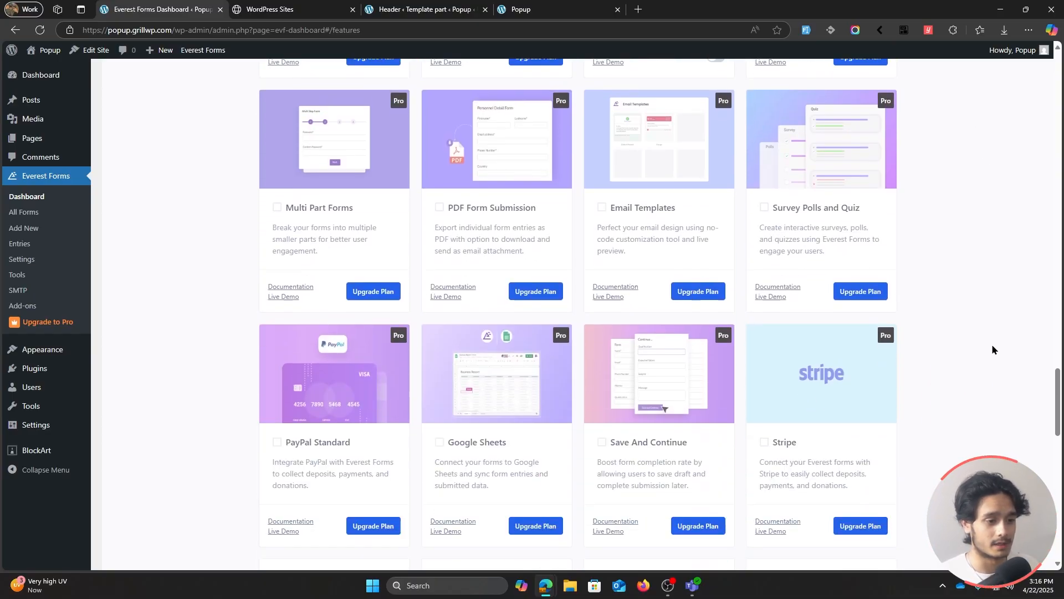
scroll(993, 347, "down", 15)
Step: Return to the live home page and look over its full content
left_click(559, 6)
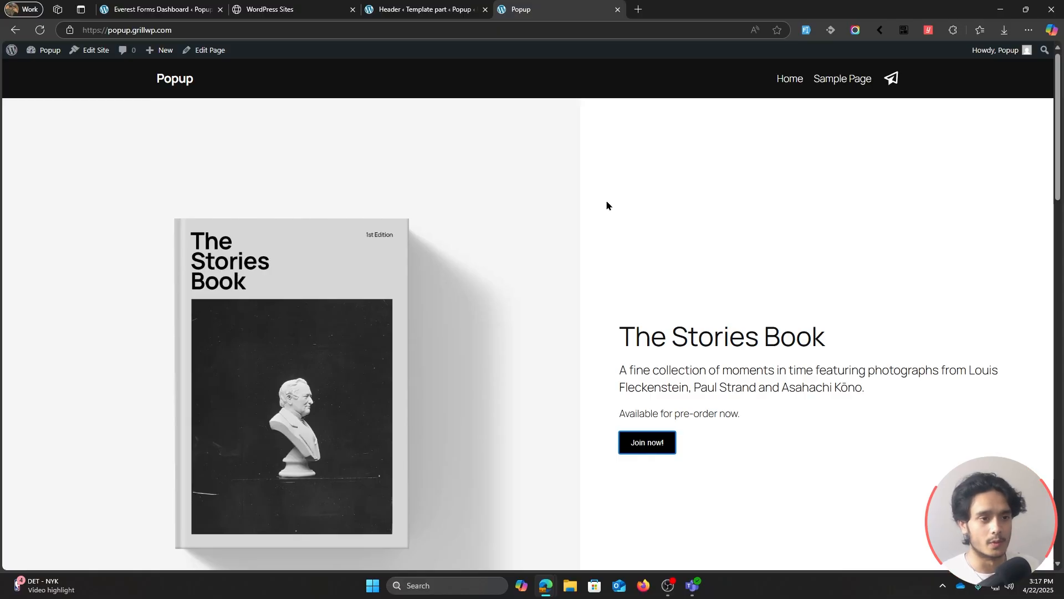
scroll(606, 205, "down", 15)
scroll(564, 225, "up", 5)
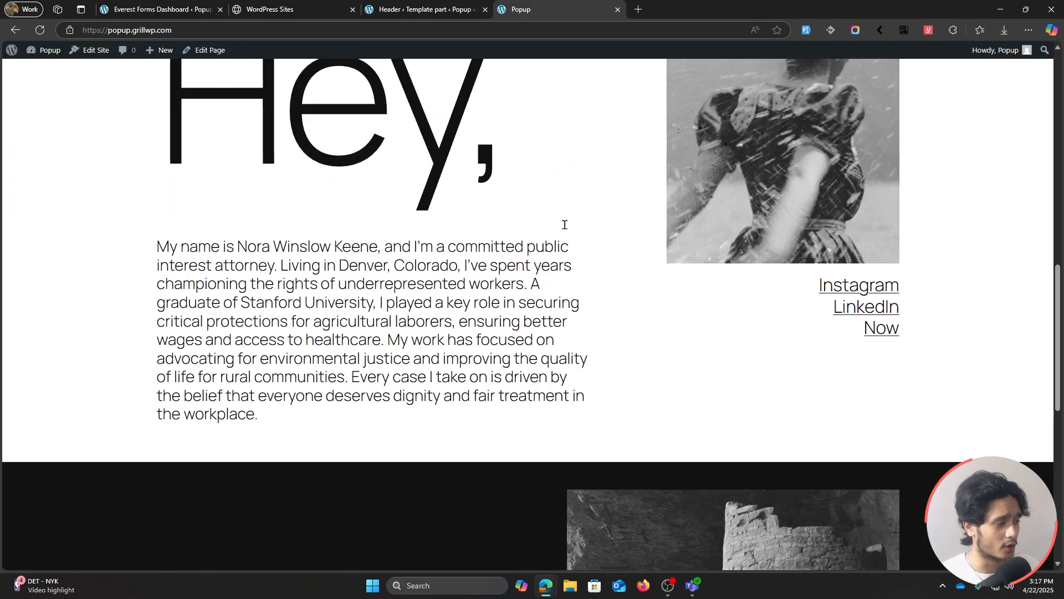
scroll(564, 225, "up", 10)
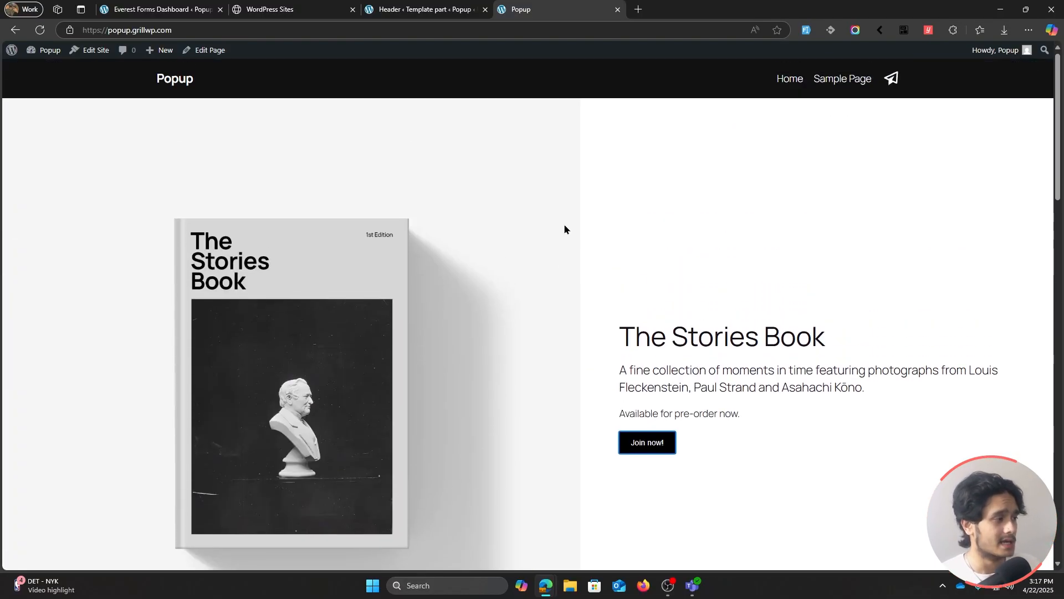